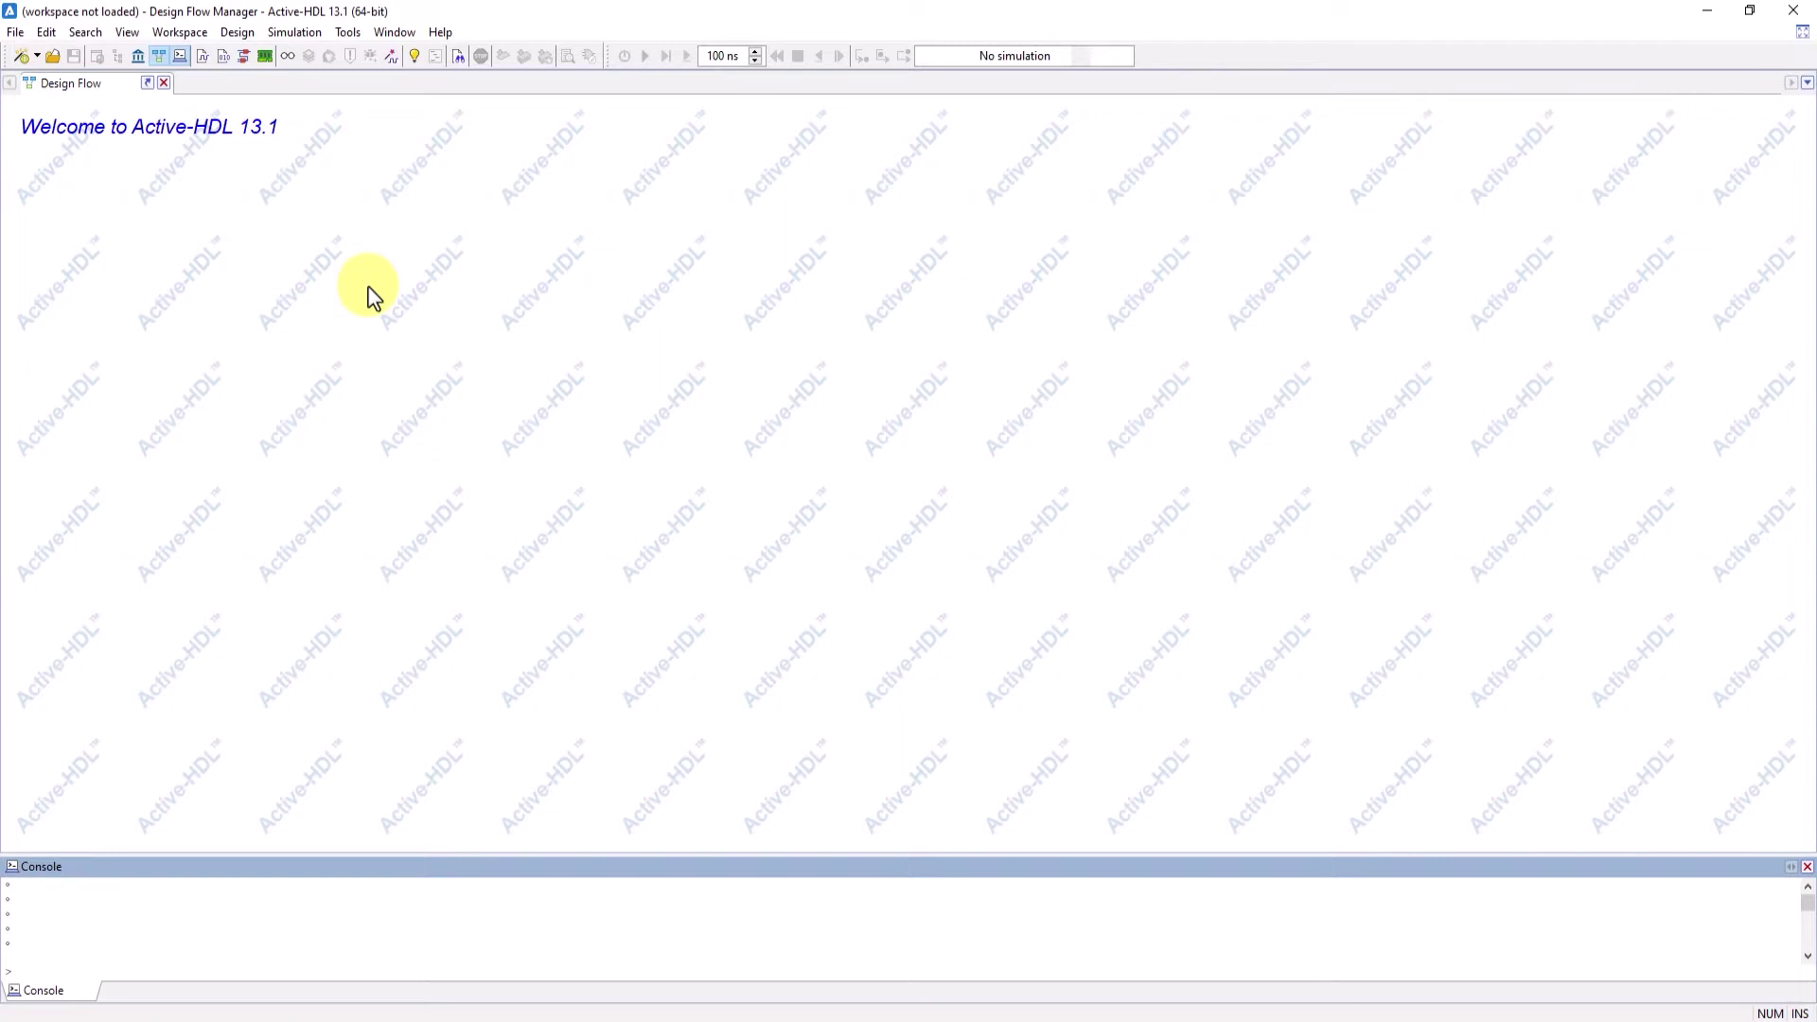
Load the freq_meter example from Samples > VHDL Designs through Help > Open Example
click(440, 32)
click(491, 232)
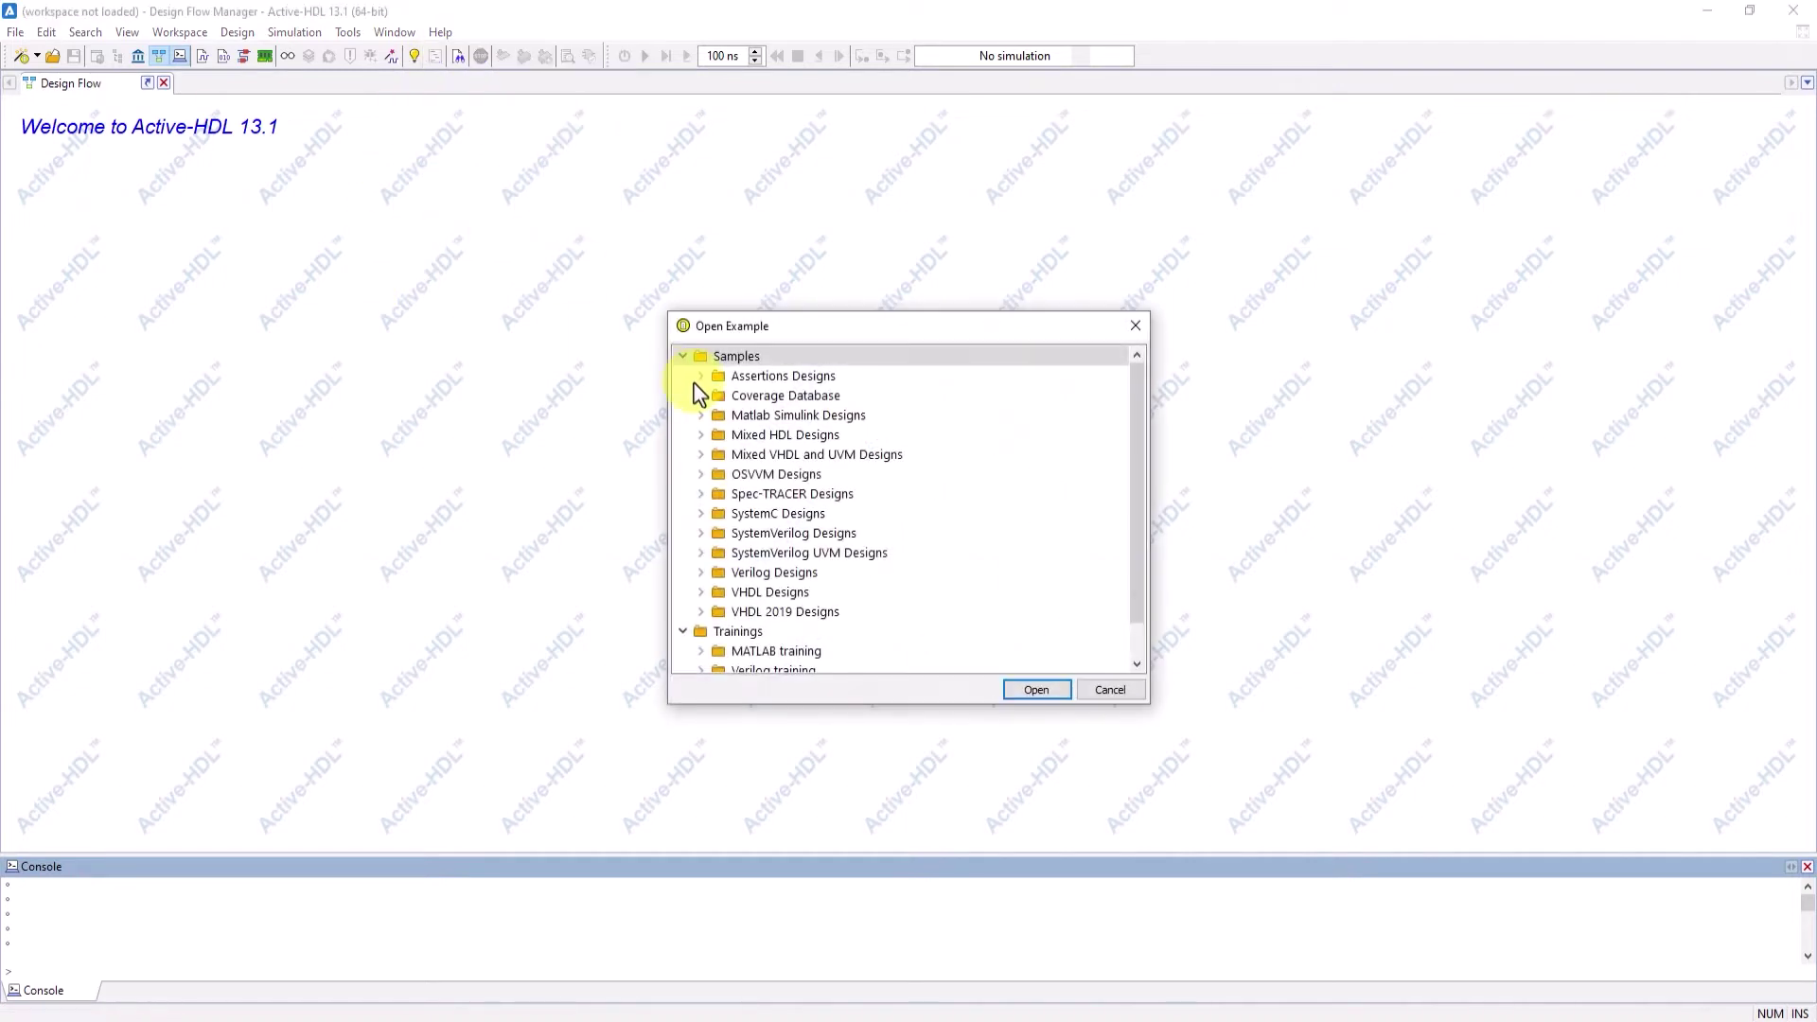
click(701, 592)
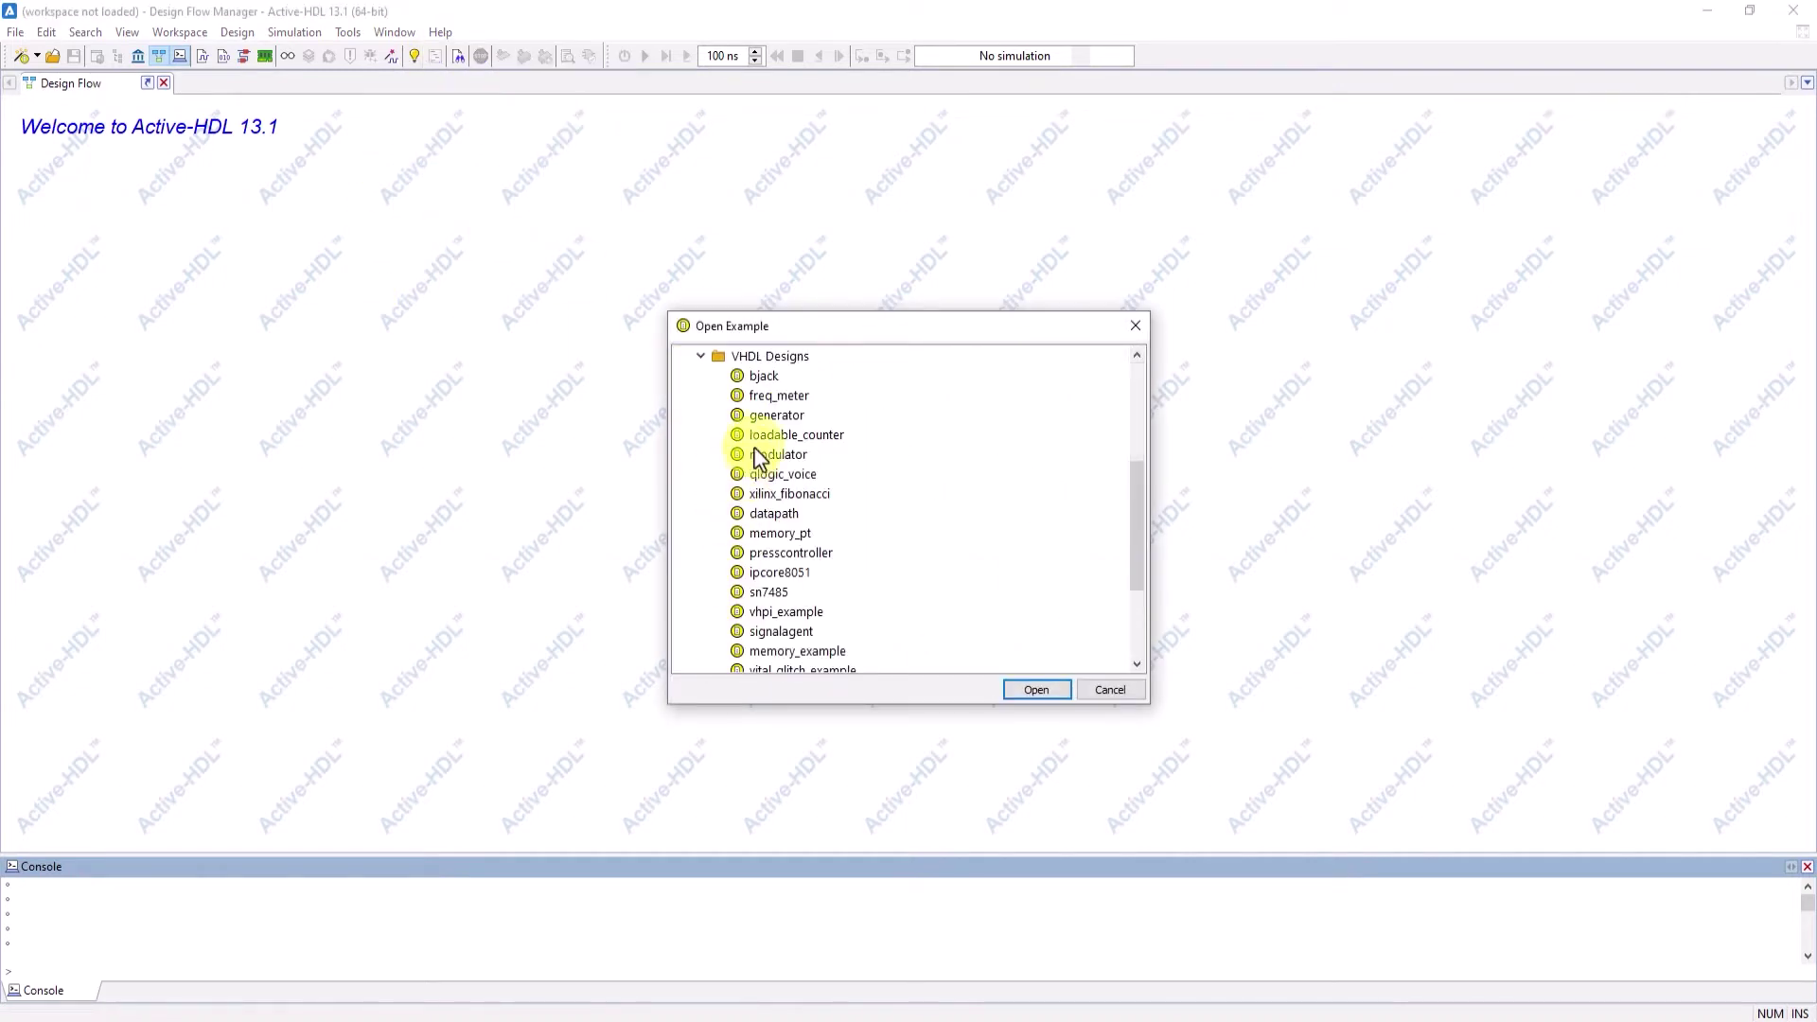
click(779, 396)
click(1012, 688)
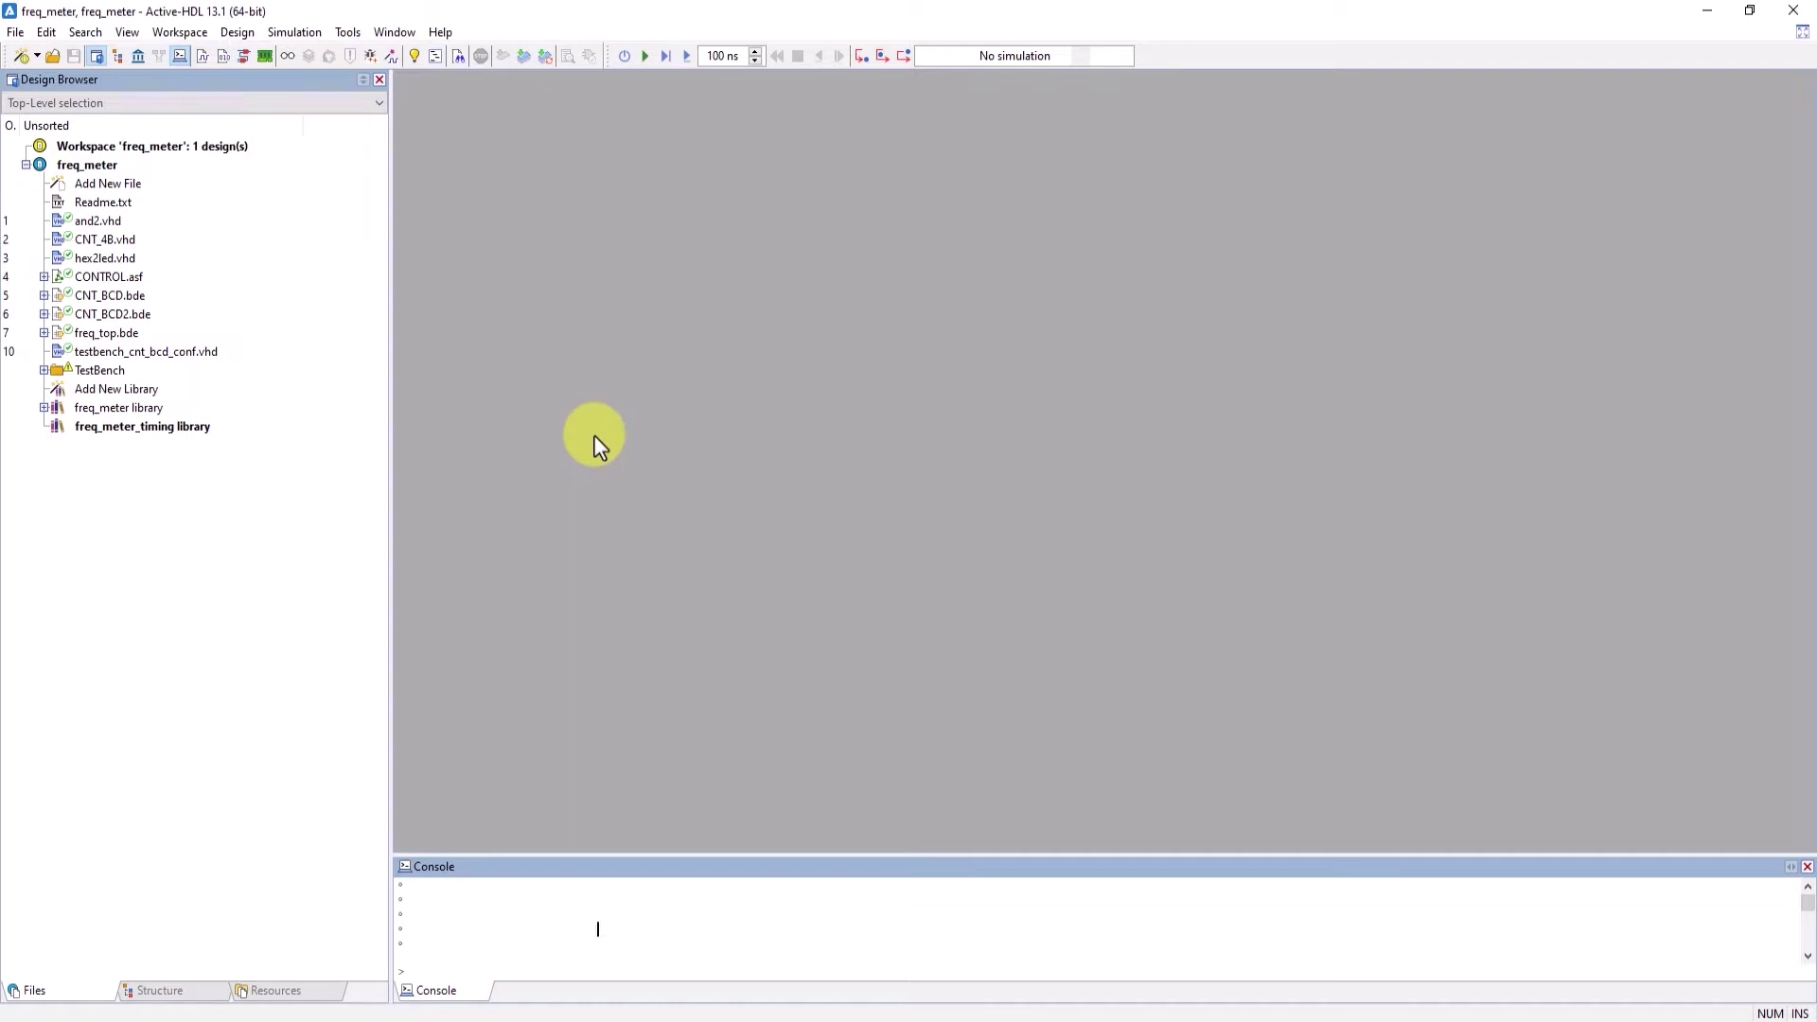
Check Enable Design Flow Manager under Preferences > Environment > Flows and apply with OK
click(348, 32)
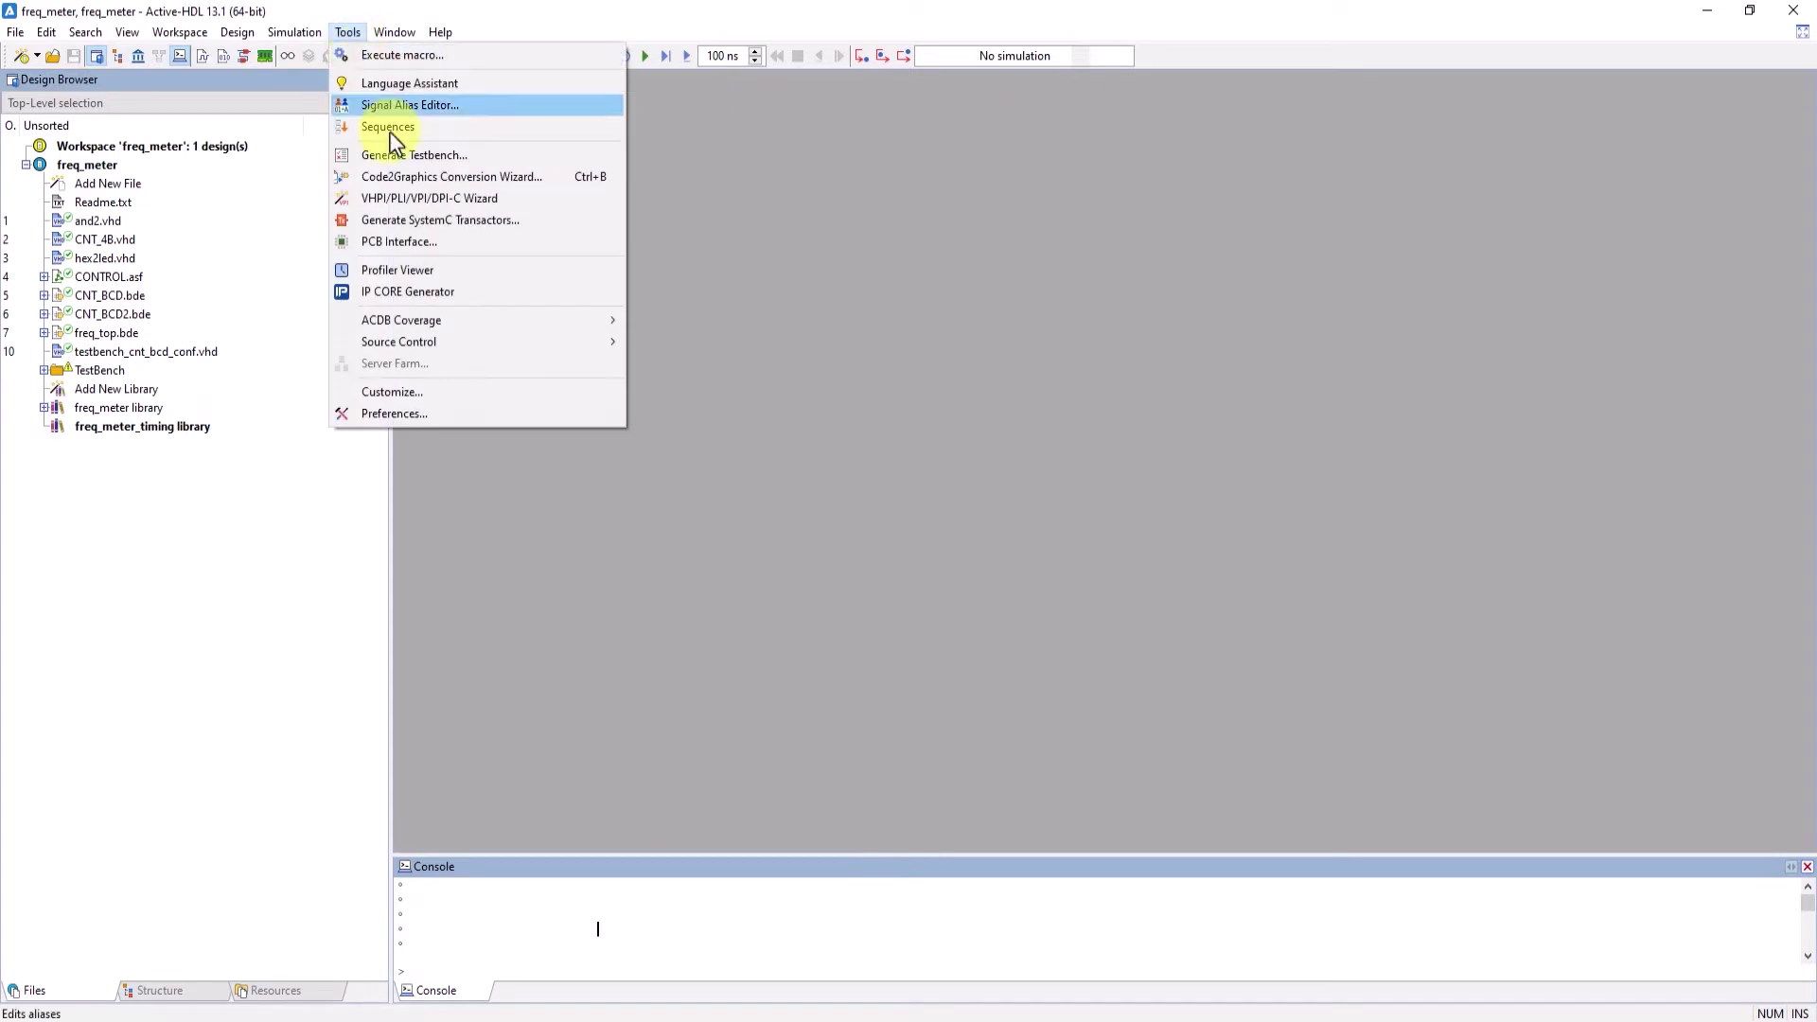
click(429, 419)
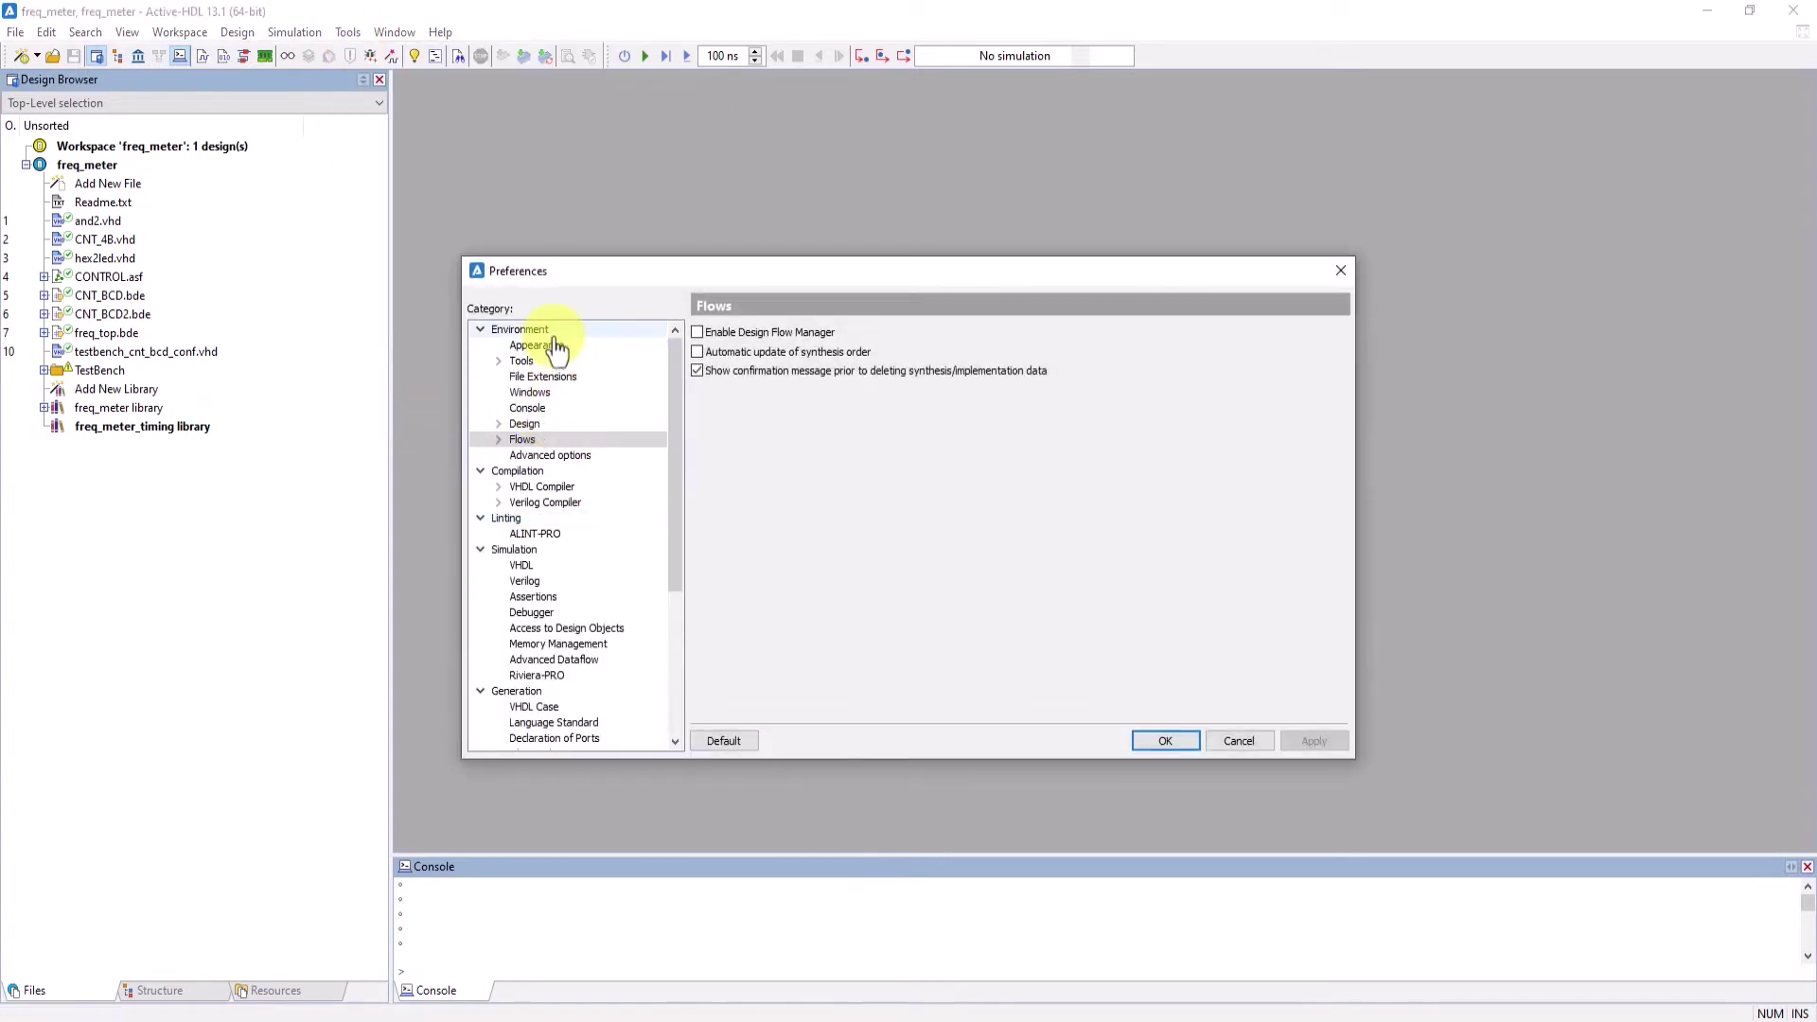
click(528, 424)
click(524, 439)
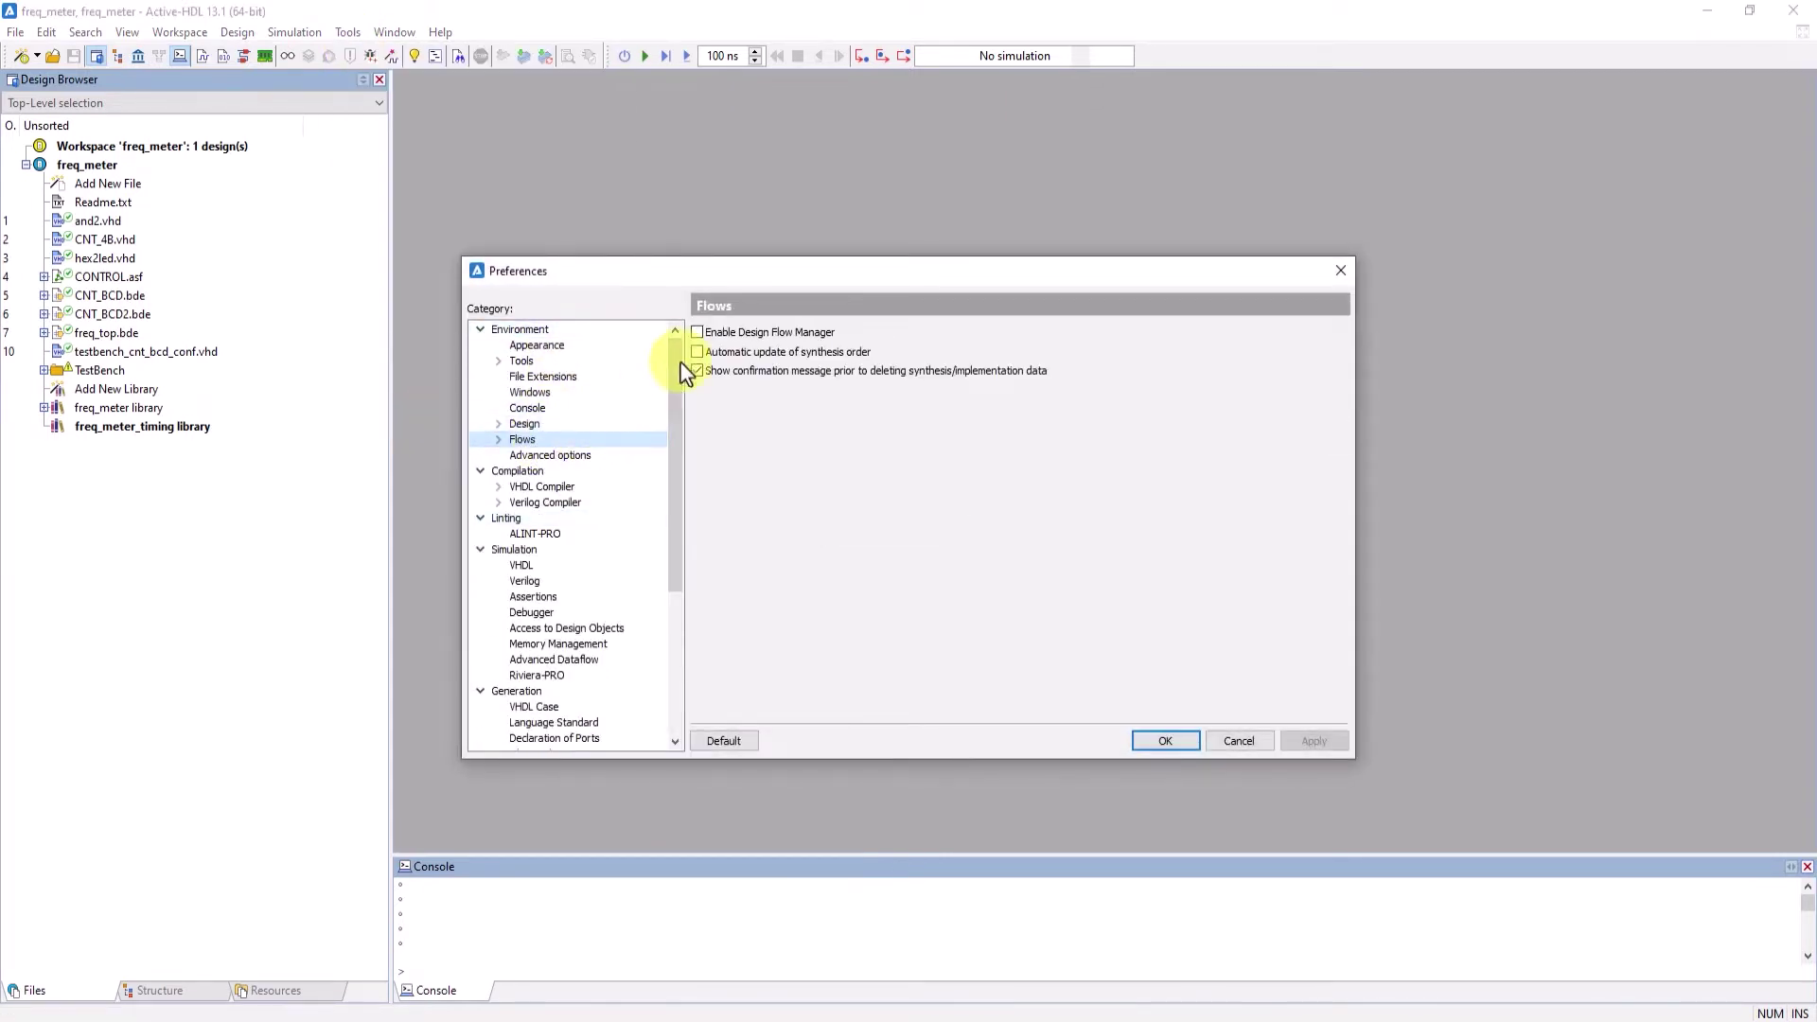
click(699, 335)
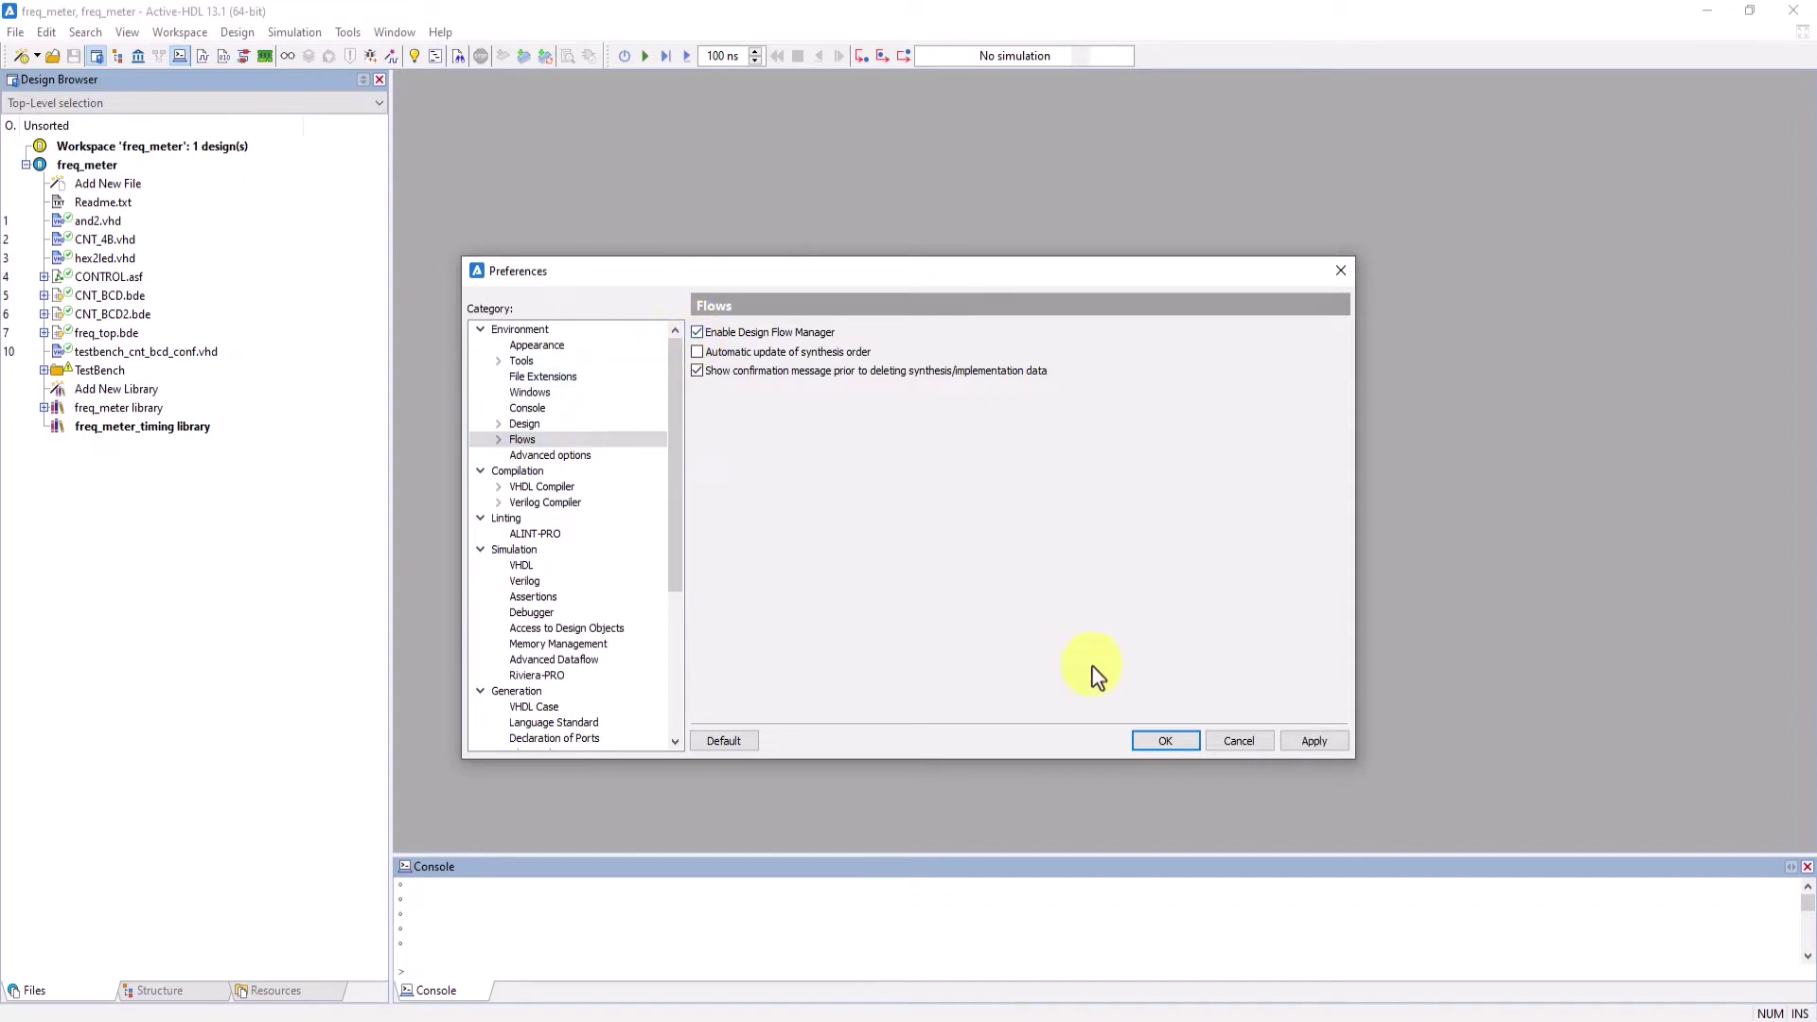
click(1162, 741)
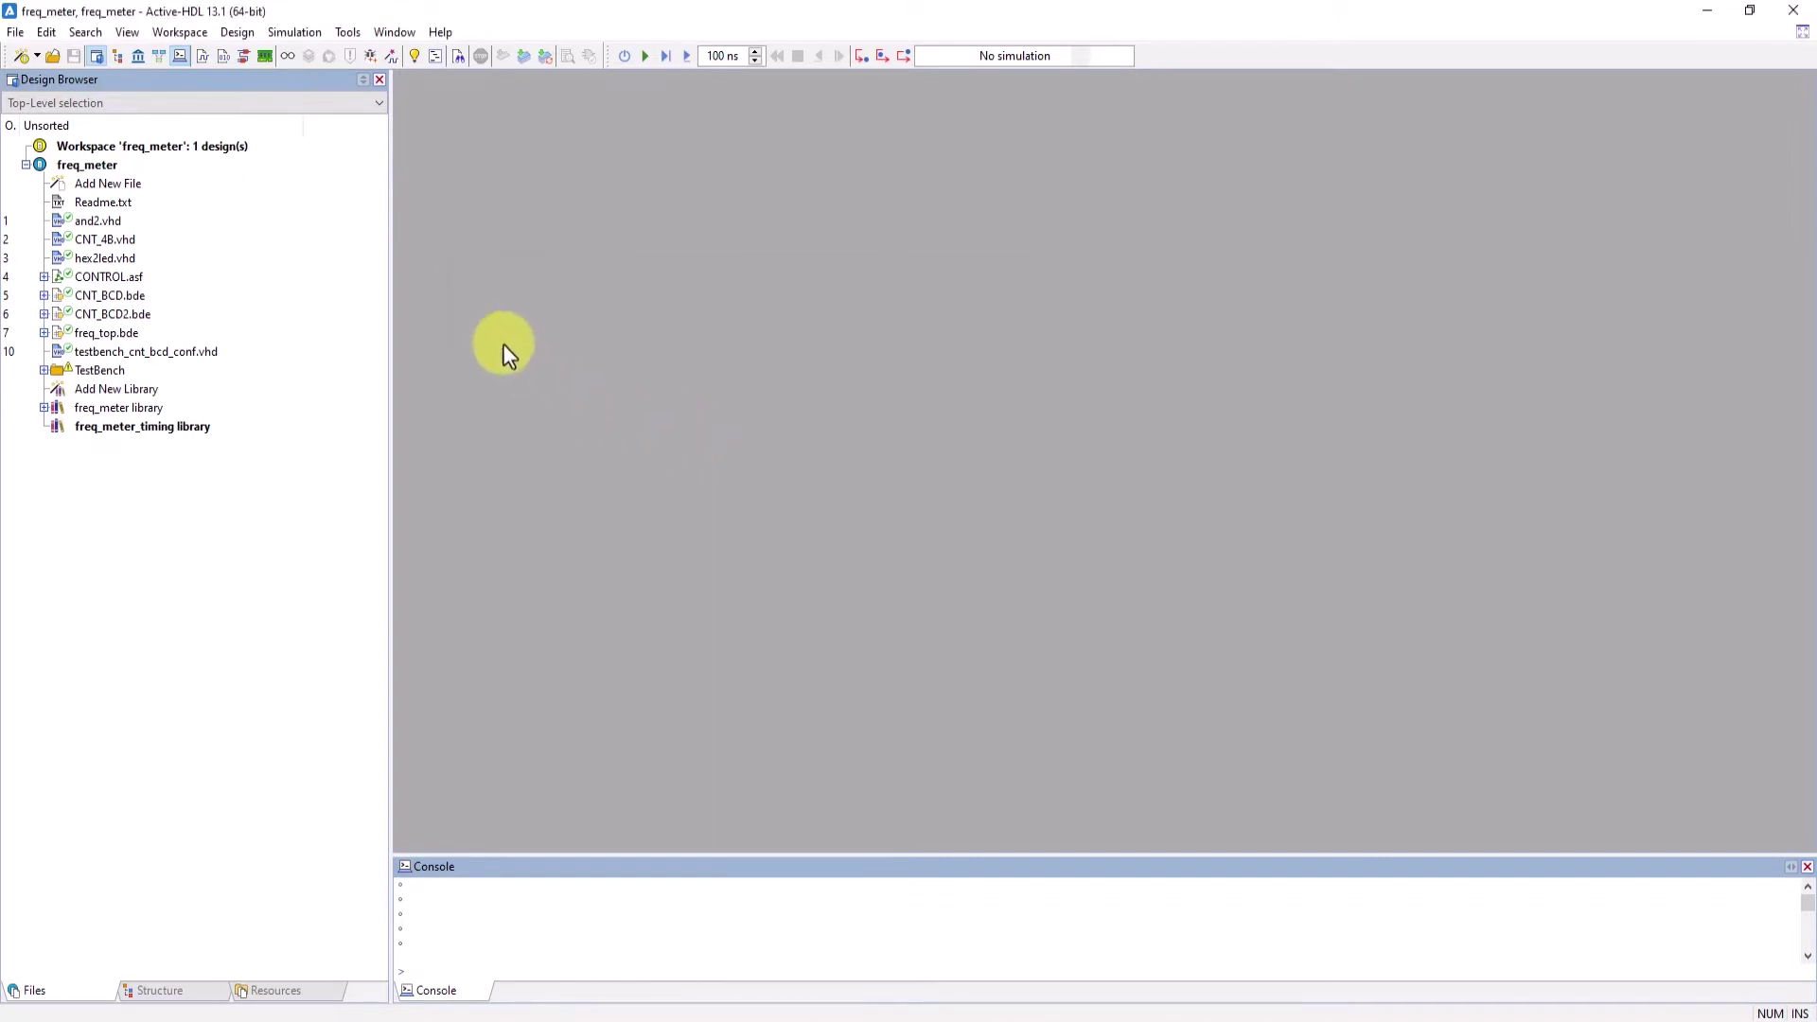
Show the Design Flow chart with the View Flow toolbar button
click(157, 55)
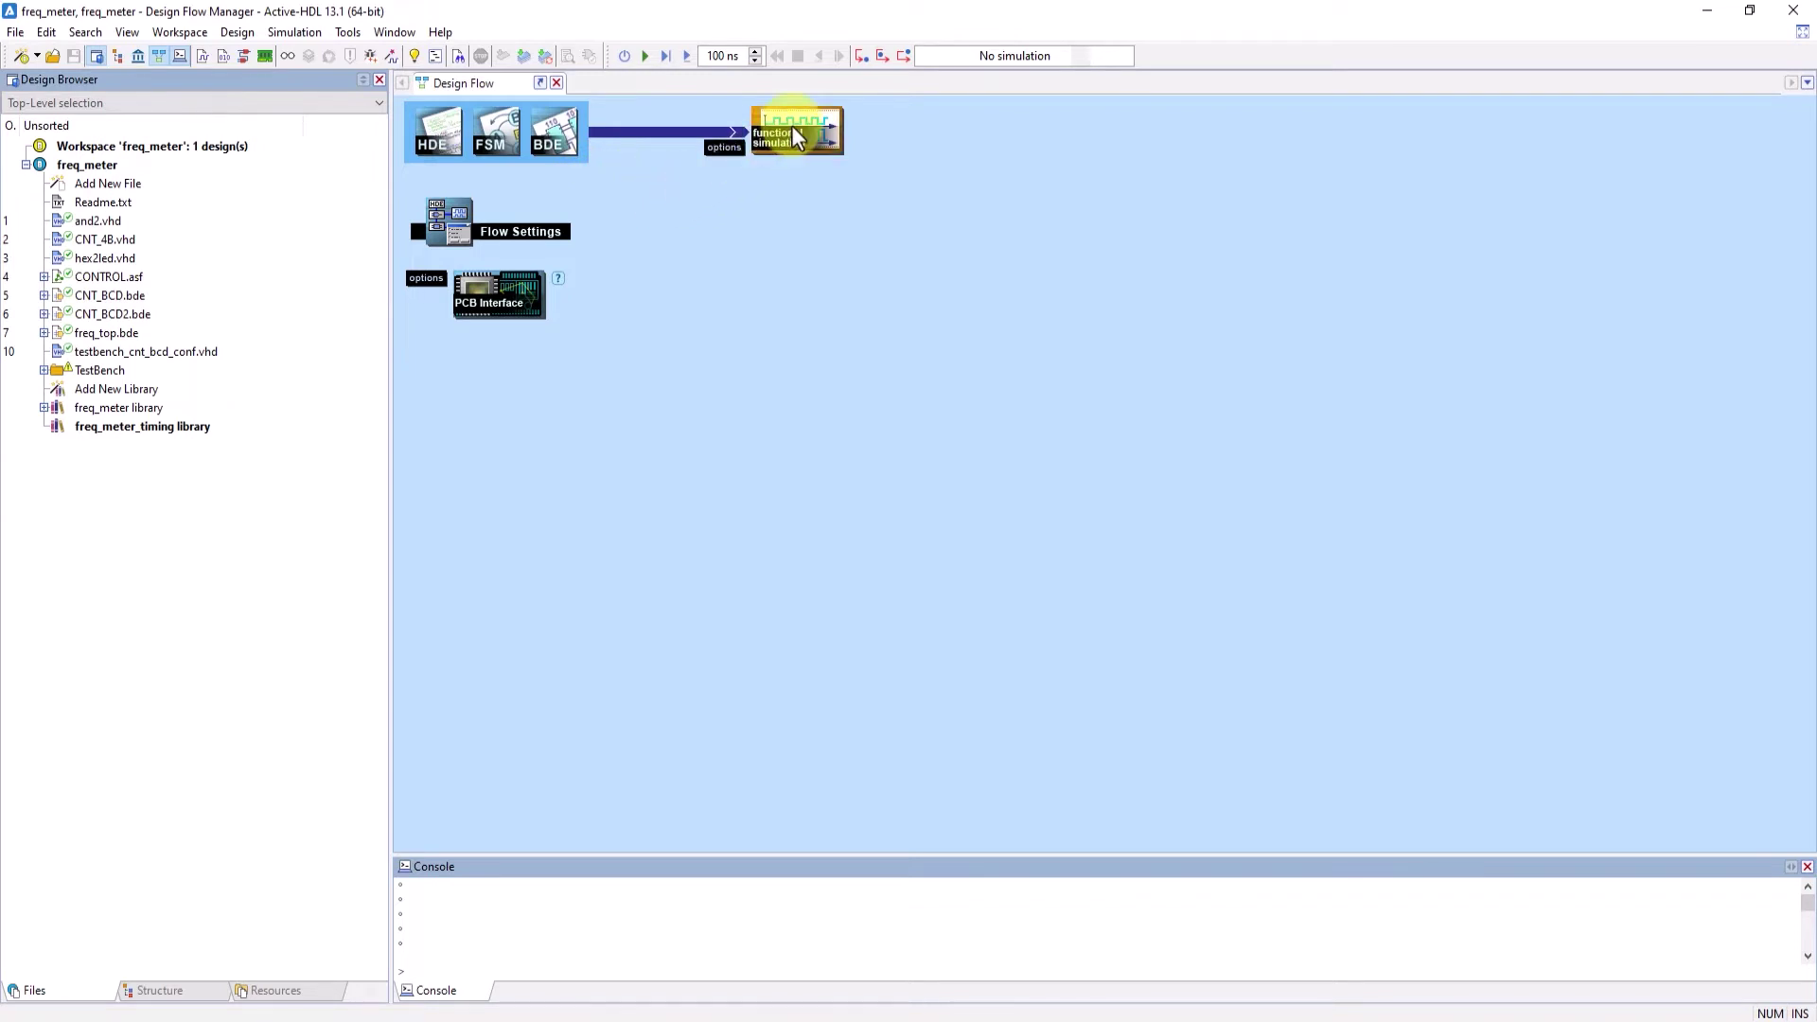
Set Functional Simulation Options to Run With Selected DO/TCL Script, using TestBench/runme.do
click(723, 147)
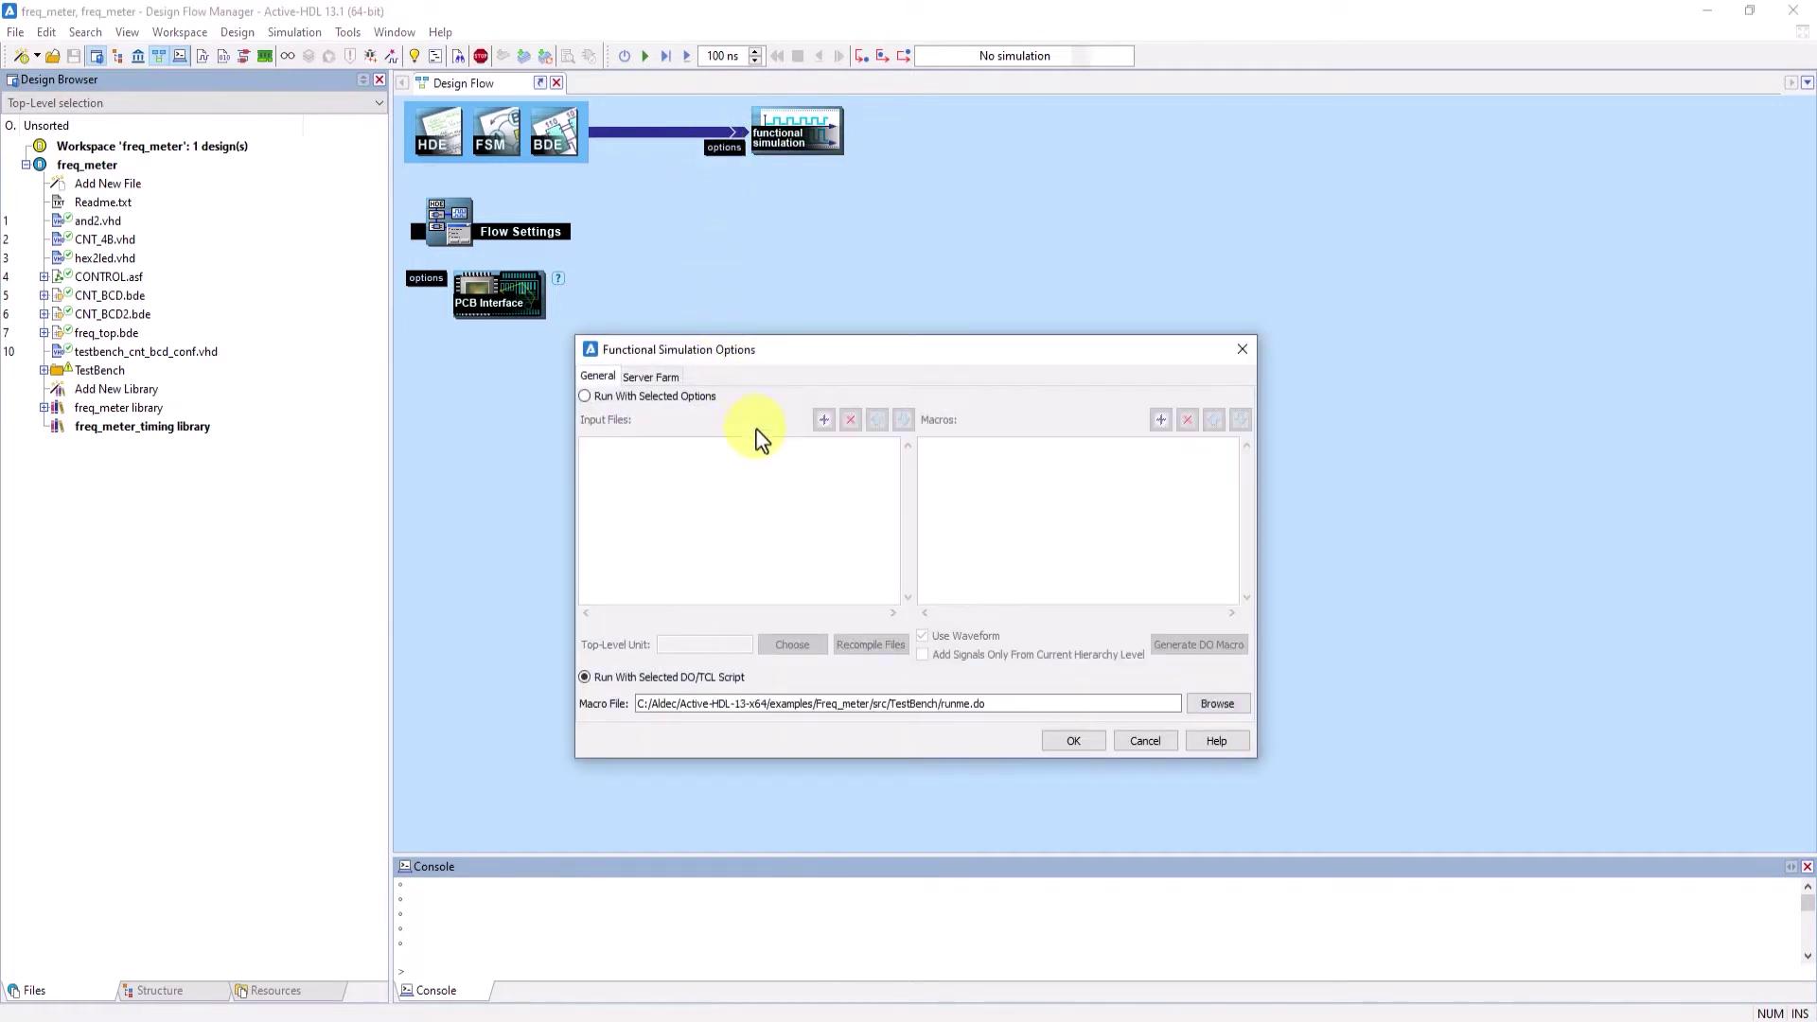
click(585, 396)
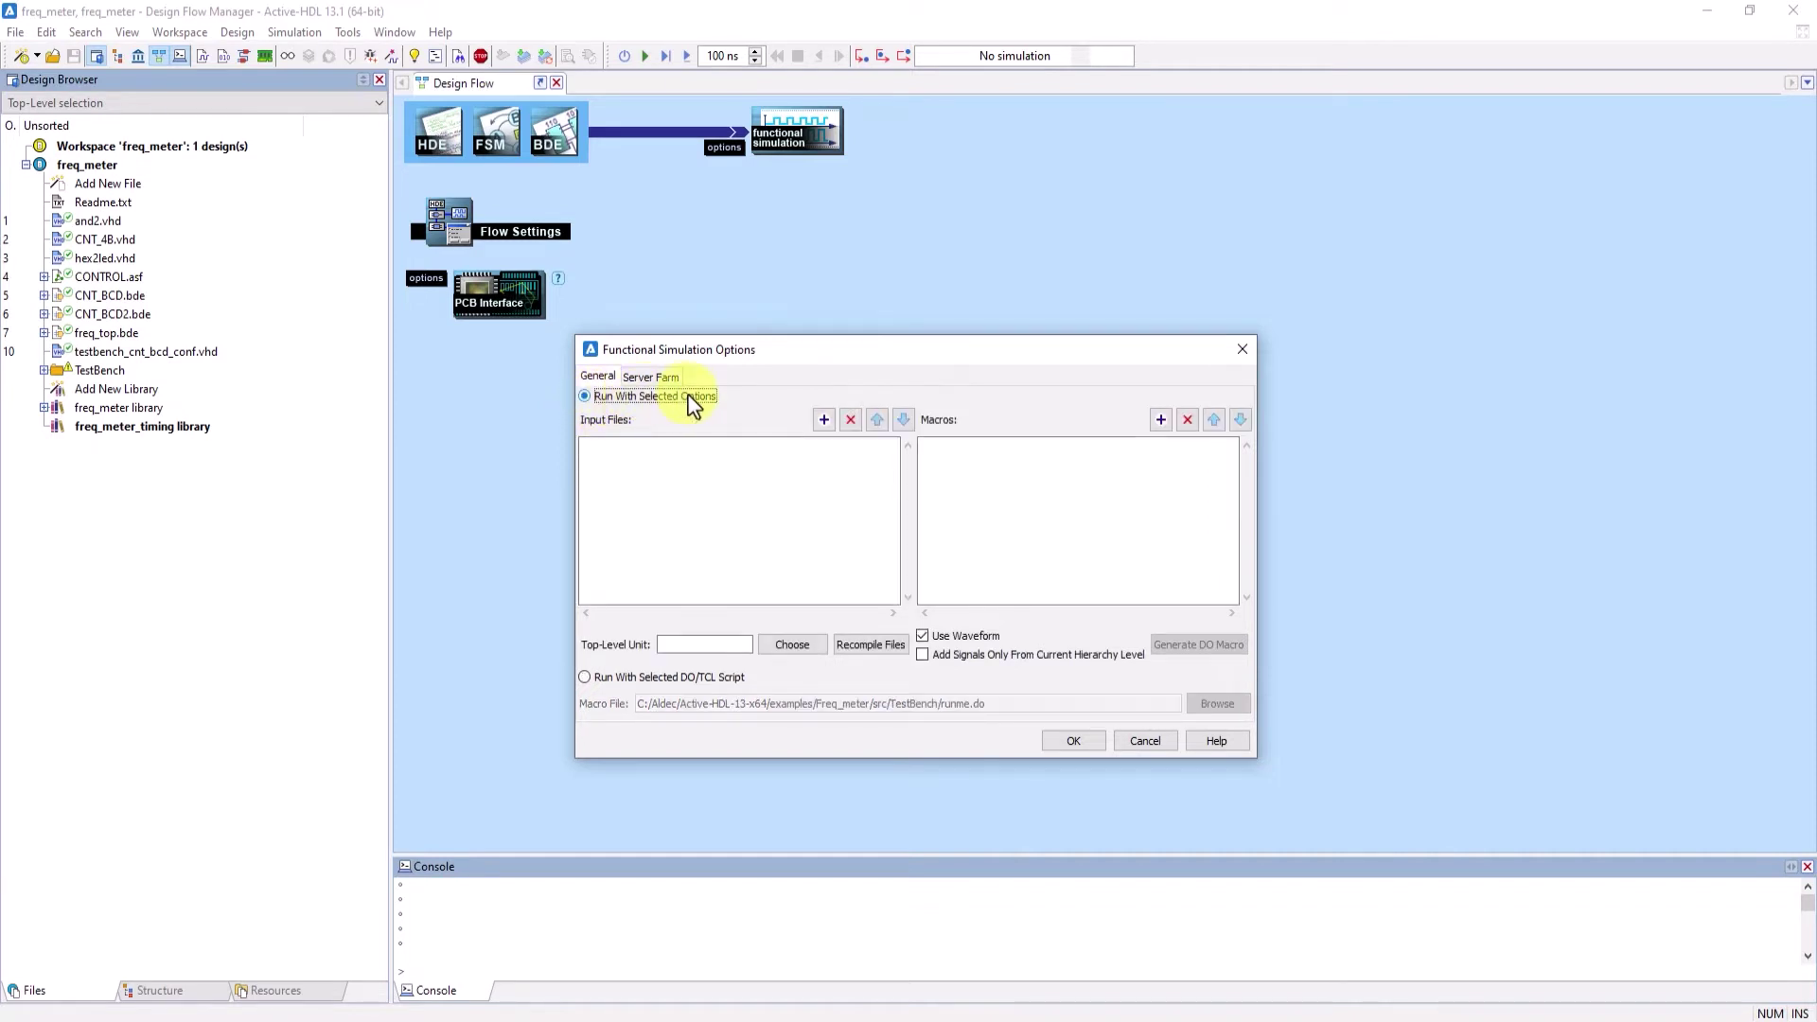
click(729, 455)
click(954, 478)
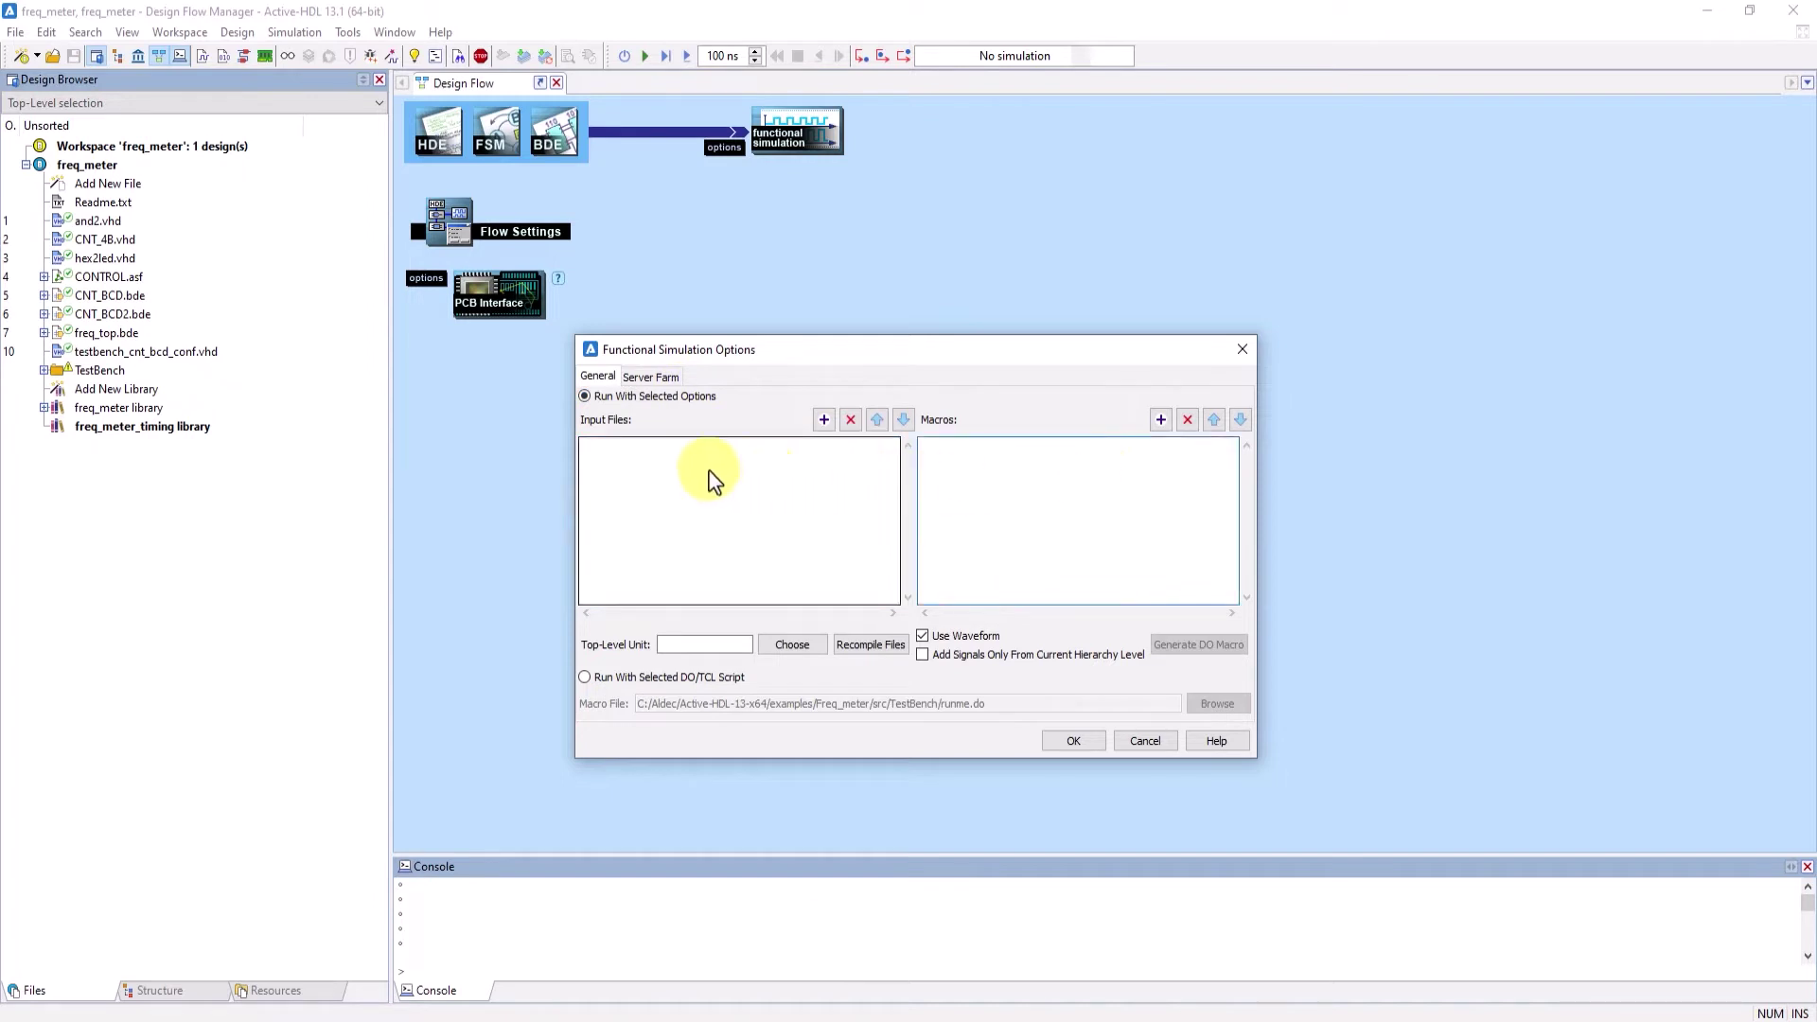
click(585, 677)
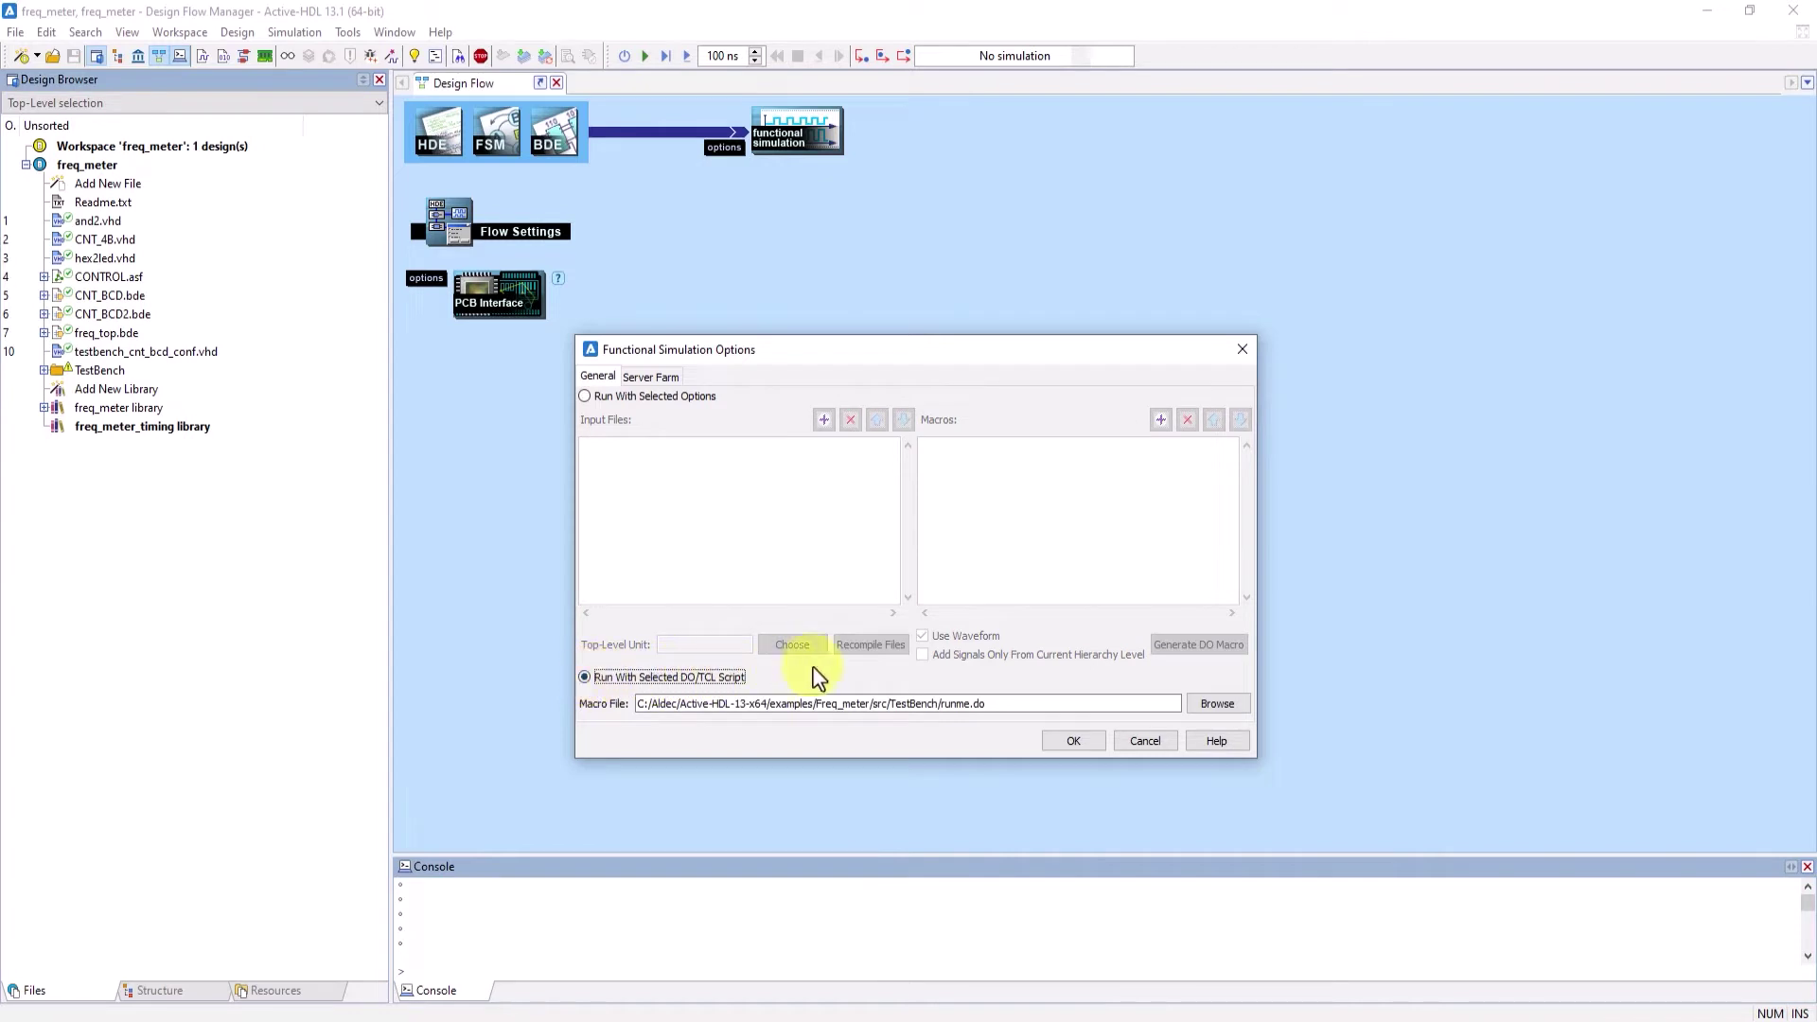
drag(997, 701, 628, 708)
click(998, 703)
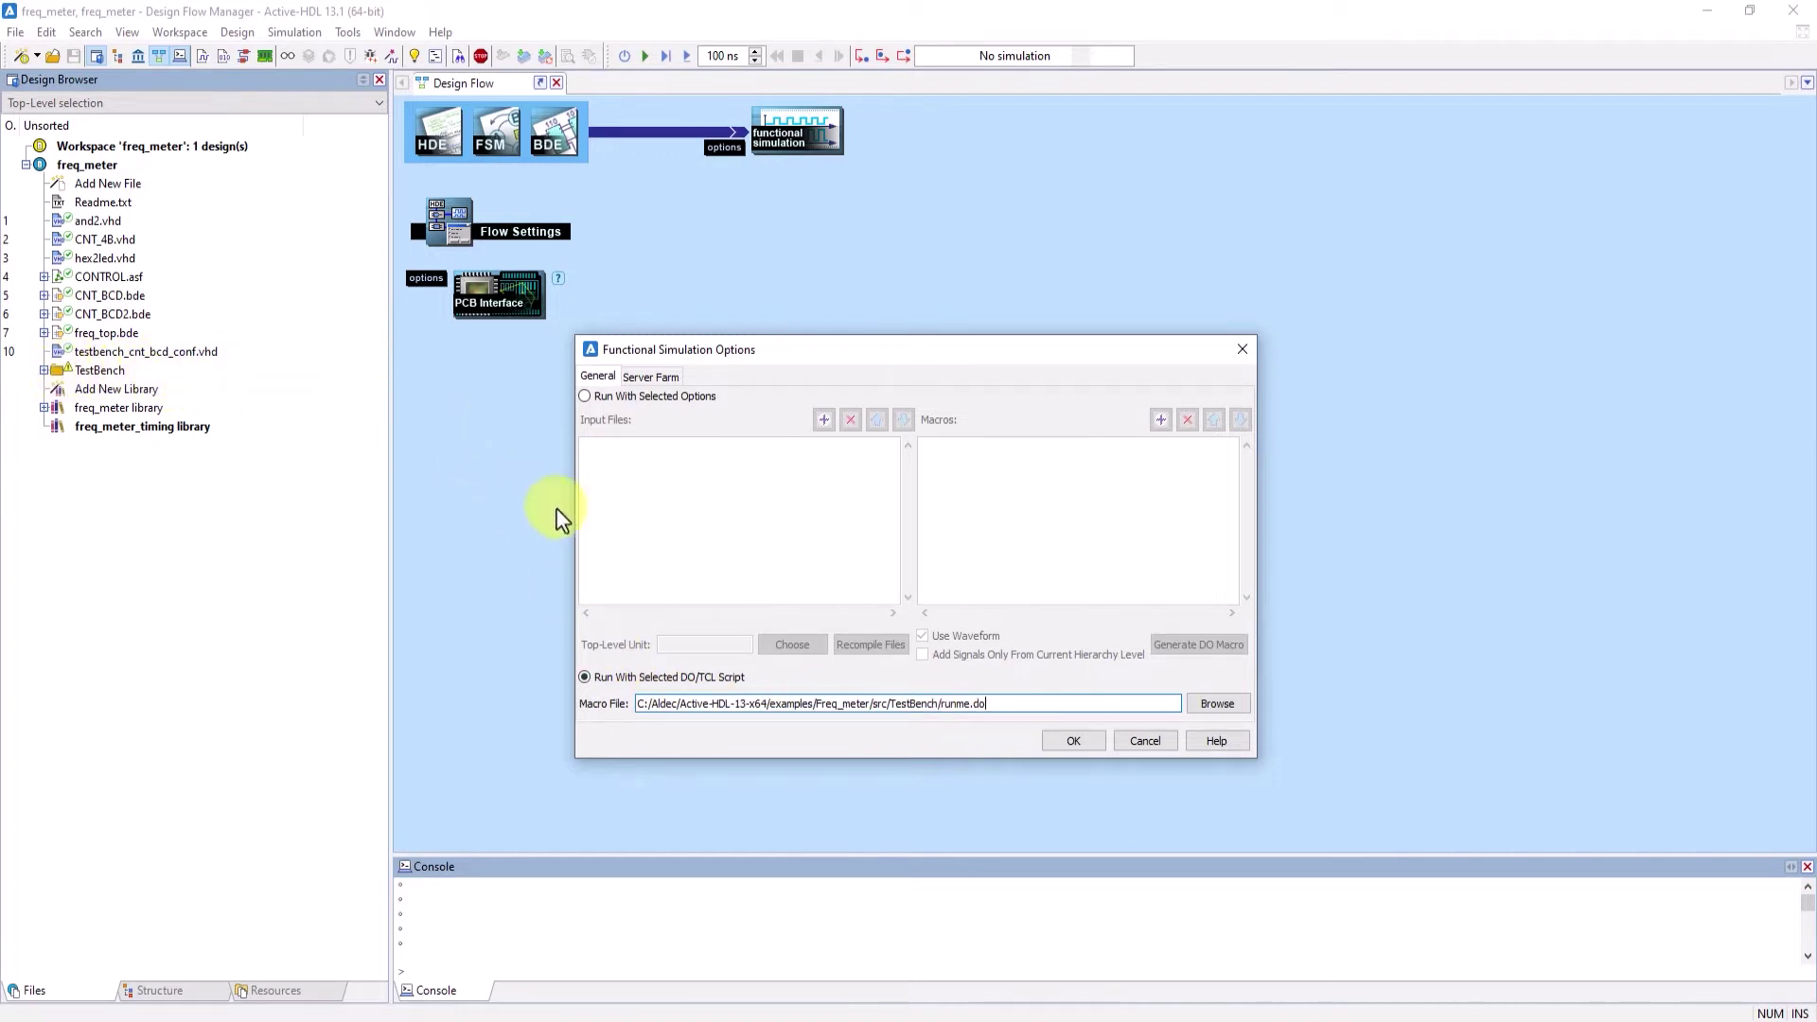
Confirm the options, run the freq_meter functional simulation, then return to the Design Flow tab
click(1064, 740)
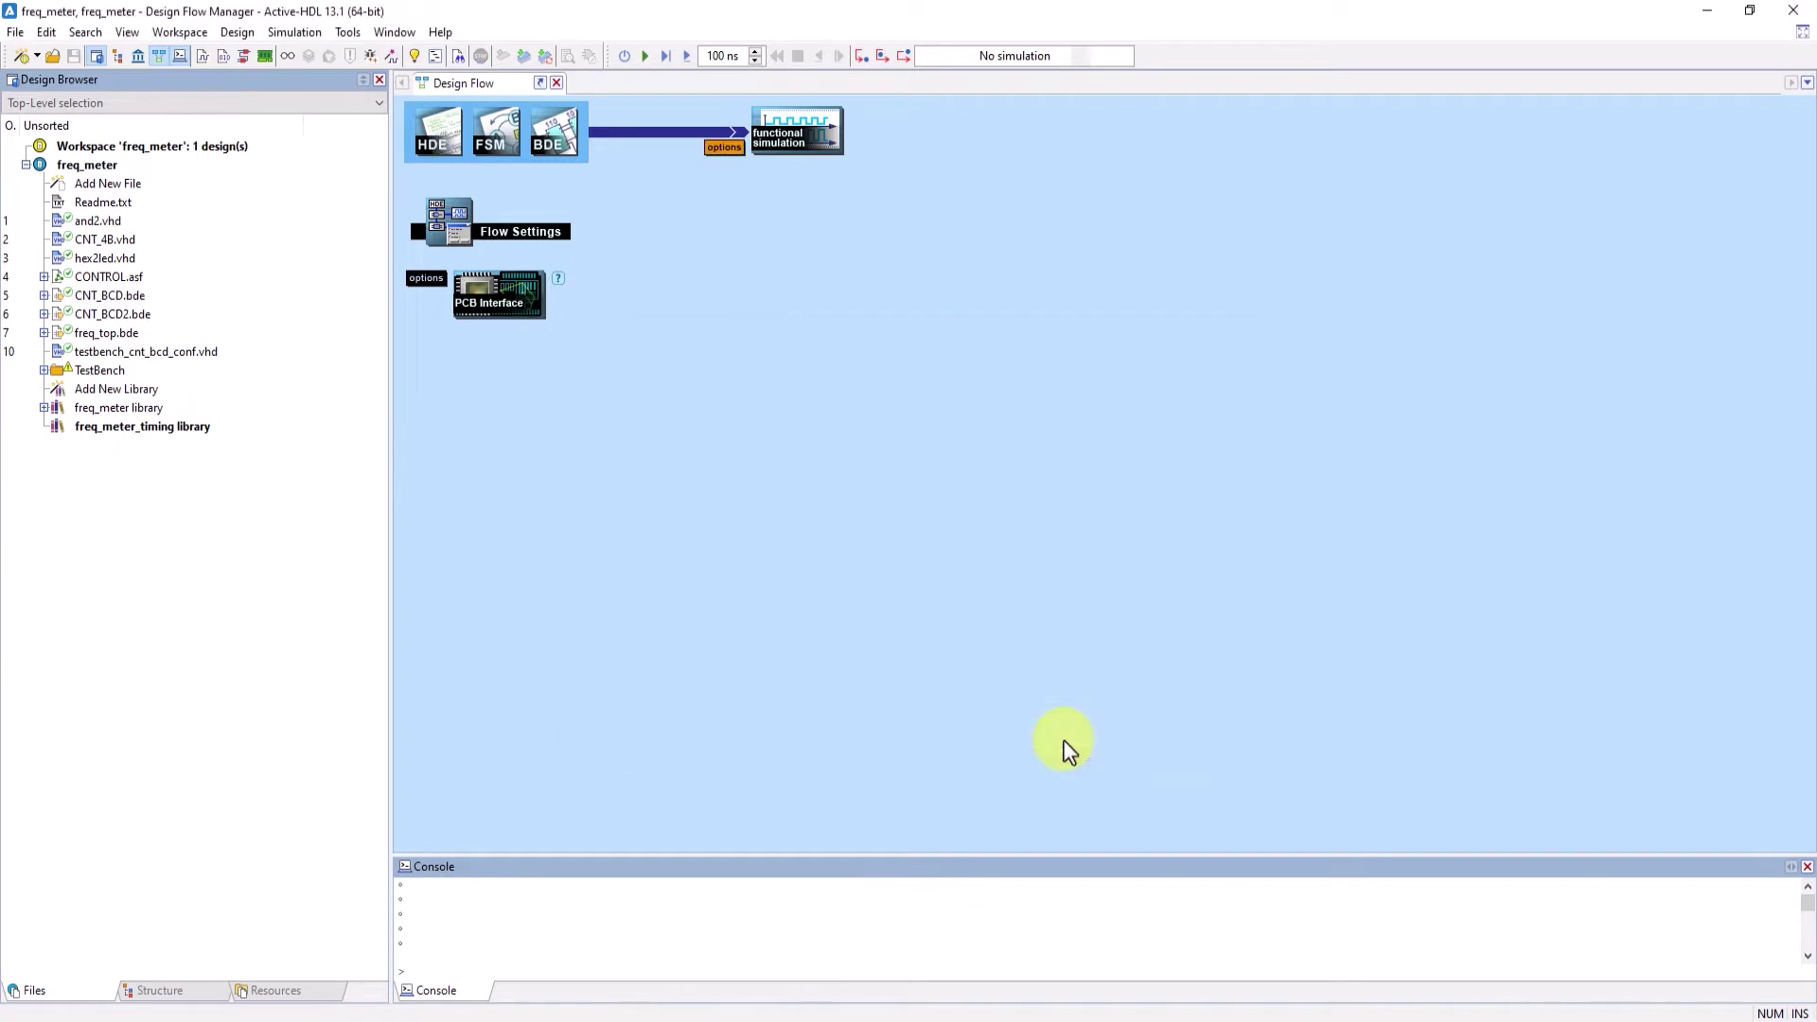
click(805, 123)
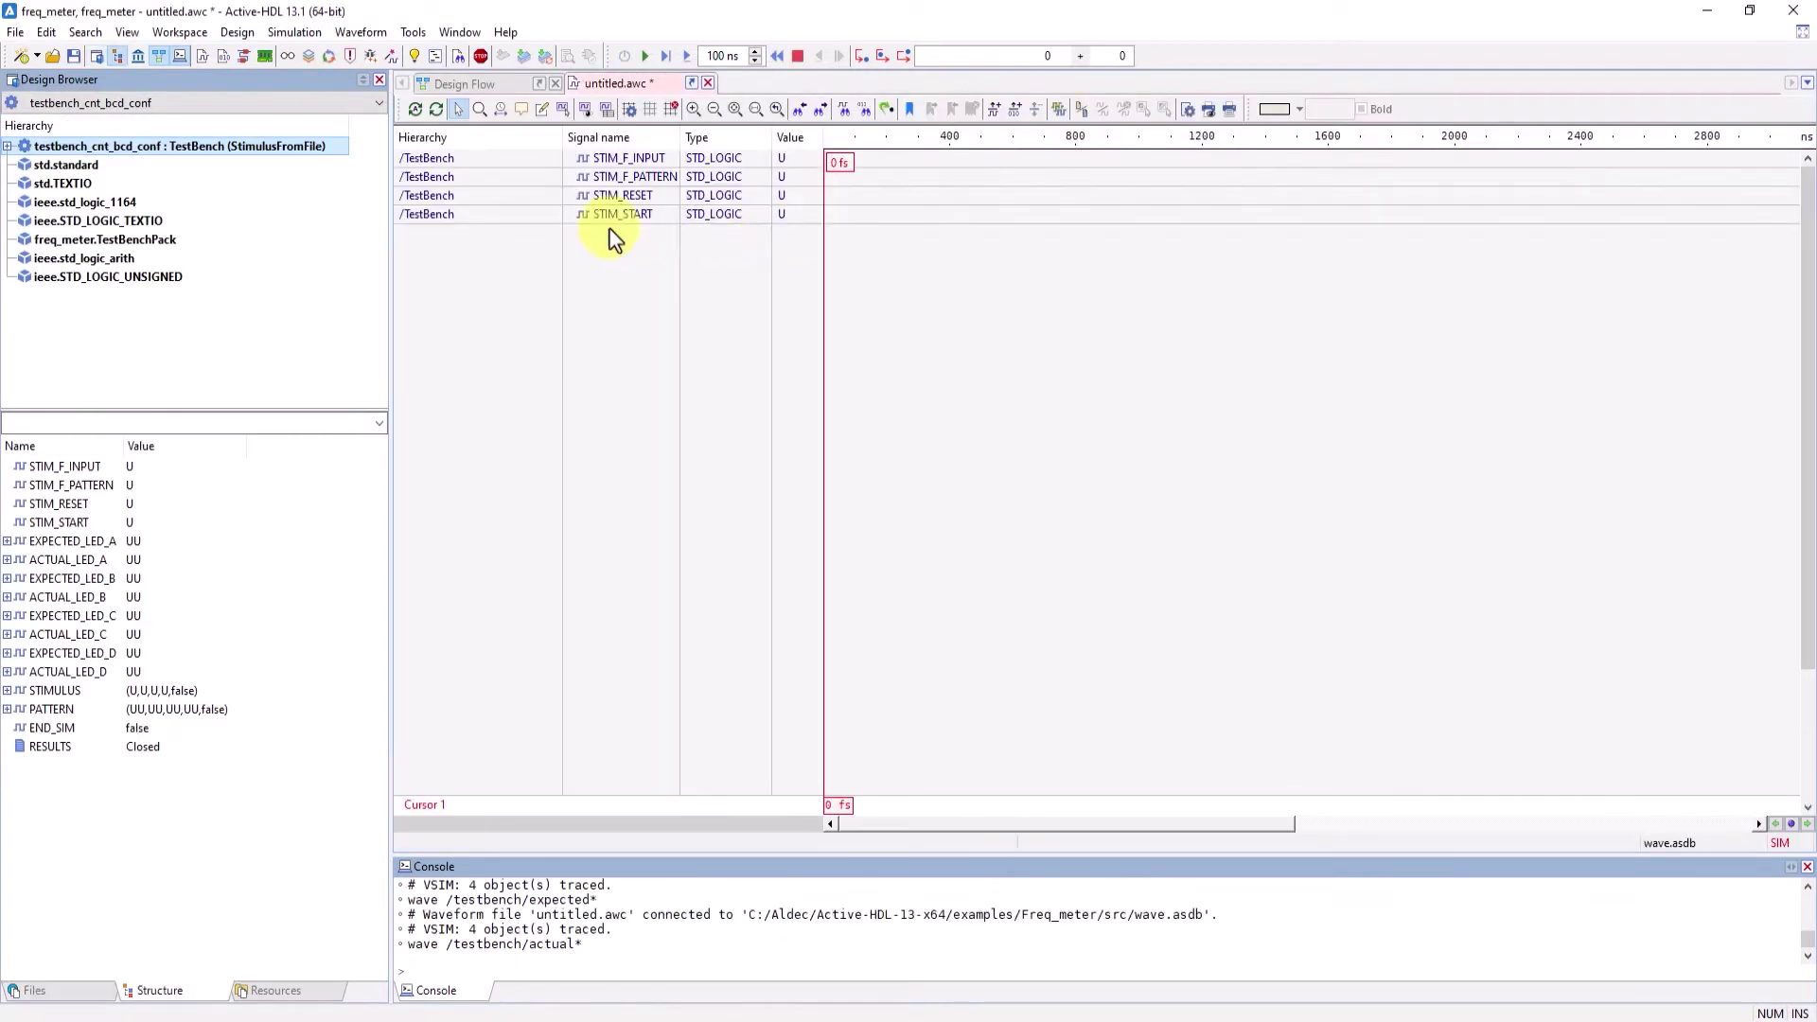
click(487, 87)
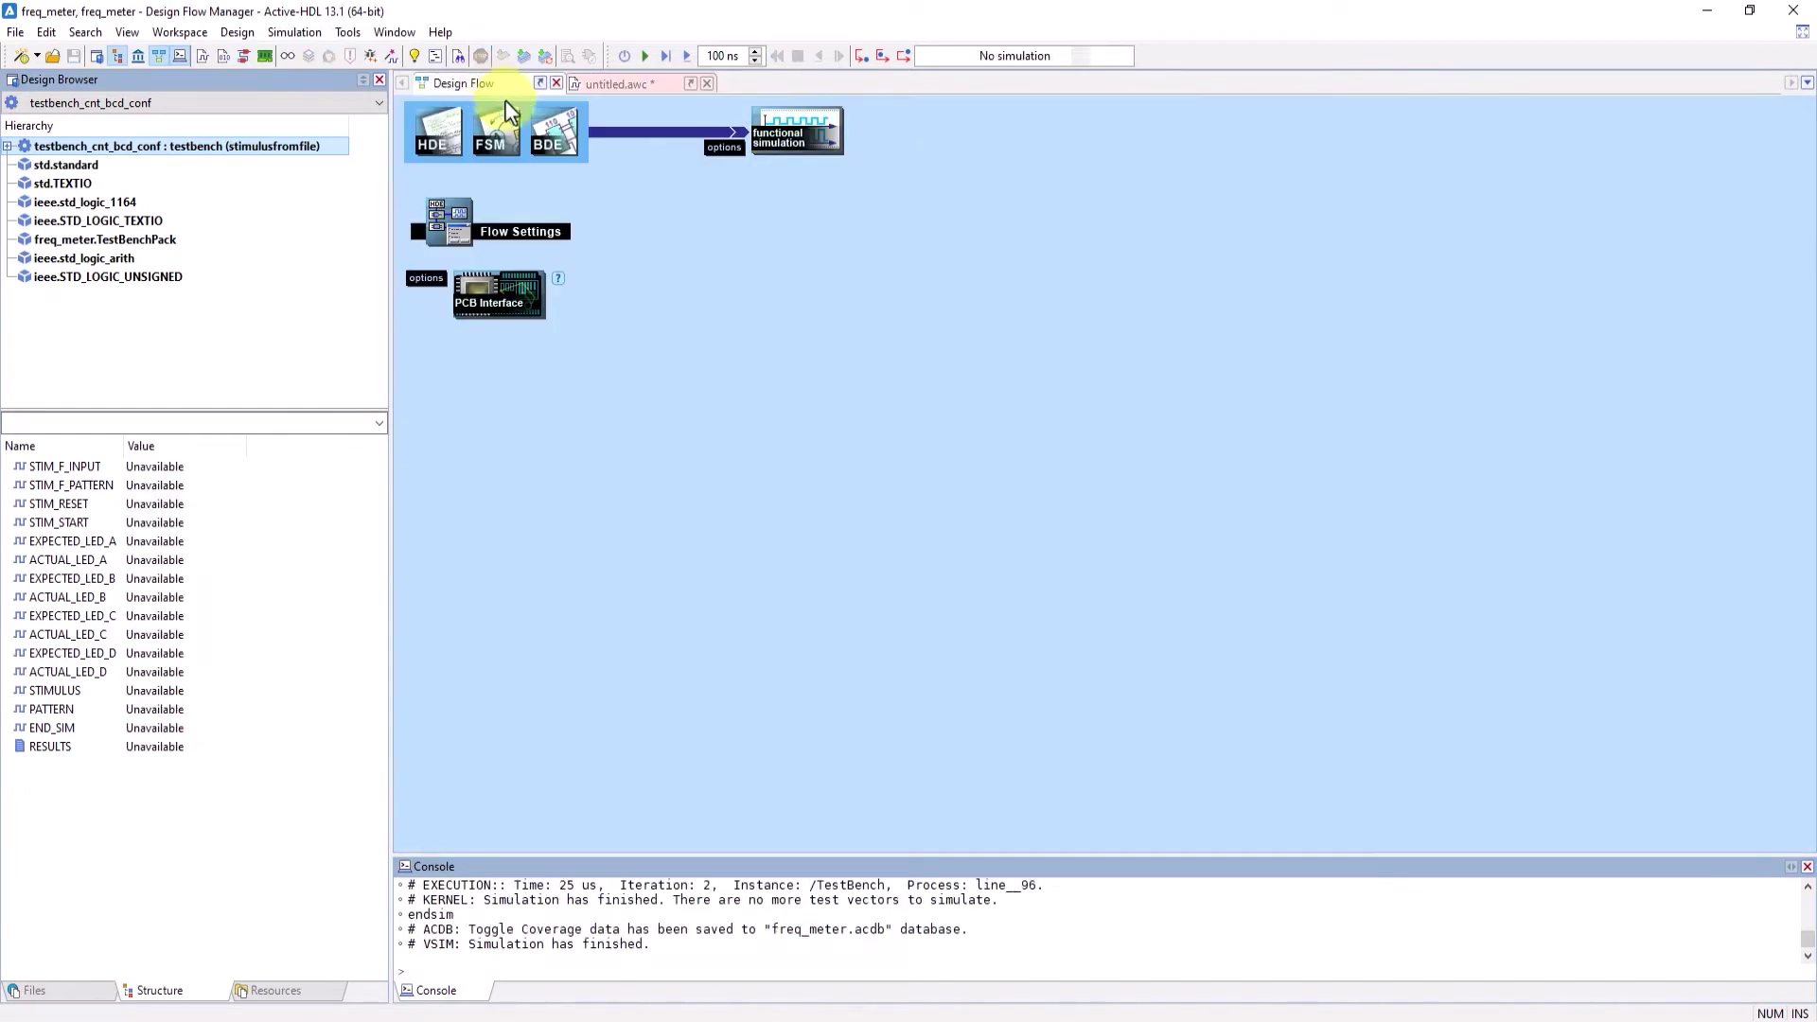
In Flow Settings, choose Altera's QuartusII Synthesis & Implementation 14.1 for HDL synthesis
click(436, 222)
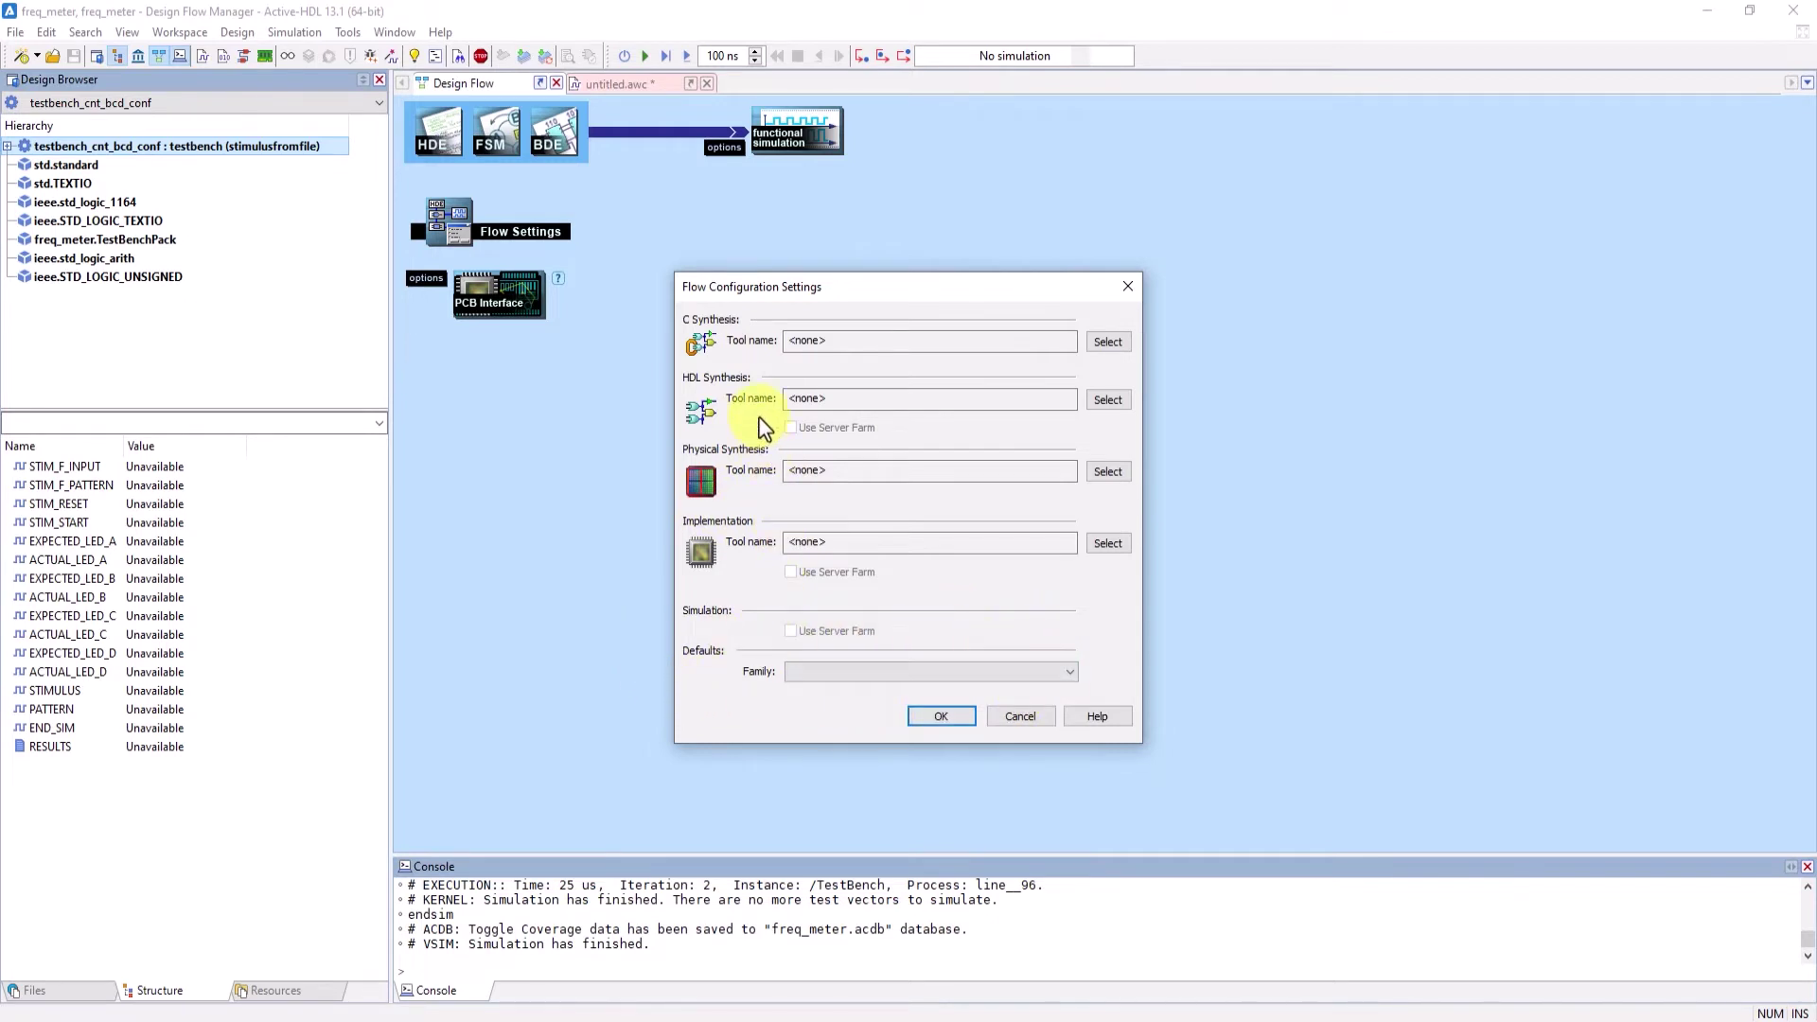
click(1106, 402)
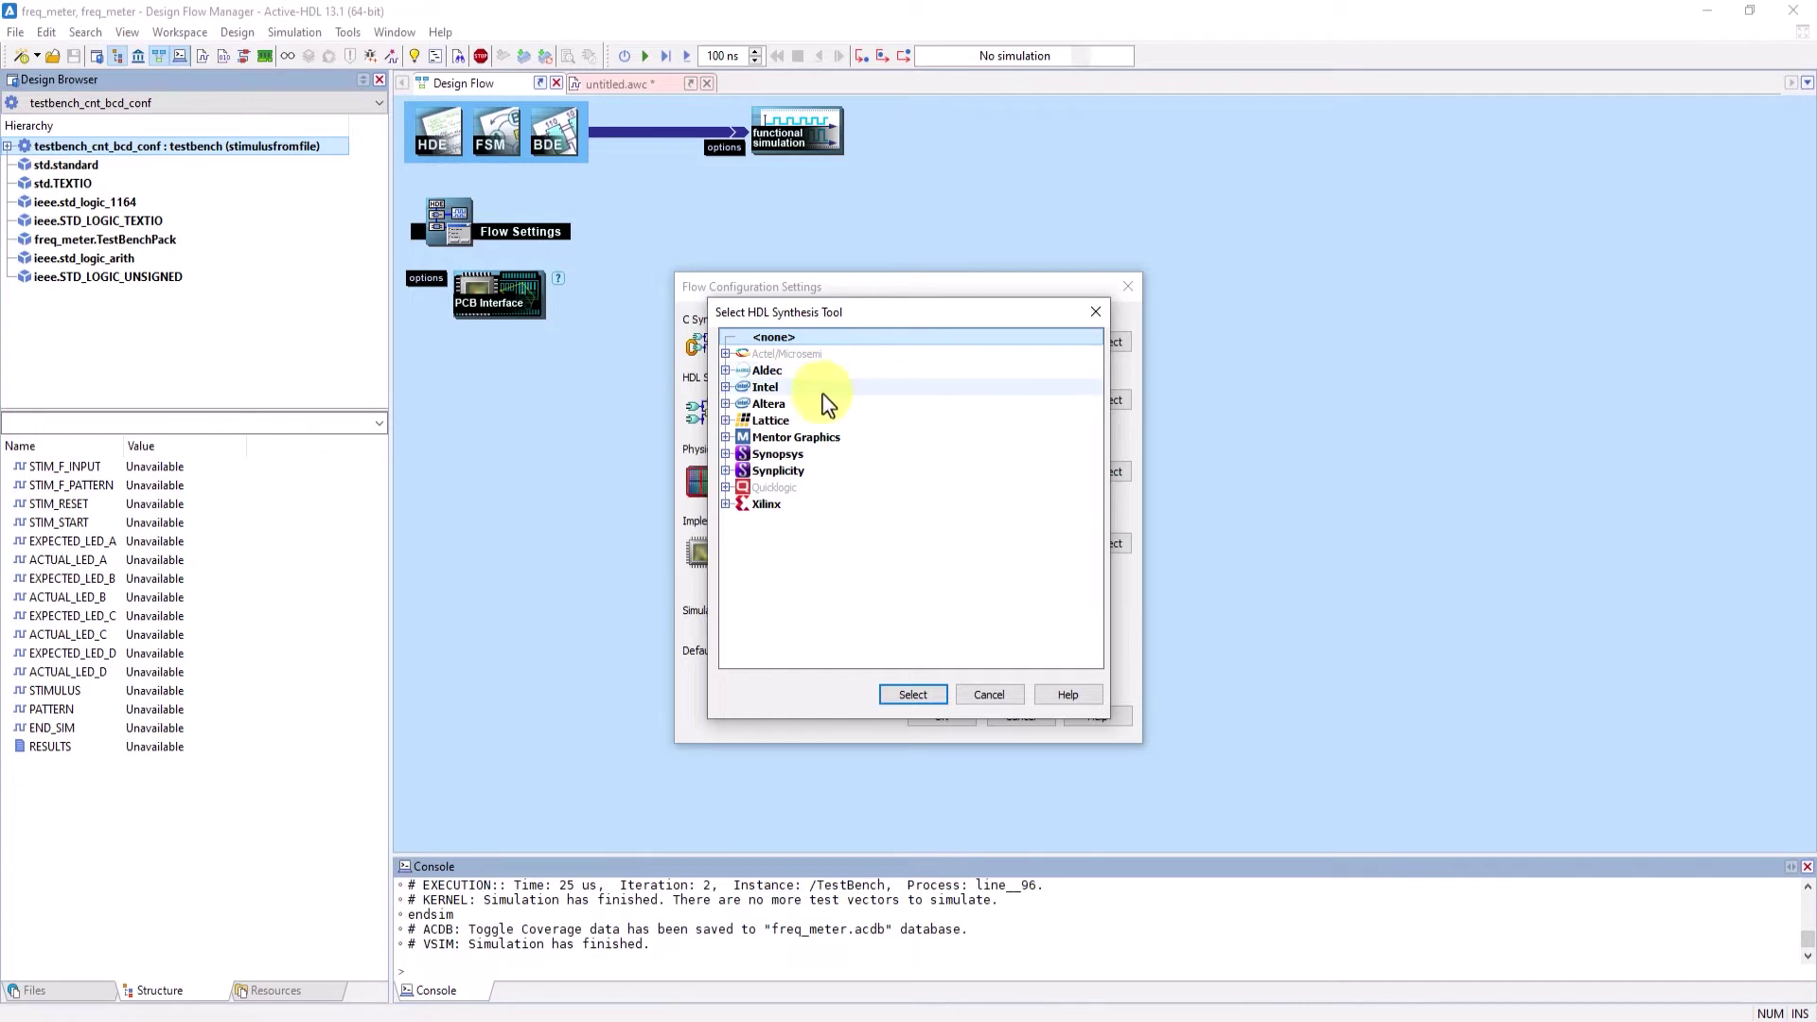
click(728, 405)
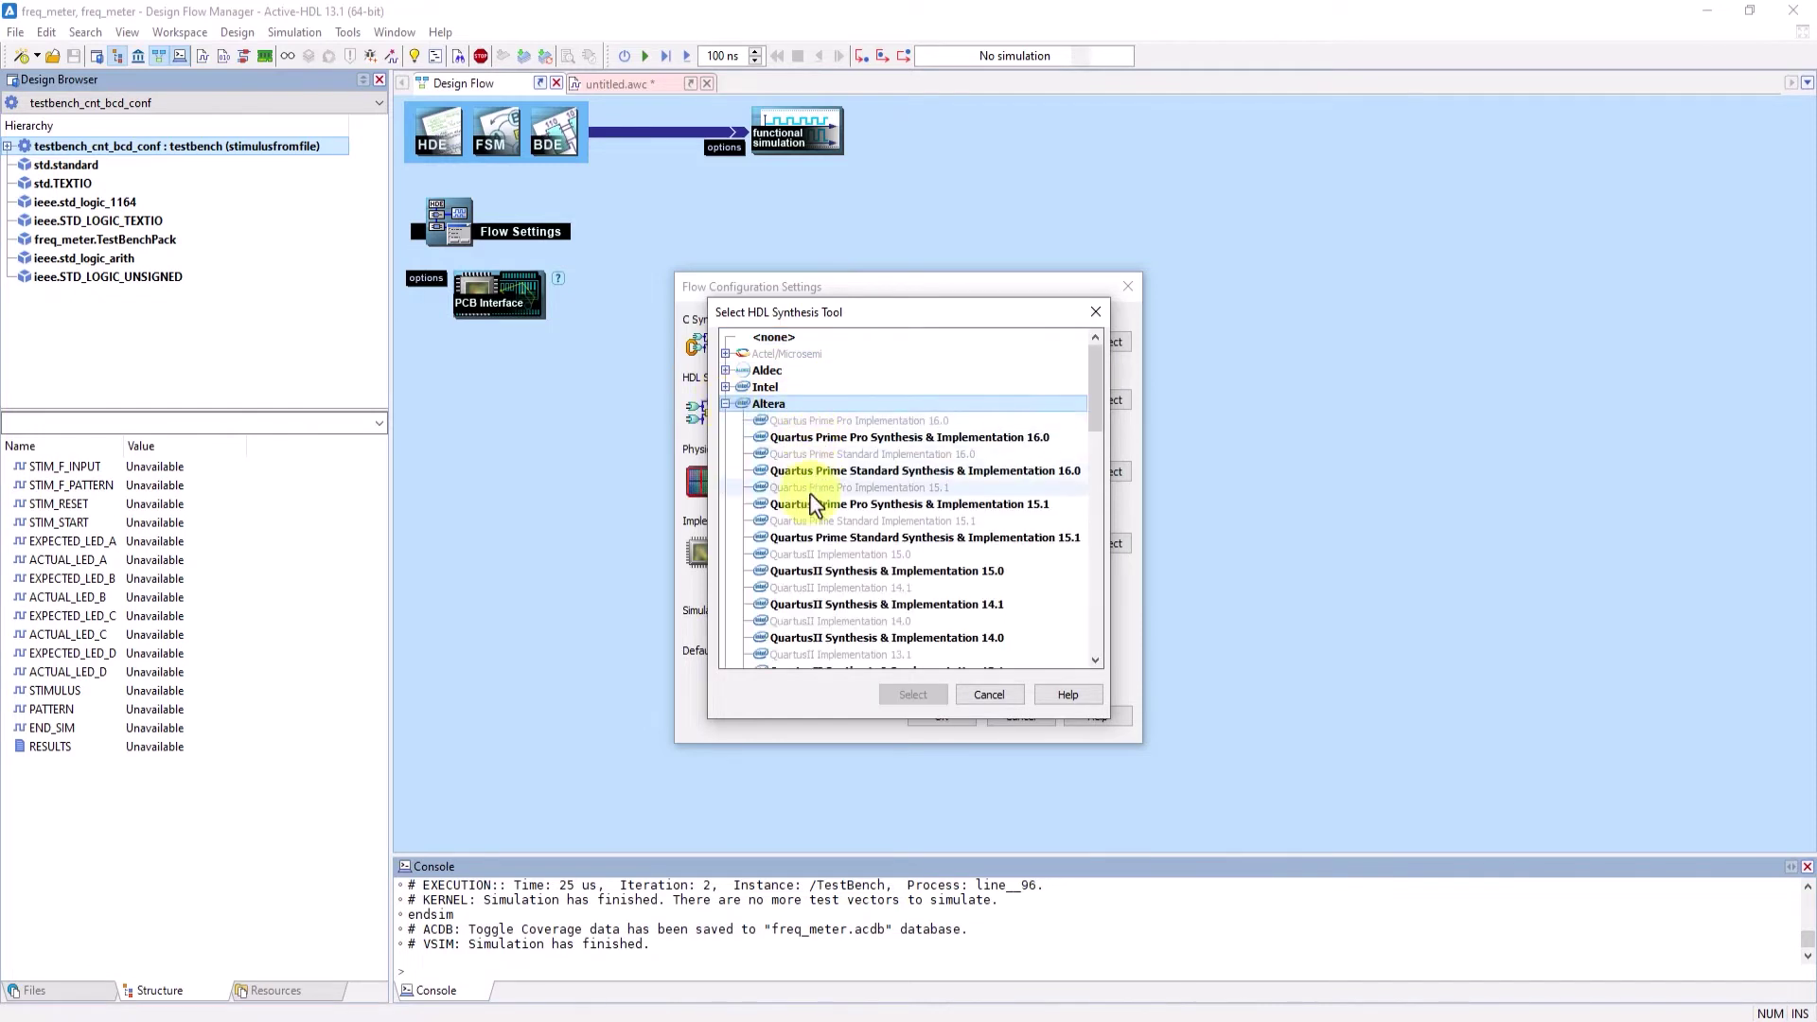
click(785, 607)
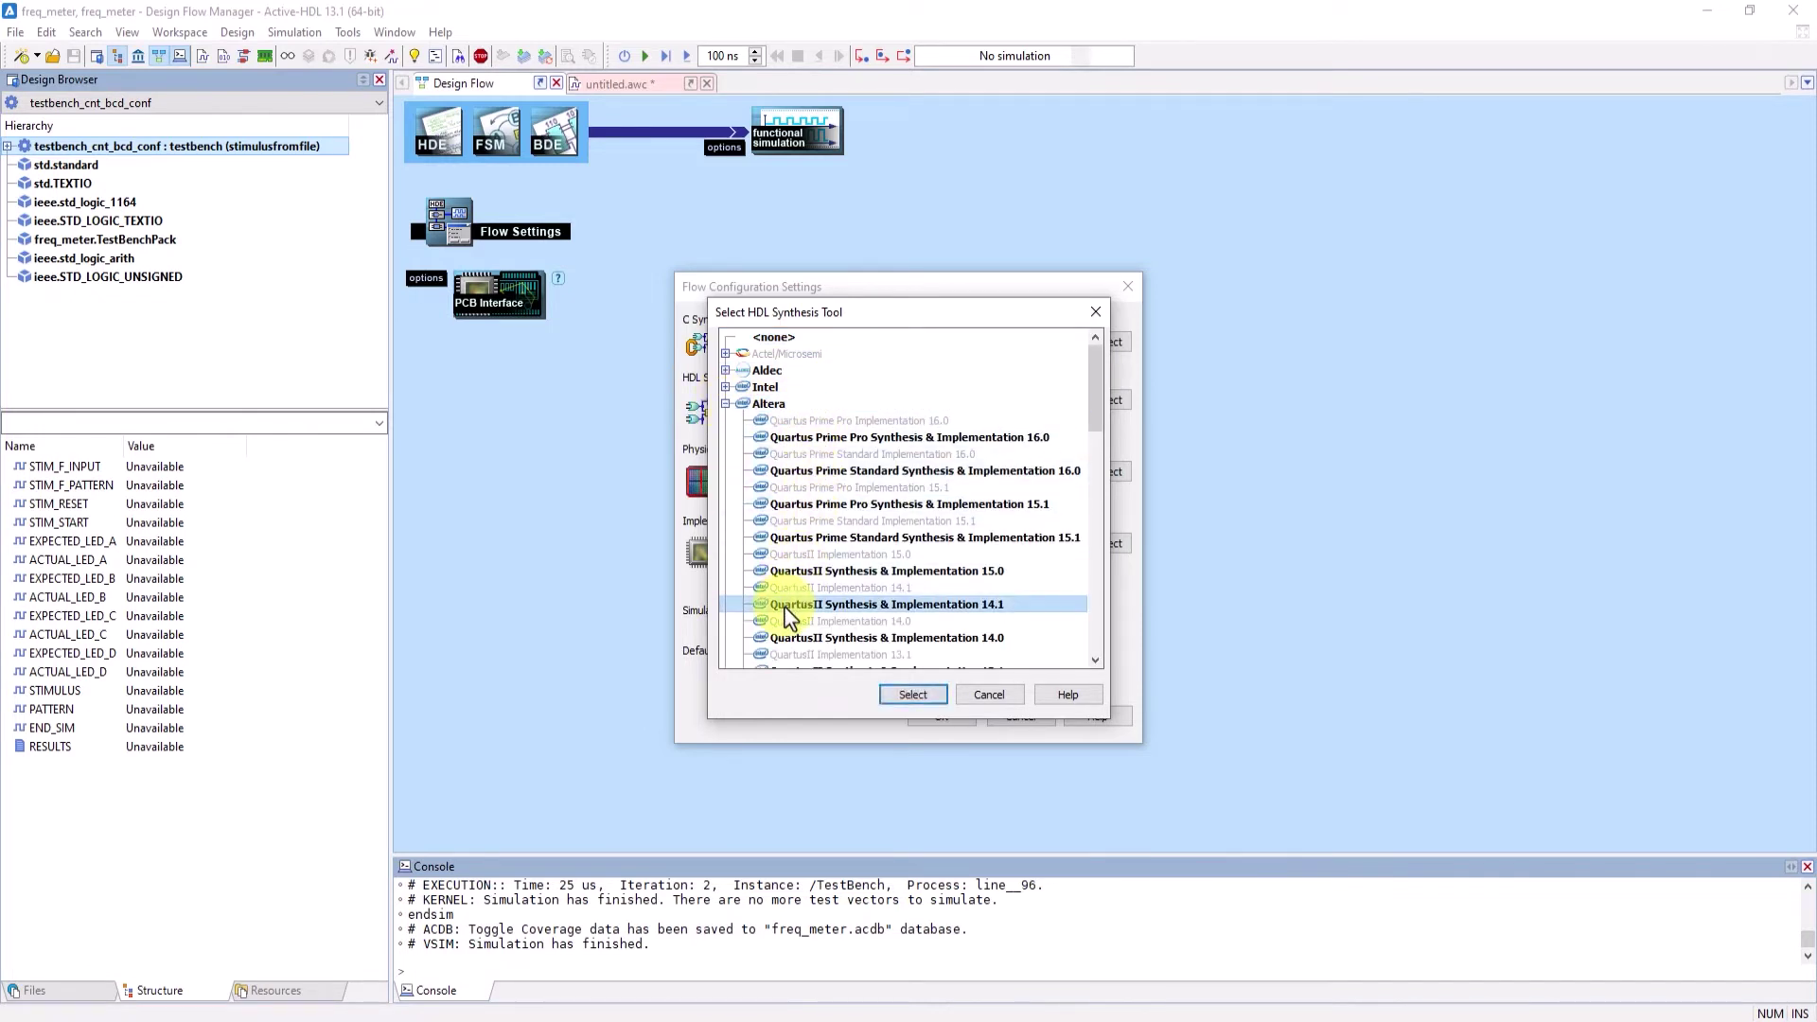
click(901, 693)
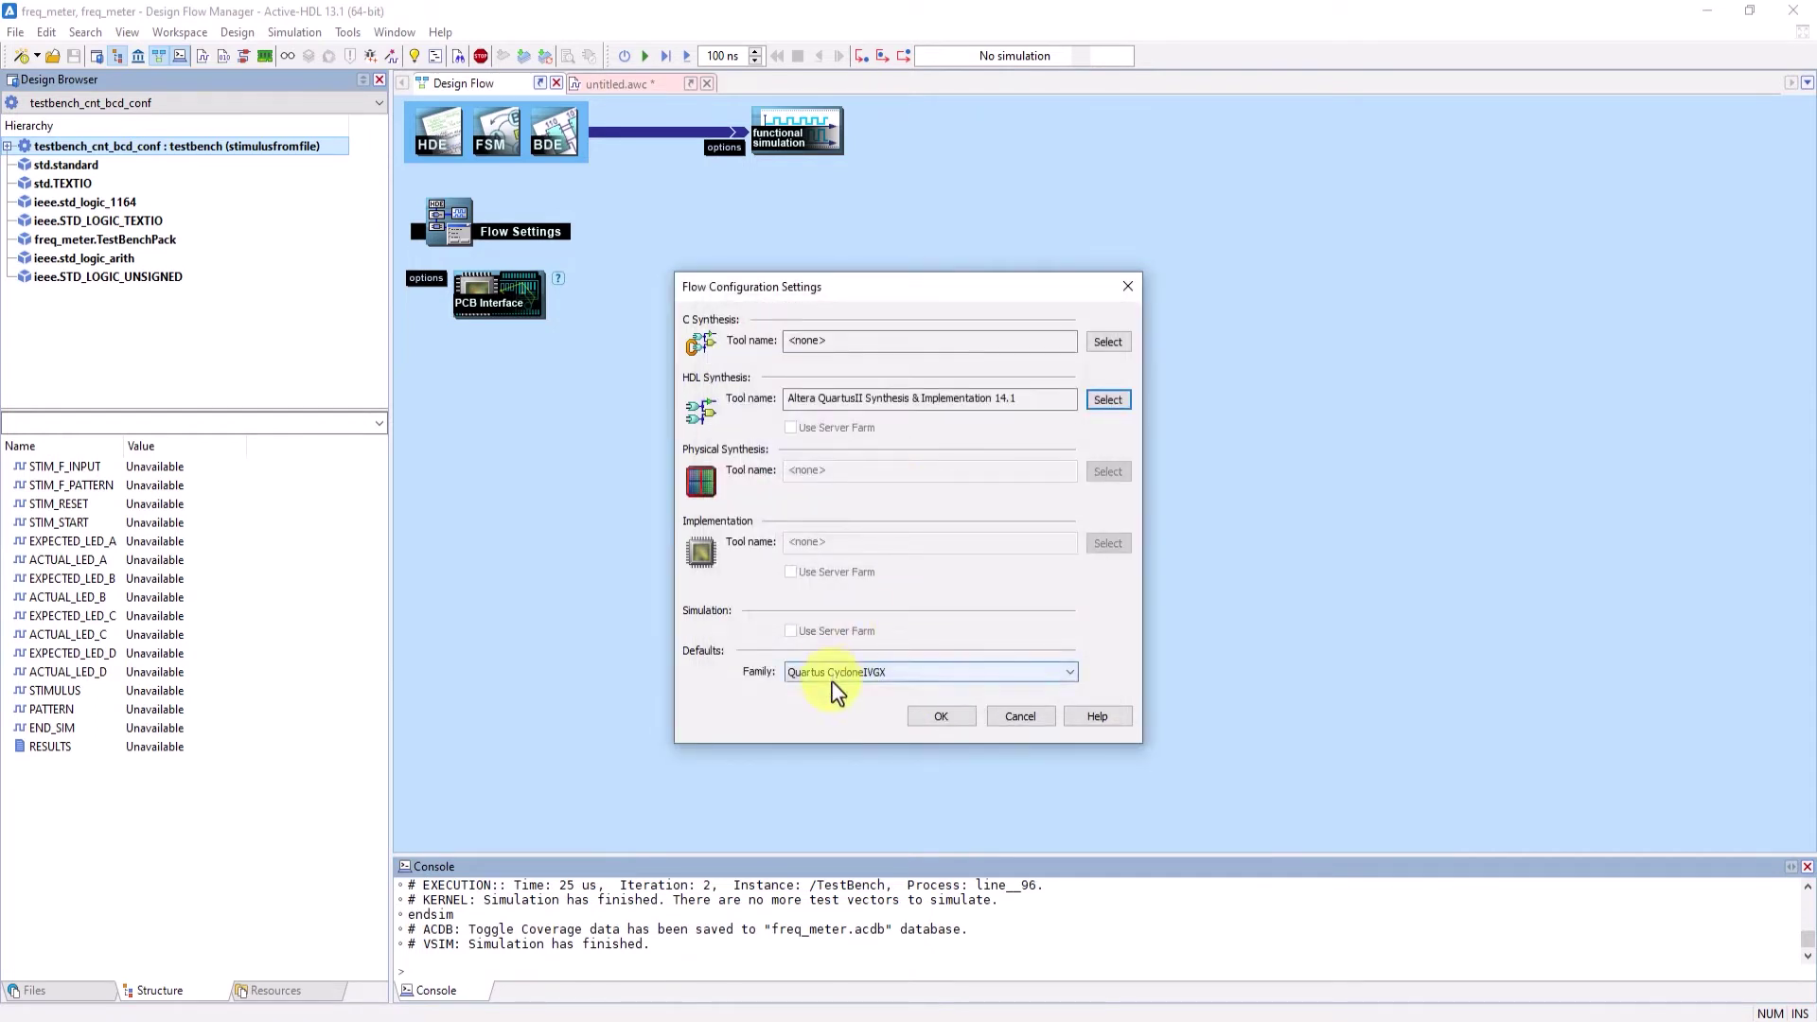
click(942, 716)
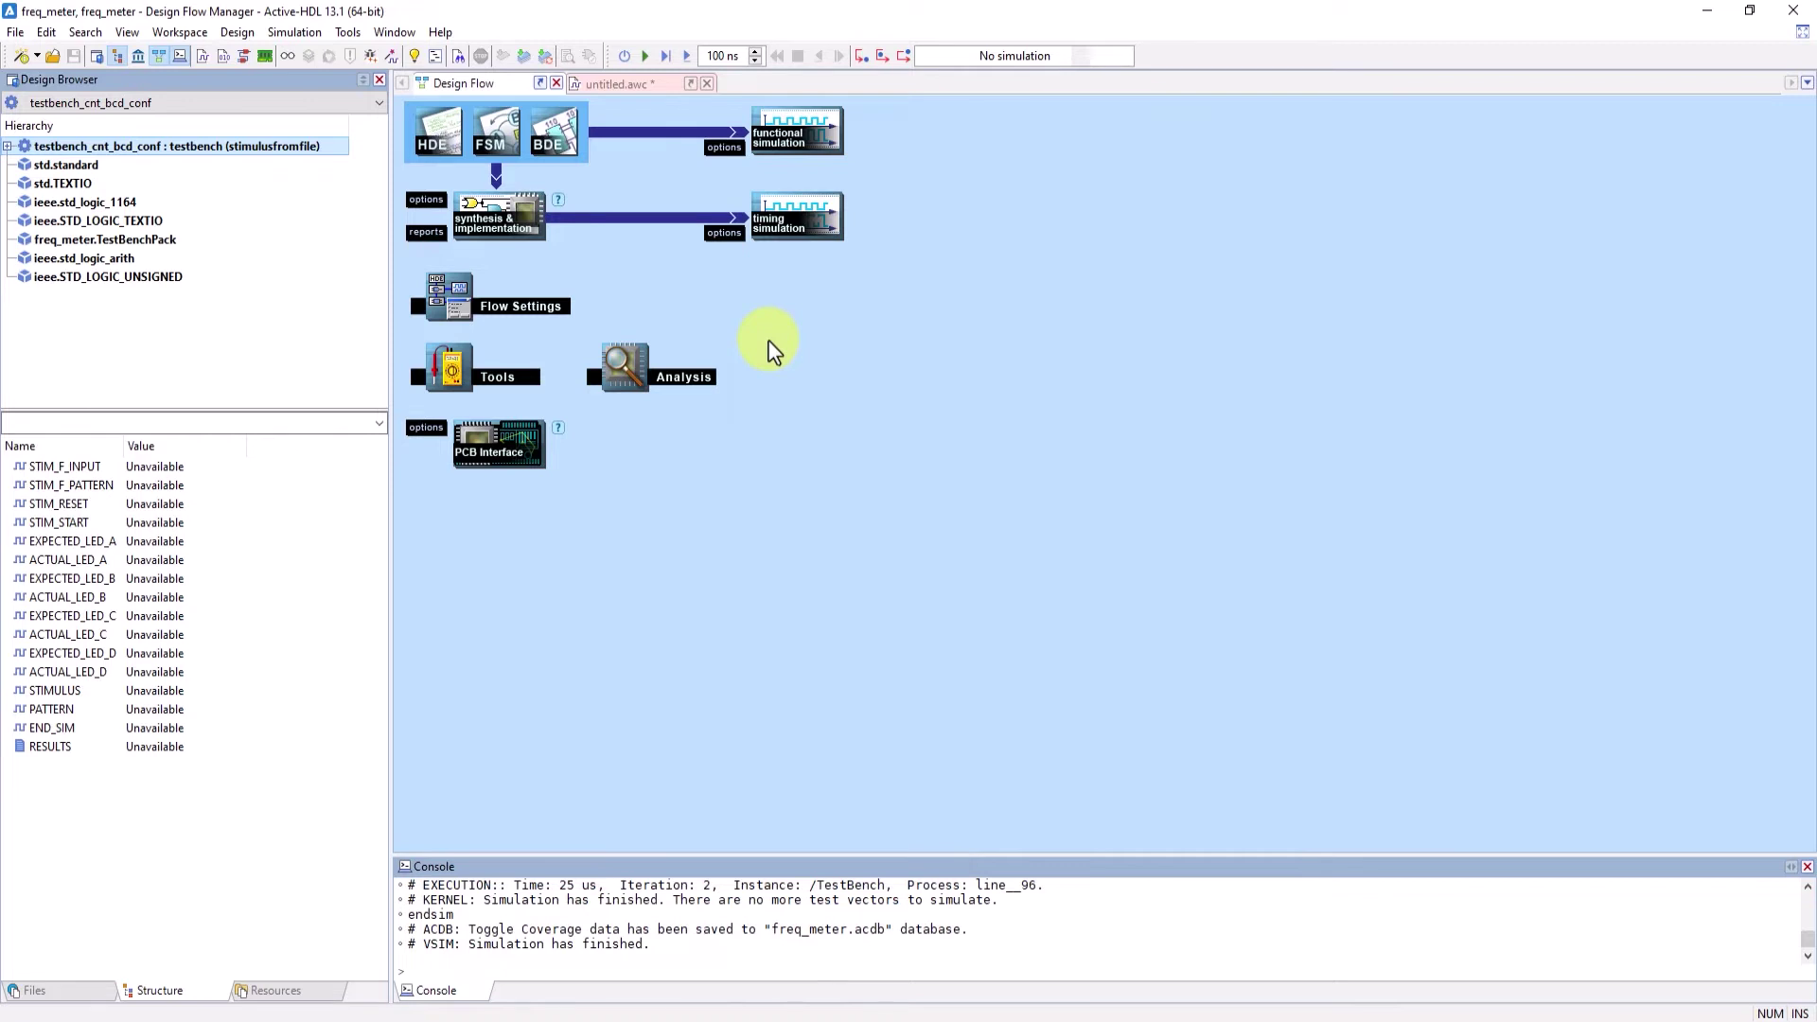
Go to Preferences > Flows > Integrated Tools and select the HDL Synthesis location path
click(349, 33)
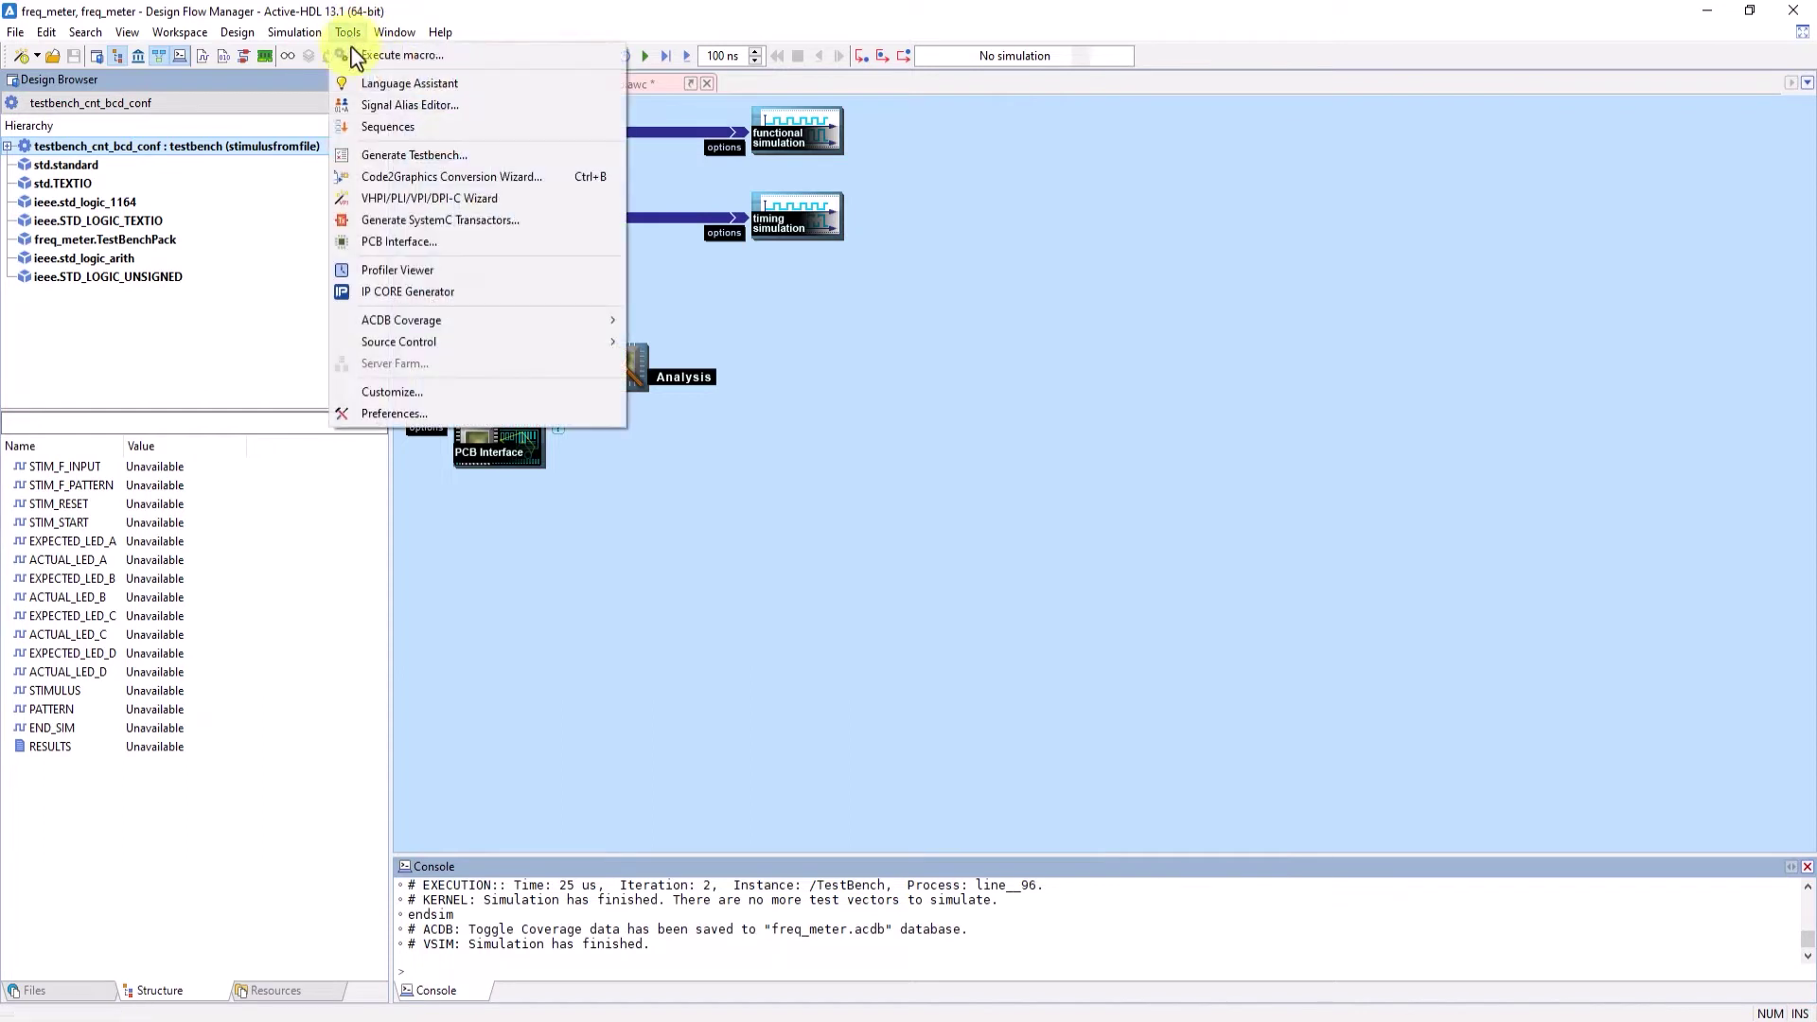
click(426, 410)
scroll(623, 383, up, 2)
click(602, 333)
click(515, 440)
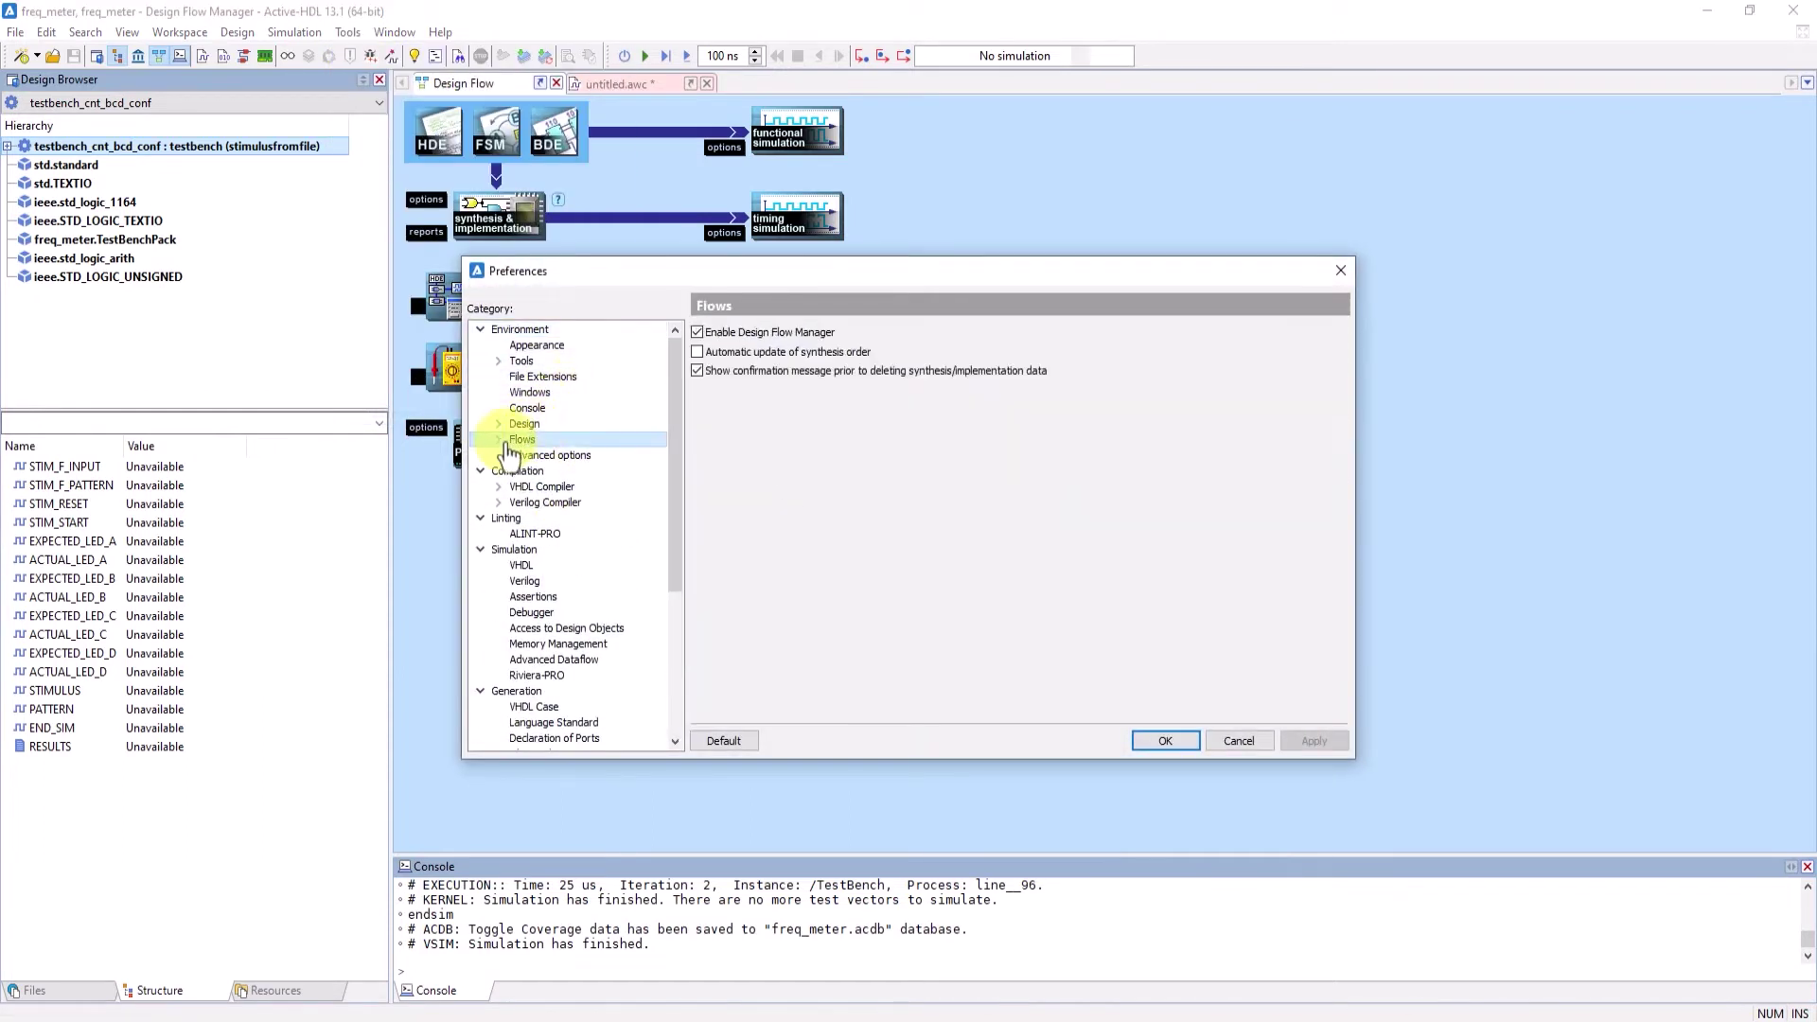
click(499, 439)
click(565, 456)
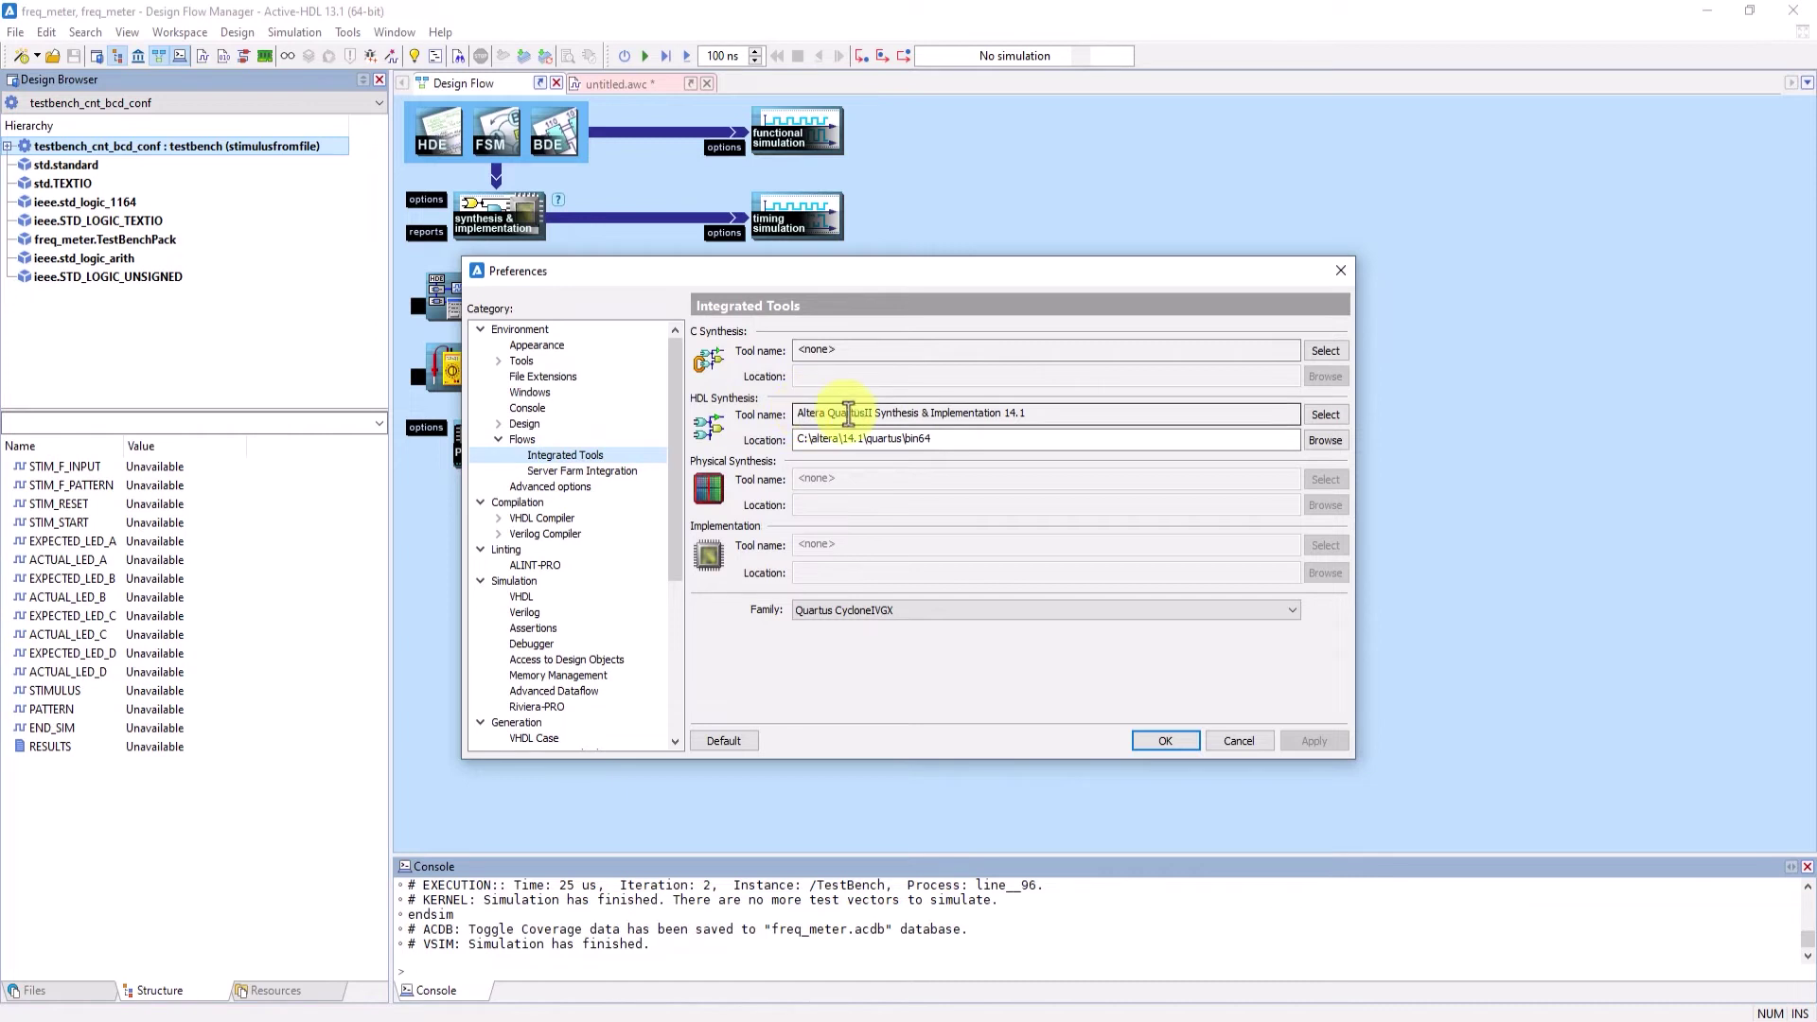
click(1026, 438)
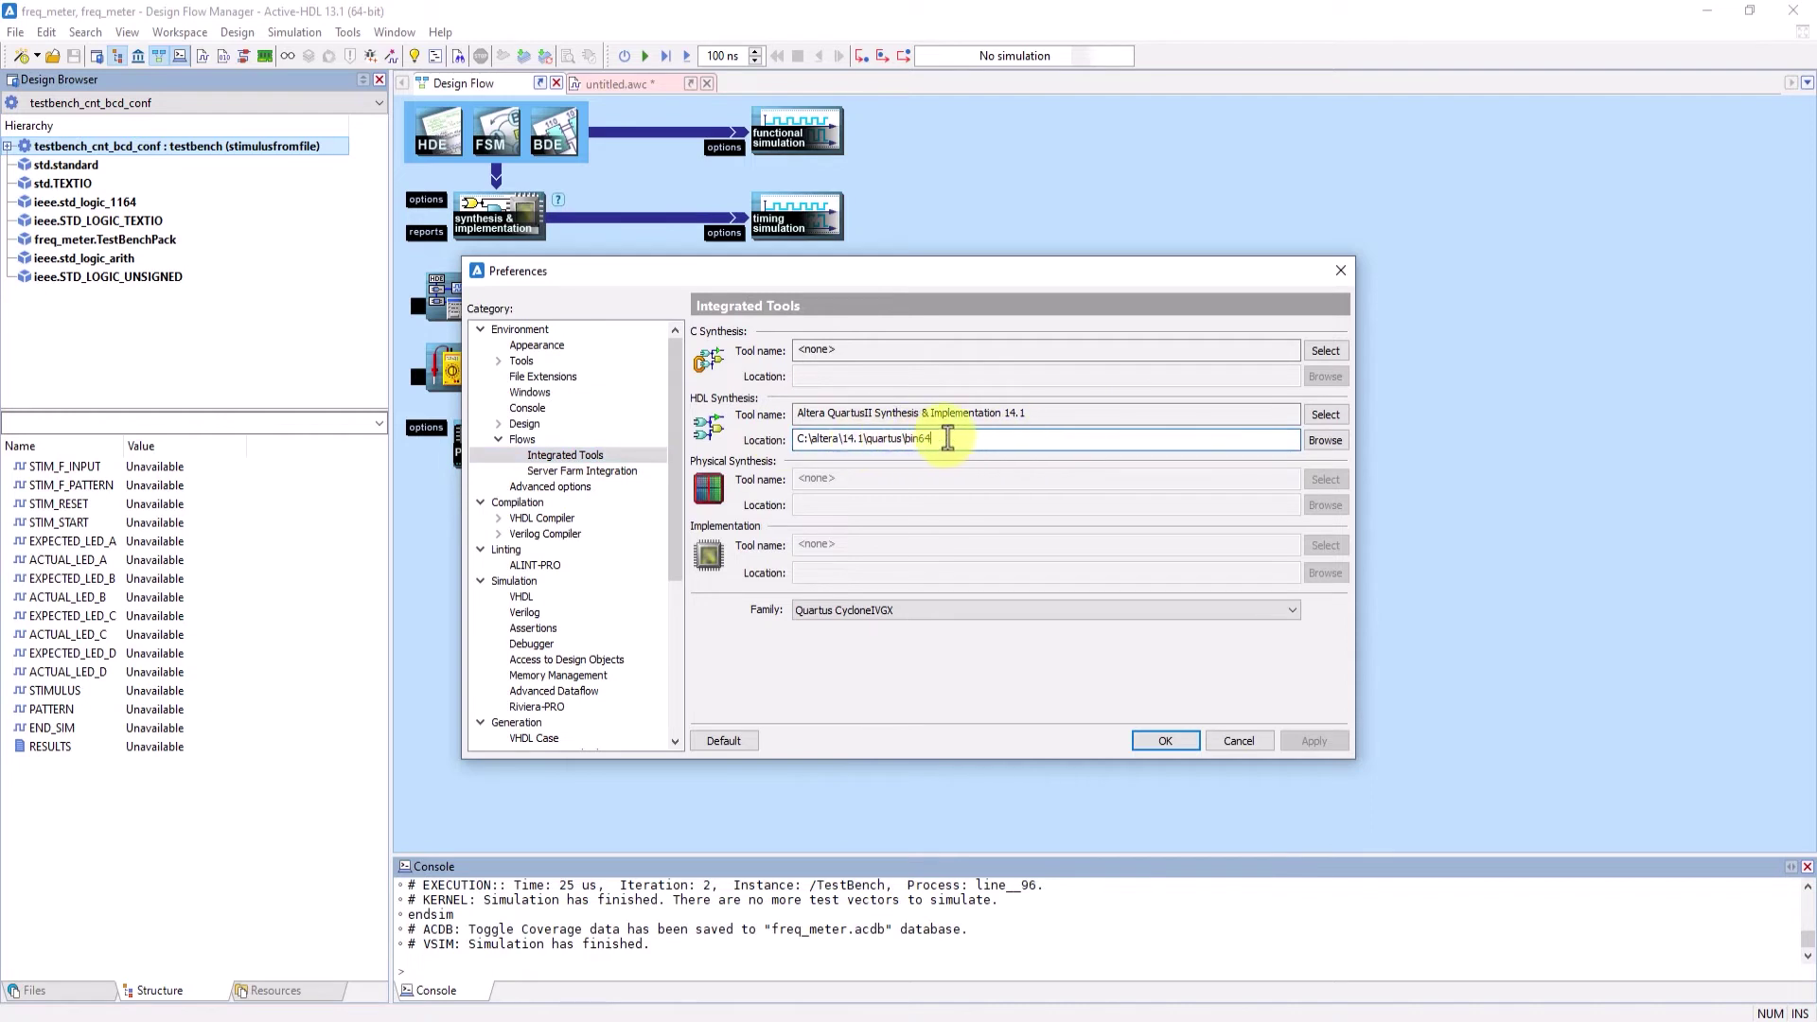
double_click(945, 438)
click(988, 438)
Set the tool to quartus_cmd in C:\altera\14.1\quartus\bin64 and save the preferences
click(1315, 447)
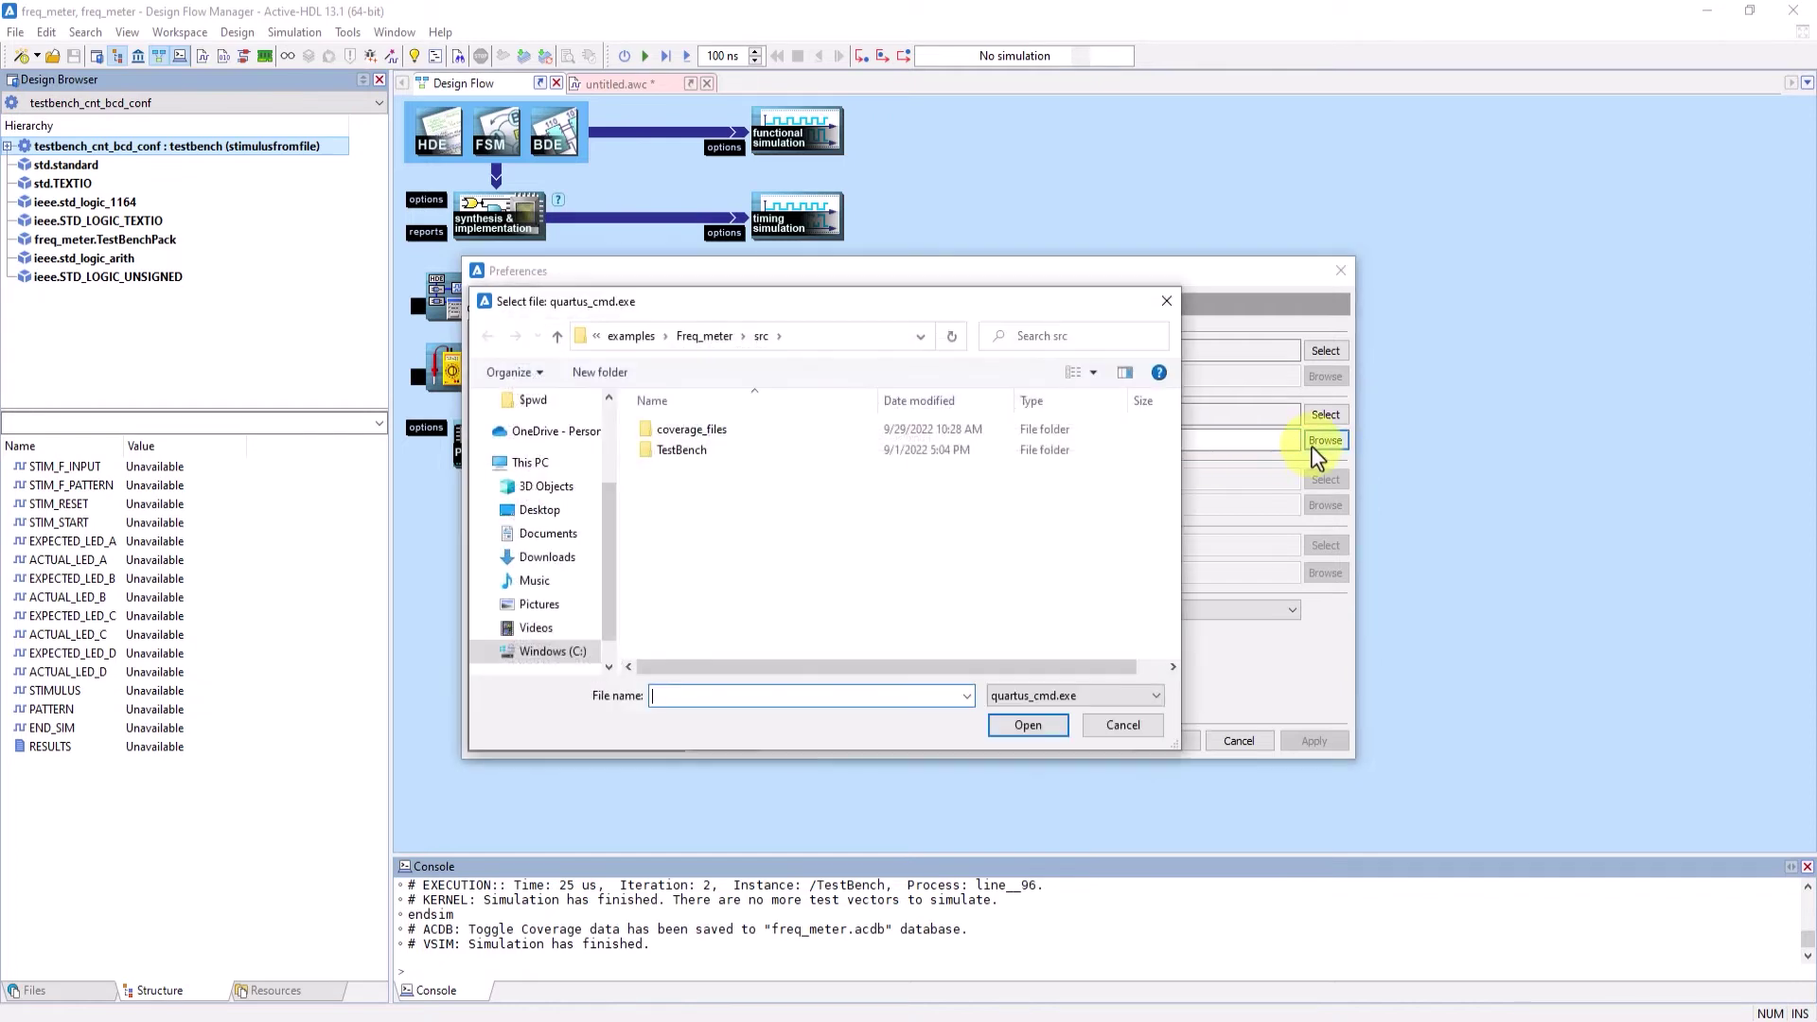
click(572, 651)
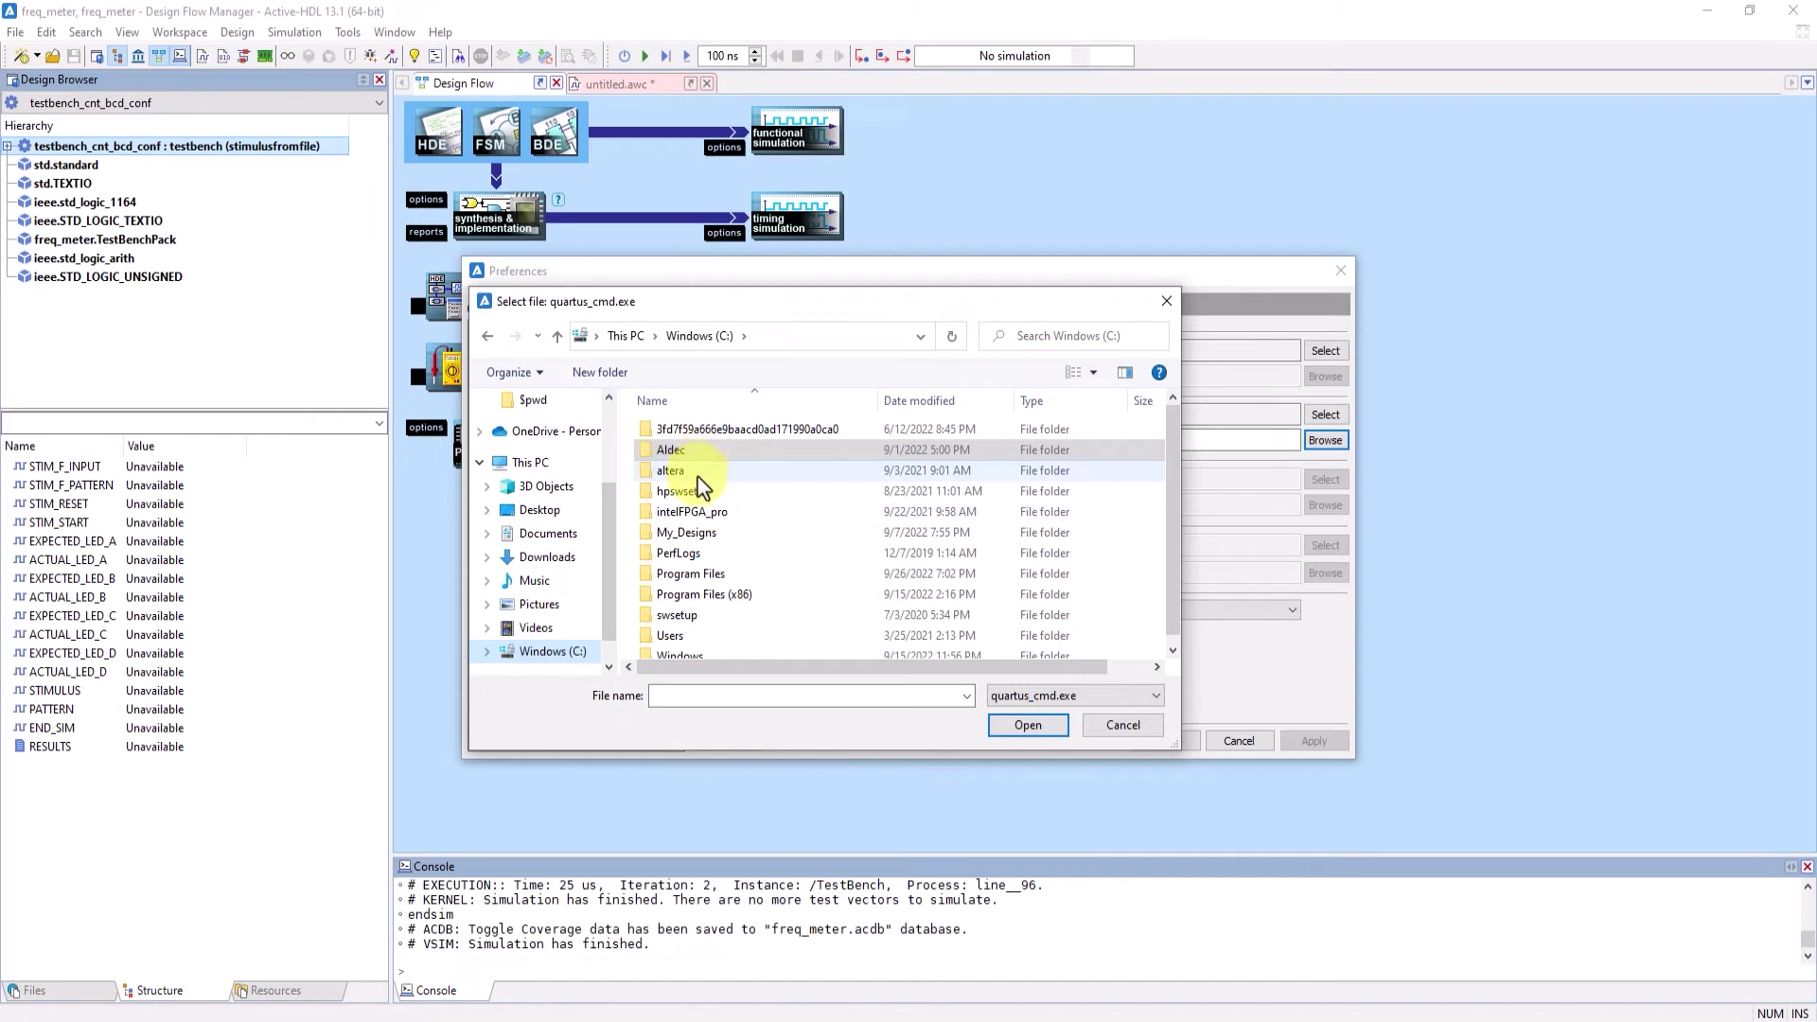
double_click(700, 471)
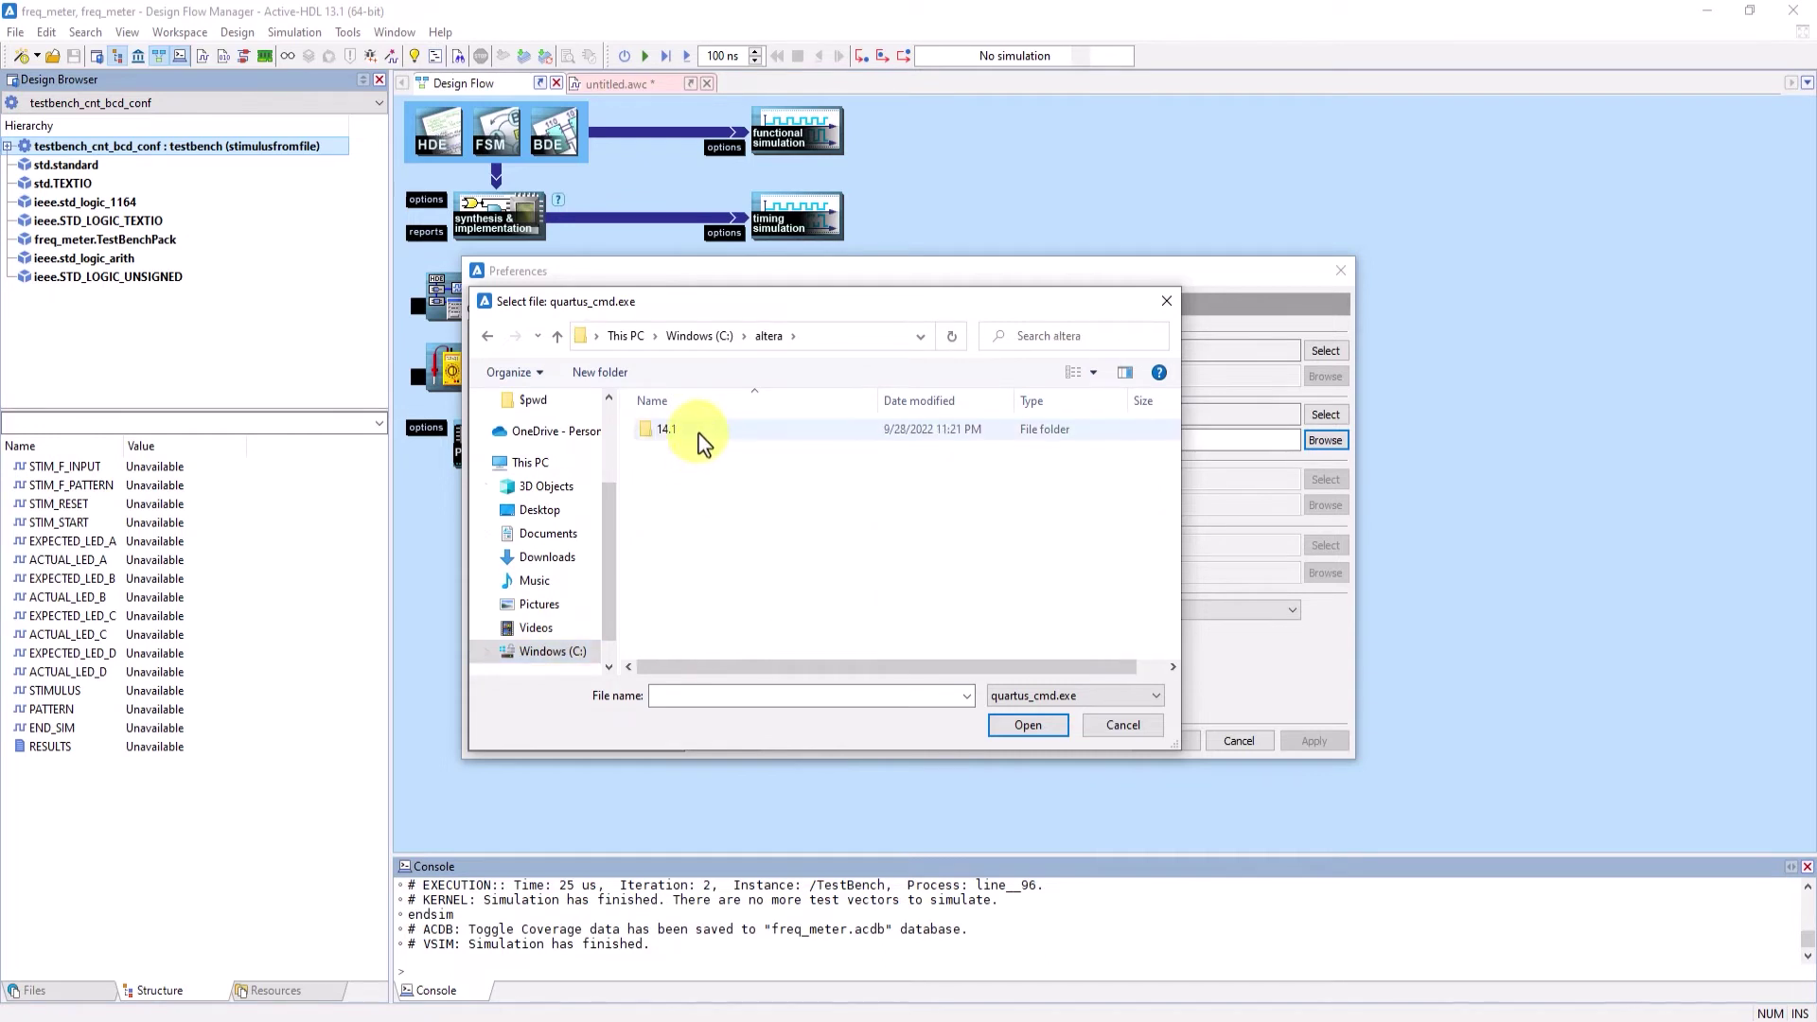
double_click(700, 438)
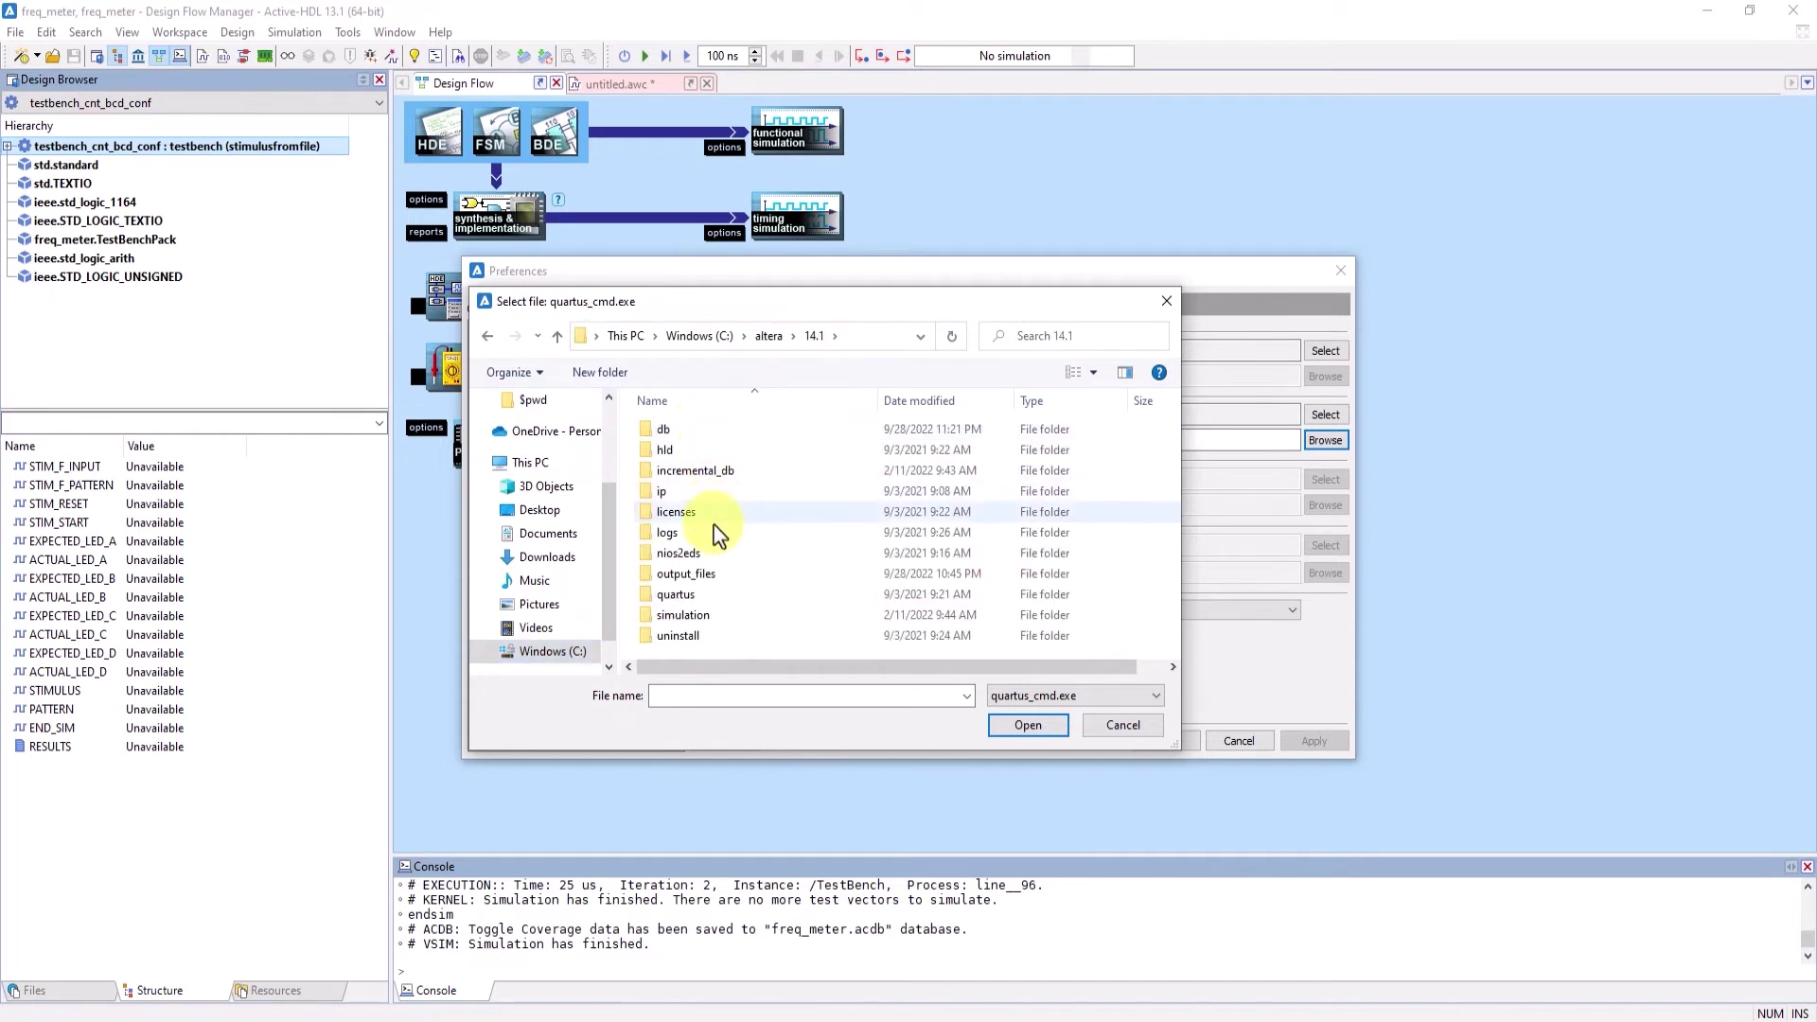
double_click(696, 596)
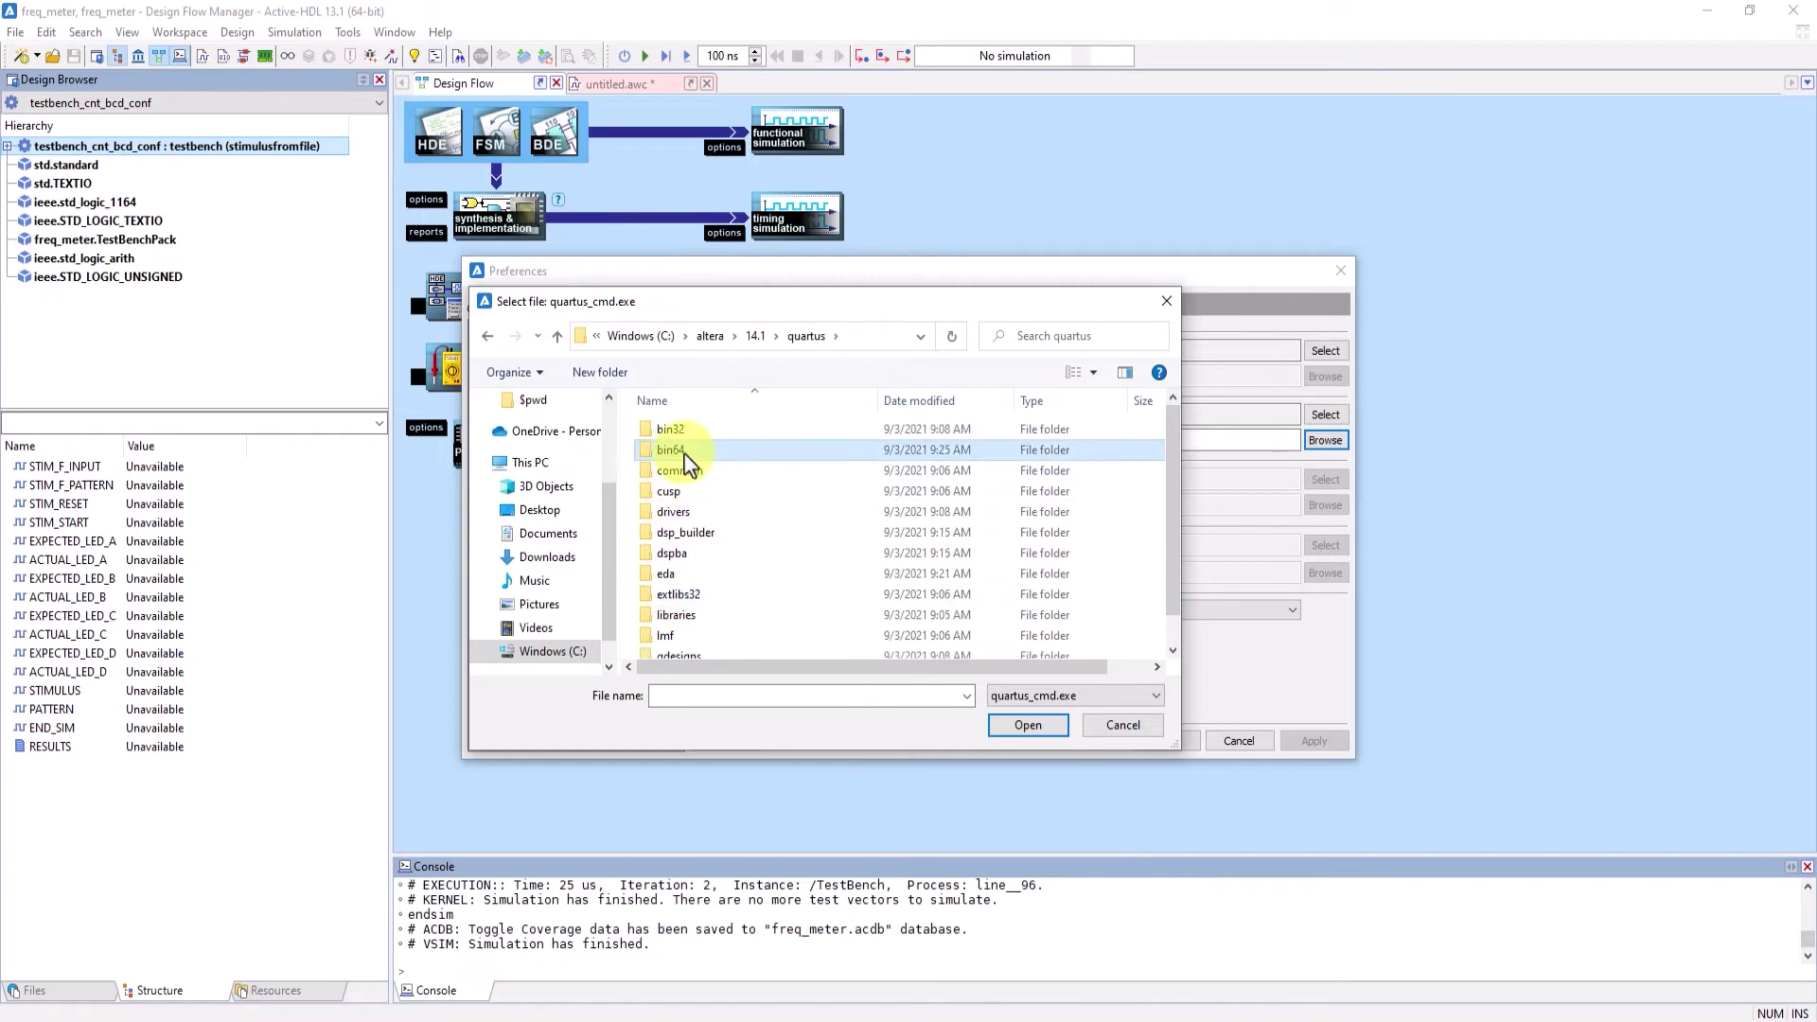
double_click(683, 451)
click(689, 636)
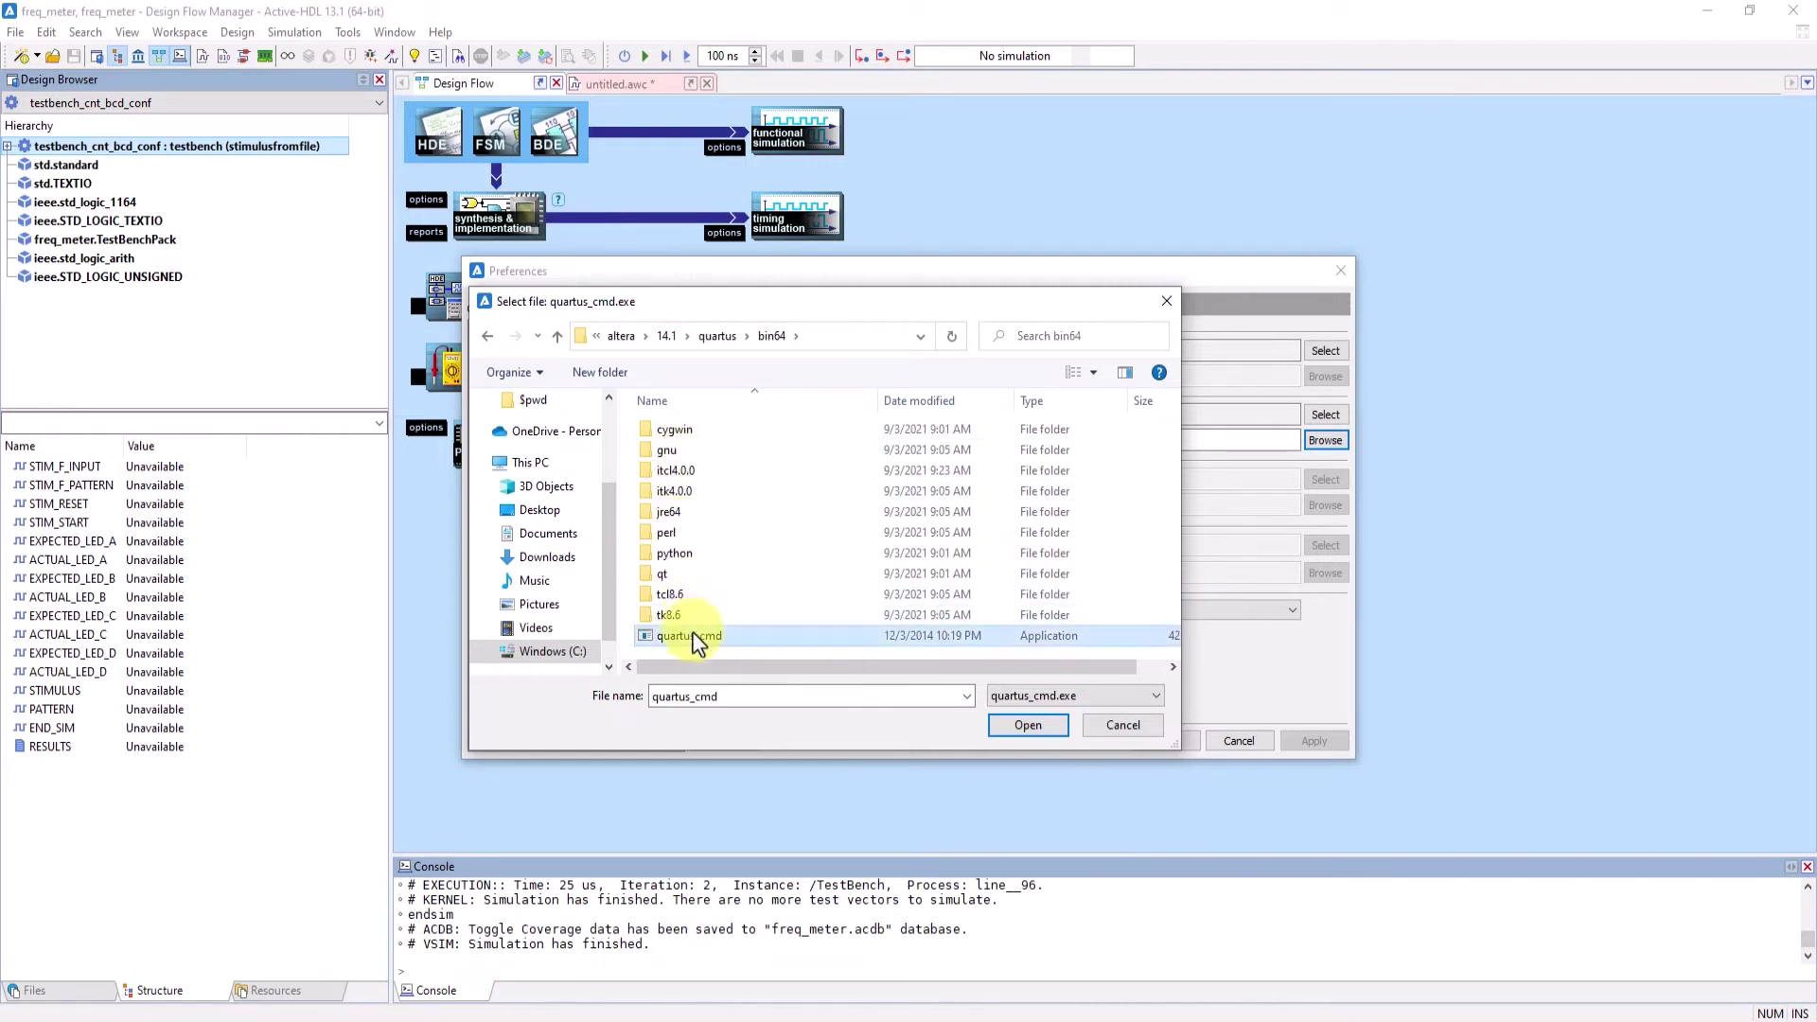
click(1040, 734)
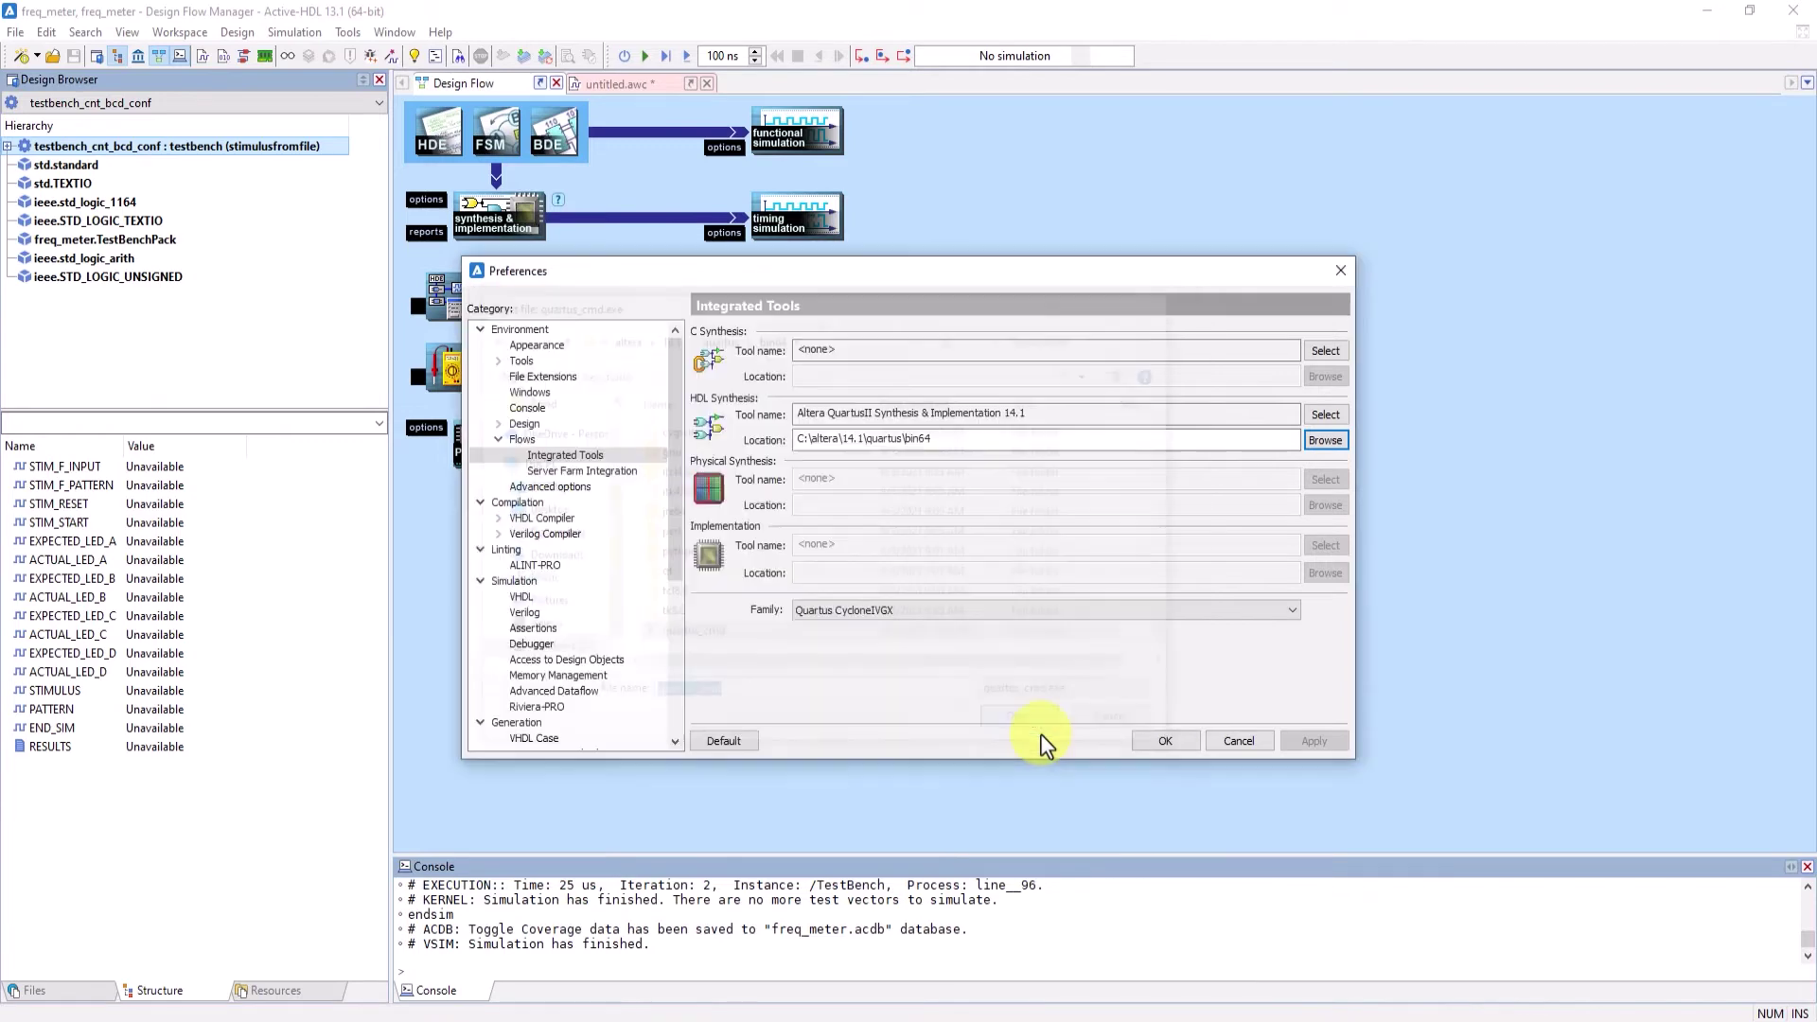
click(1151, 738)
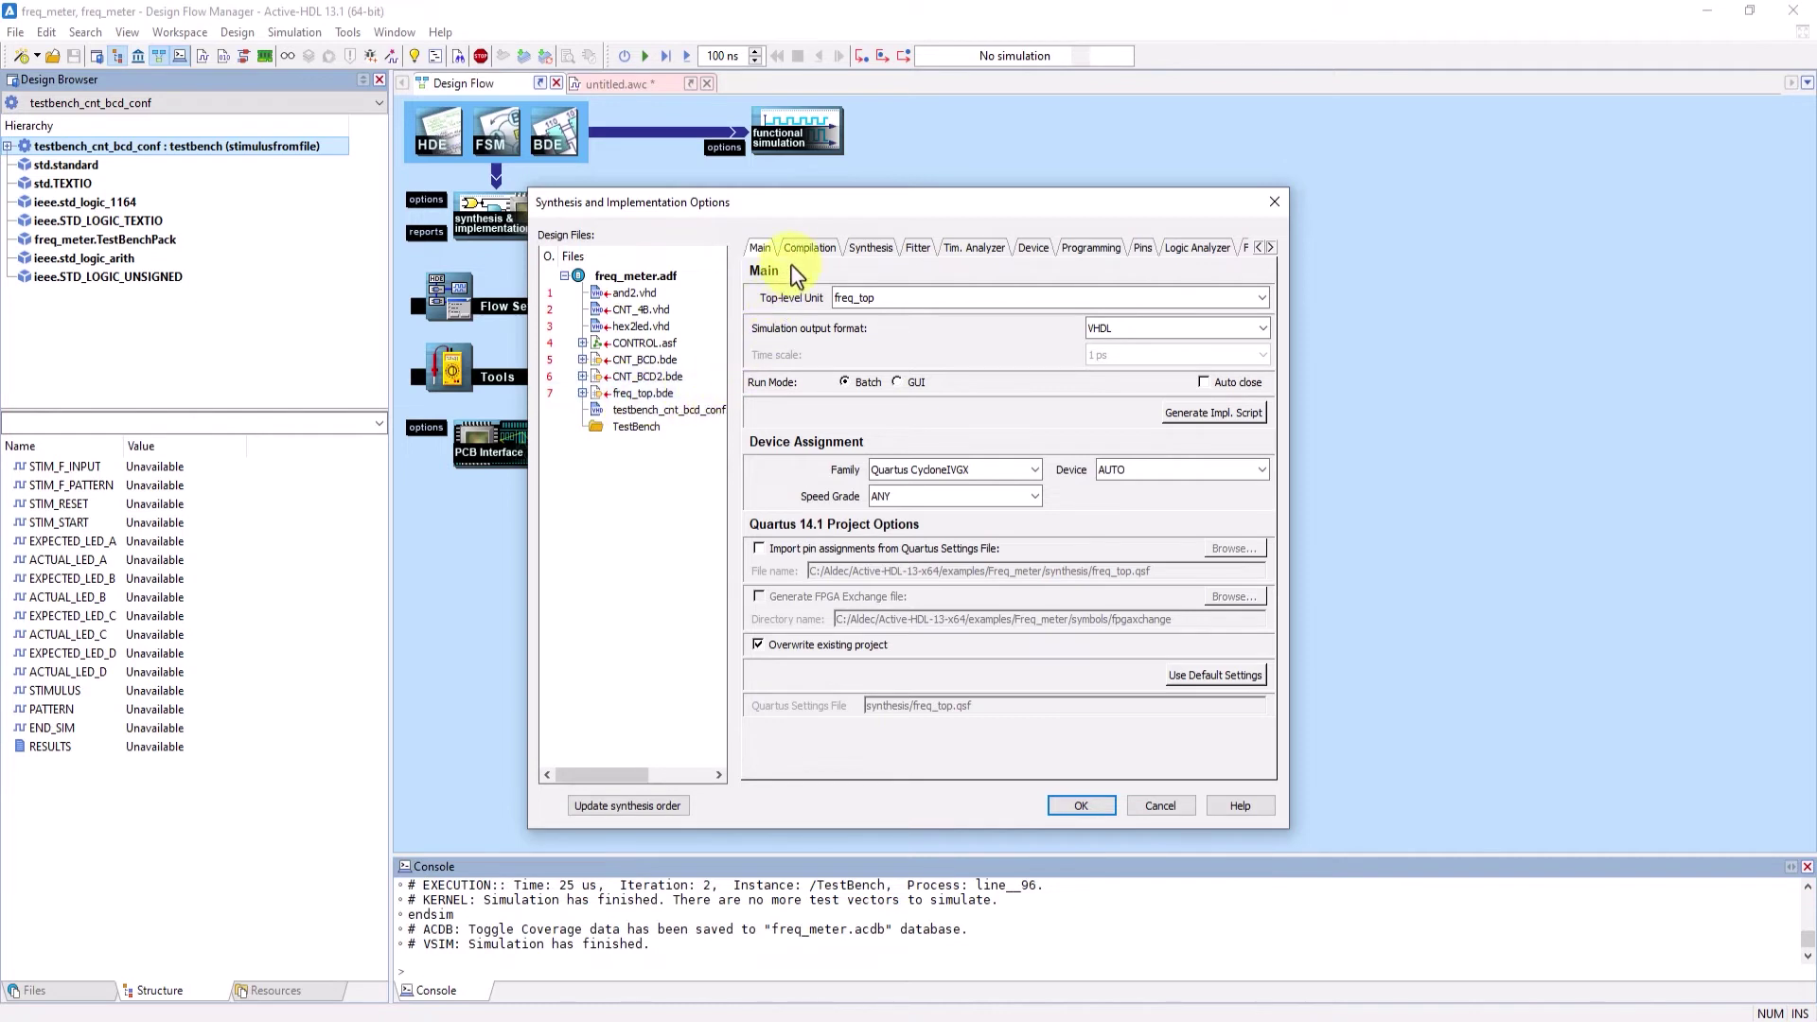
Keep freq_top as top-level unit and review the Compilation through Pin option tabs
click(1263, 297)
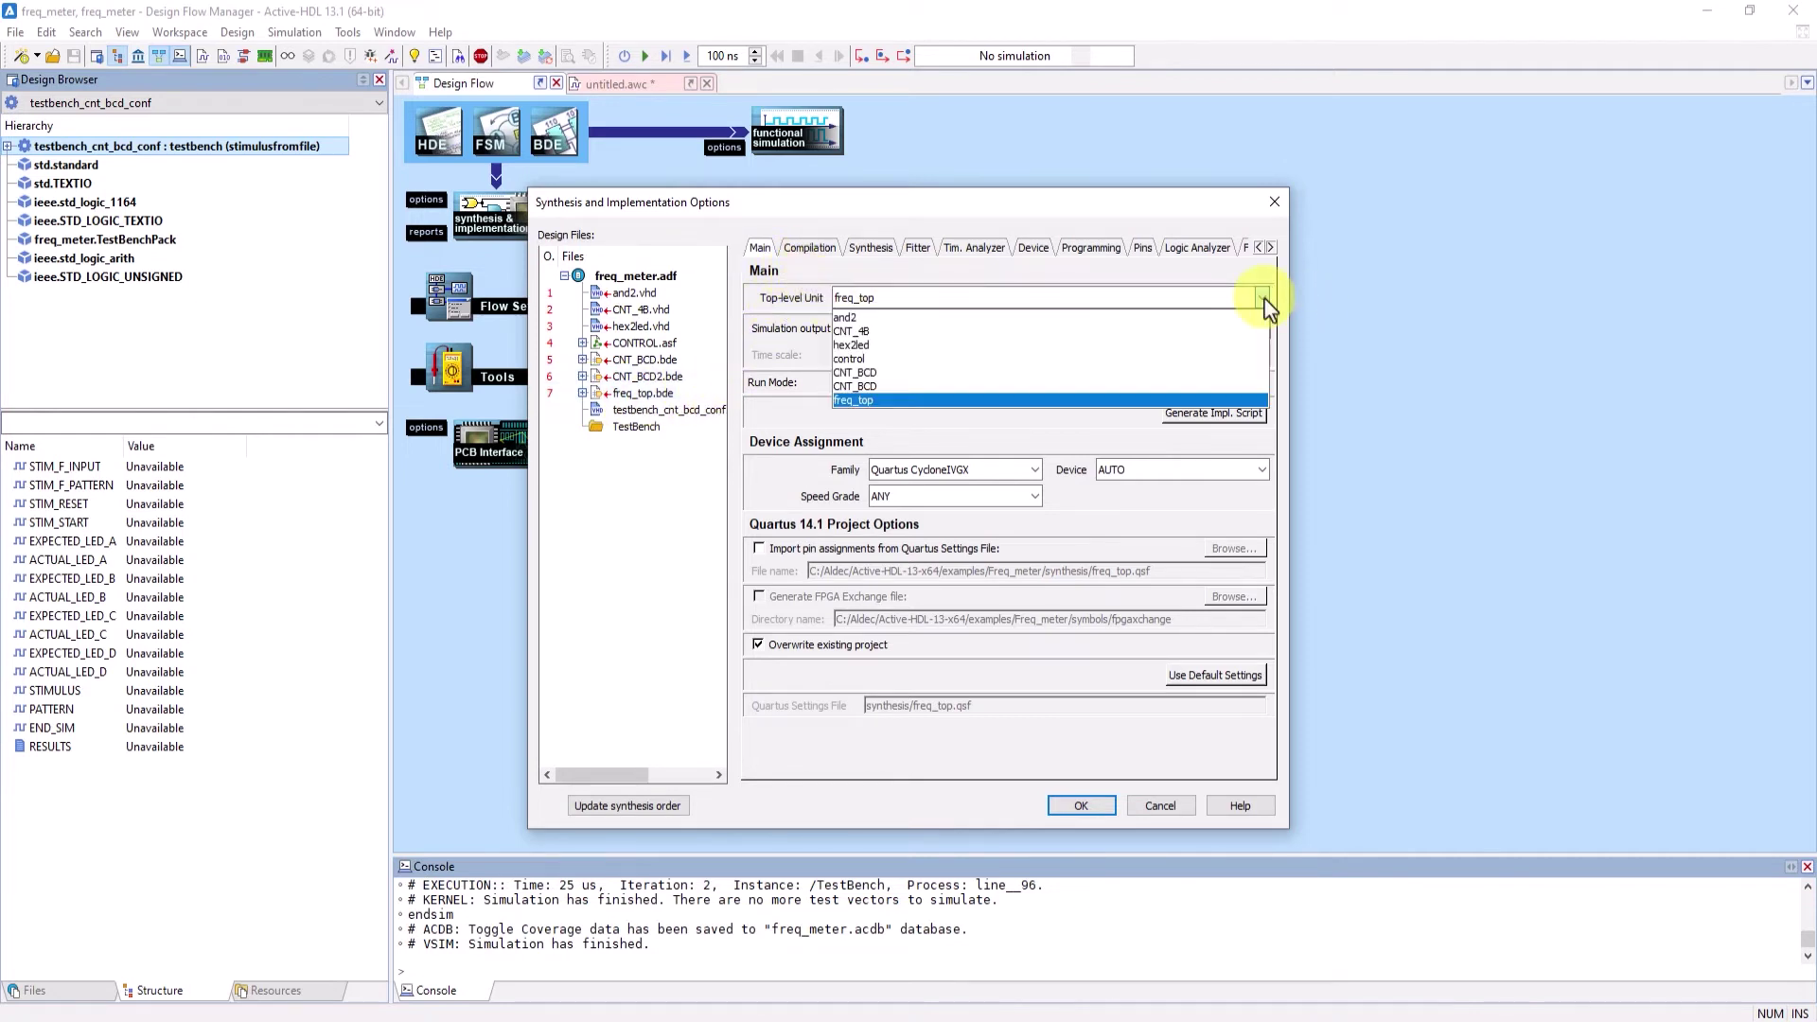
click(907, 399)
click(947, 301)
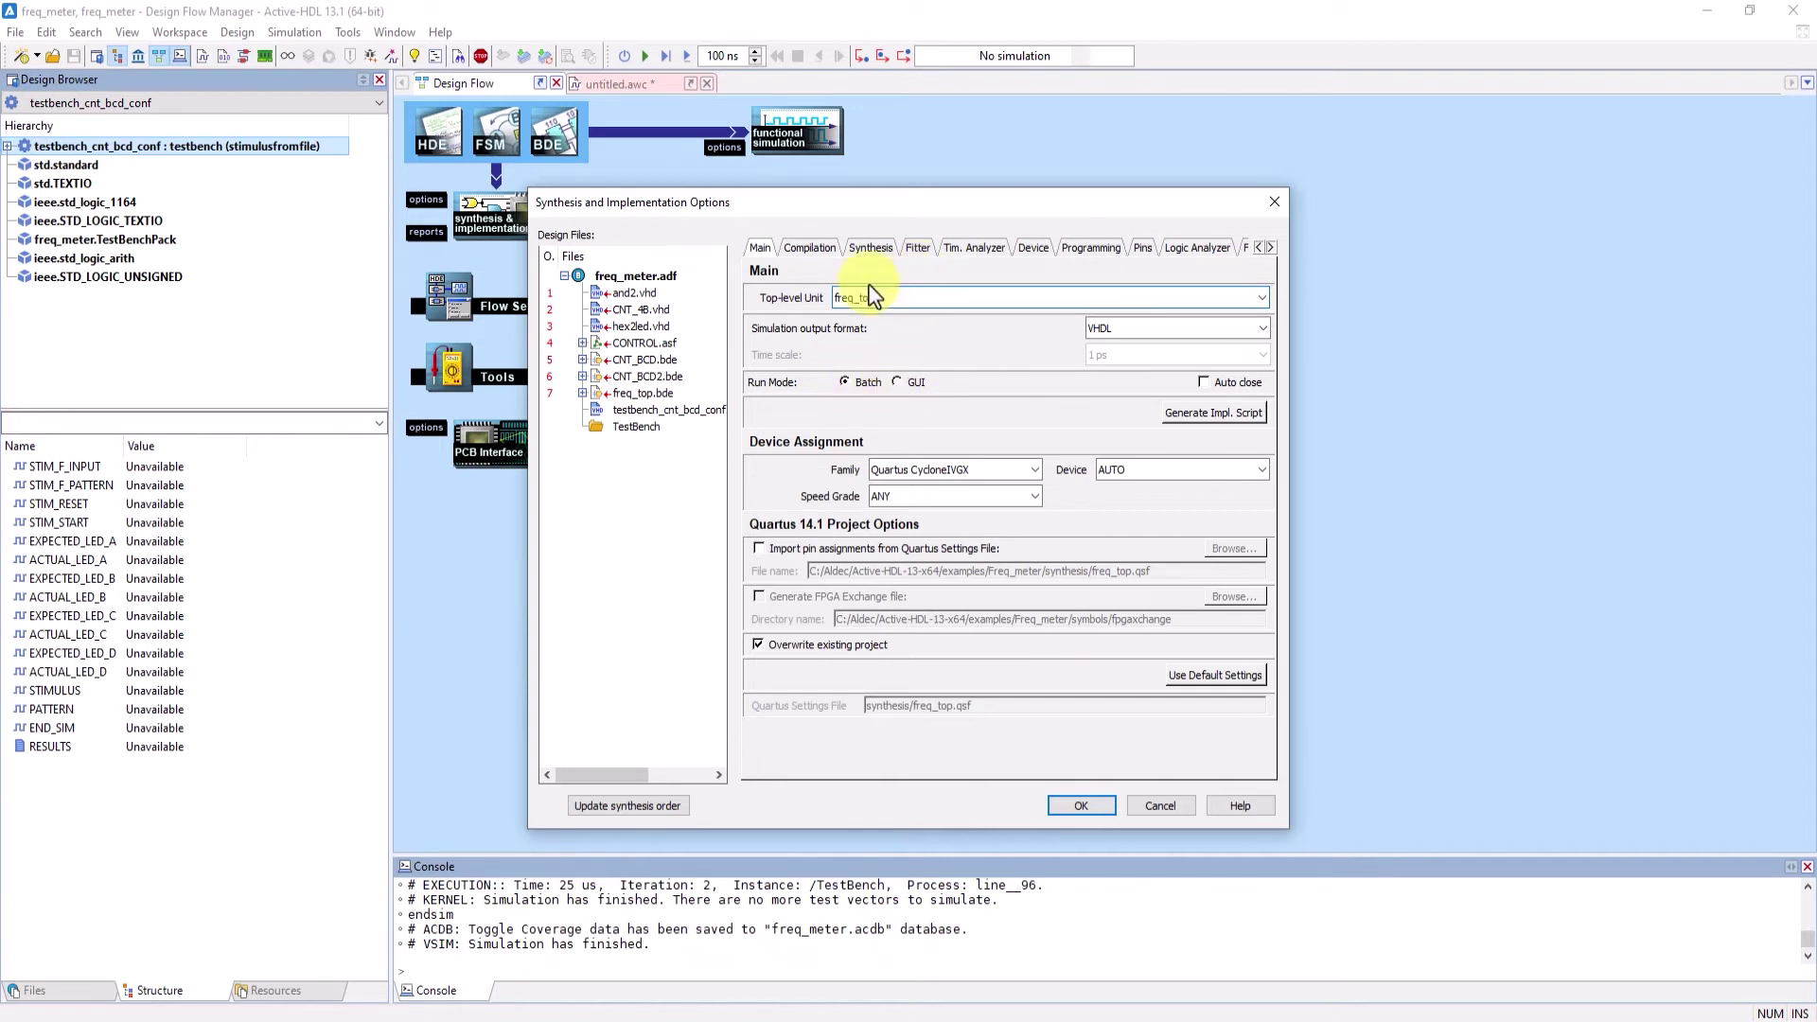
click(809, 248)
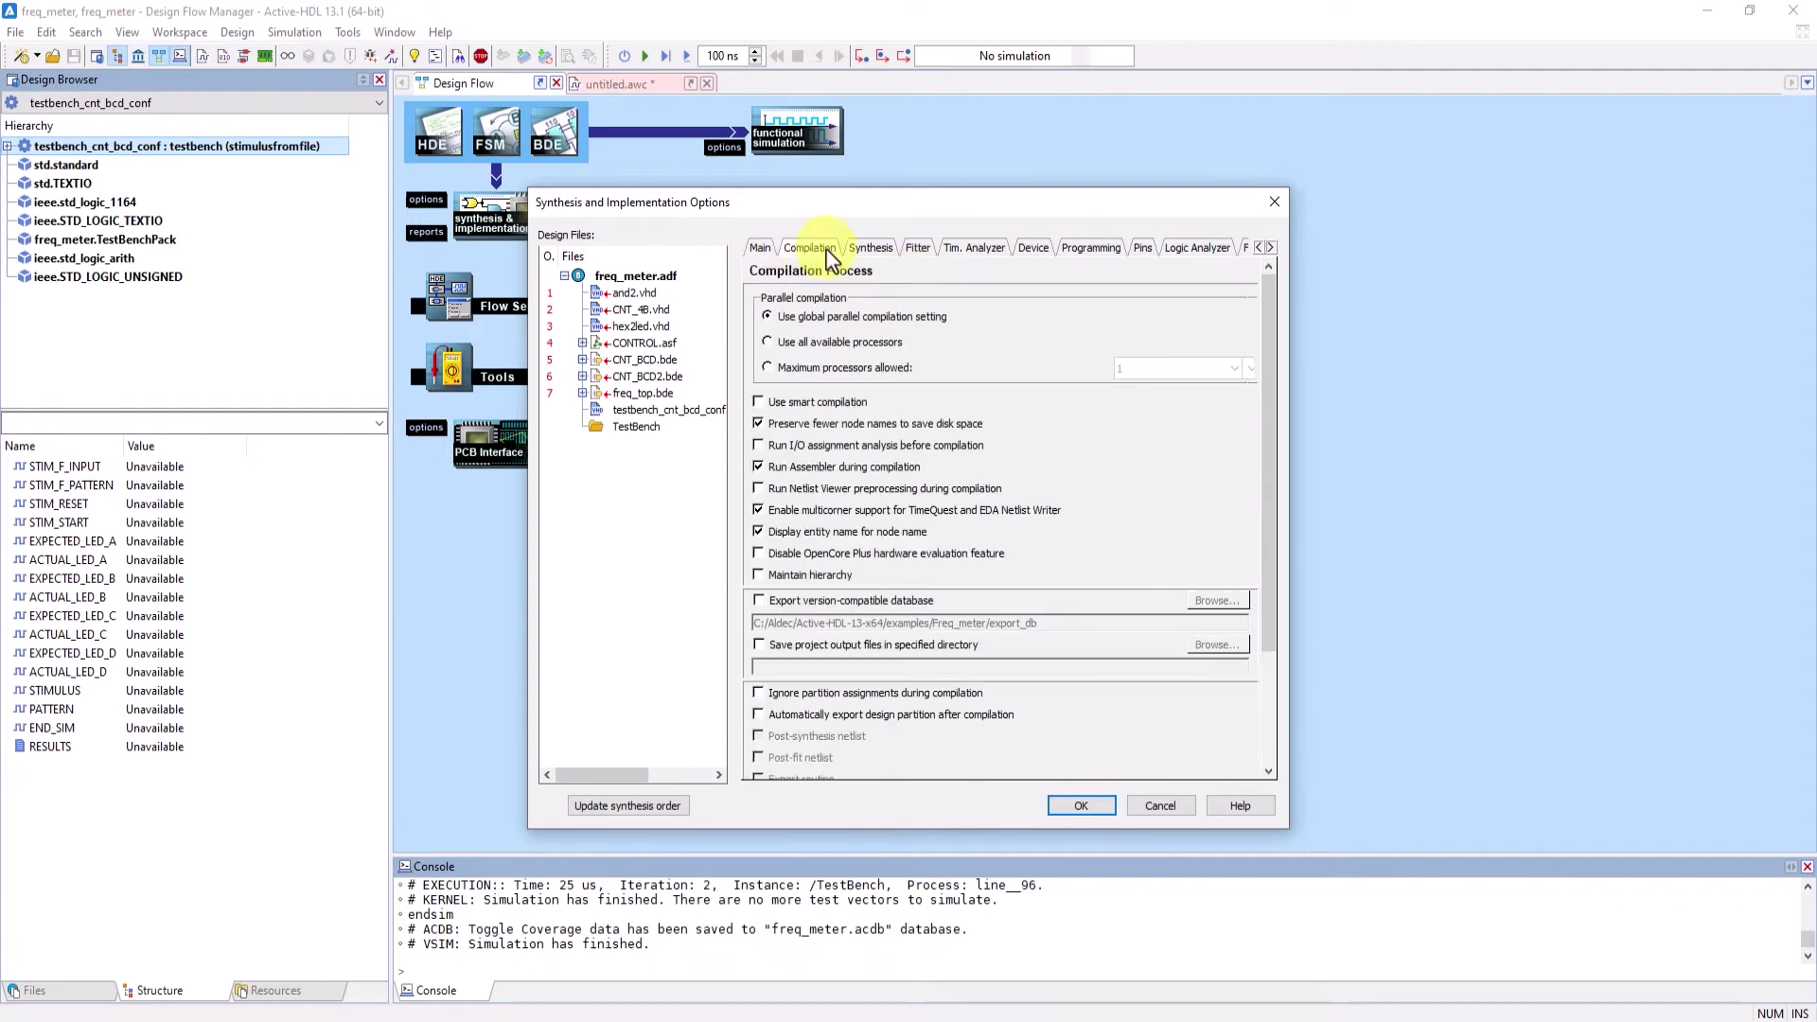
click(855, 250)
click(916, 249)
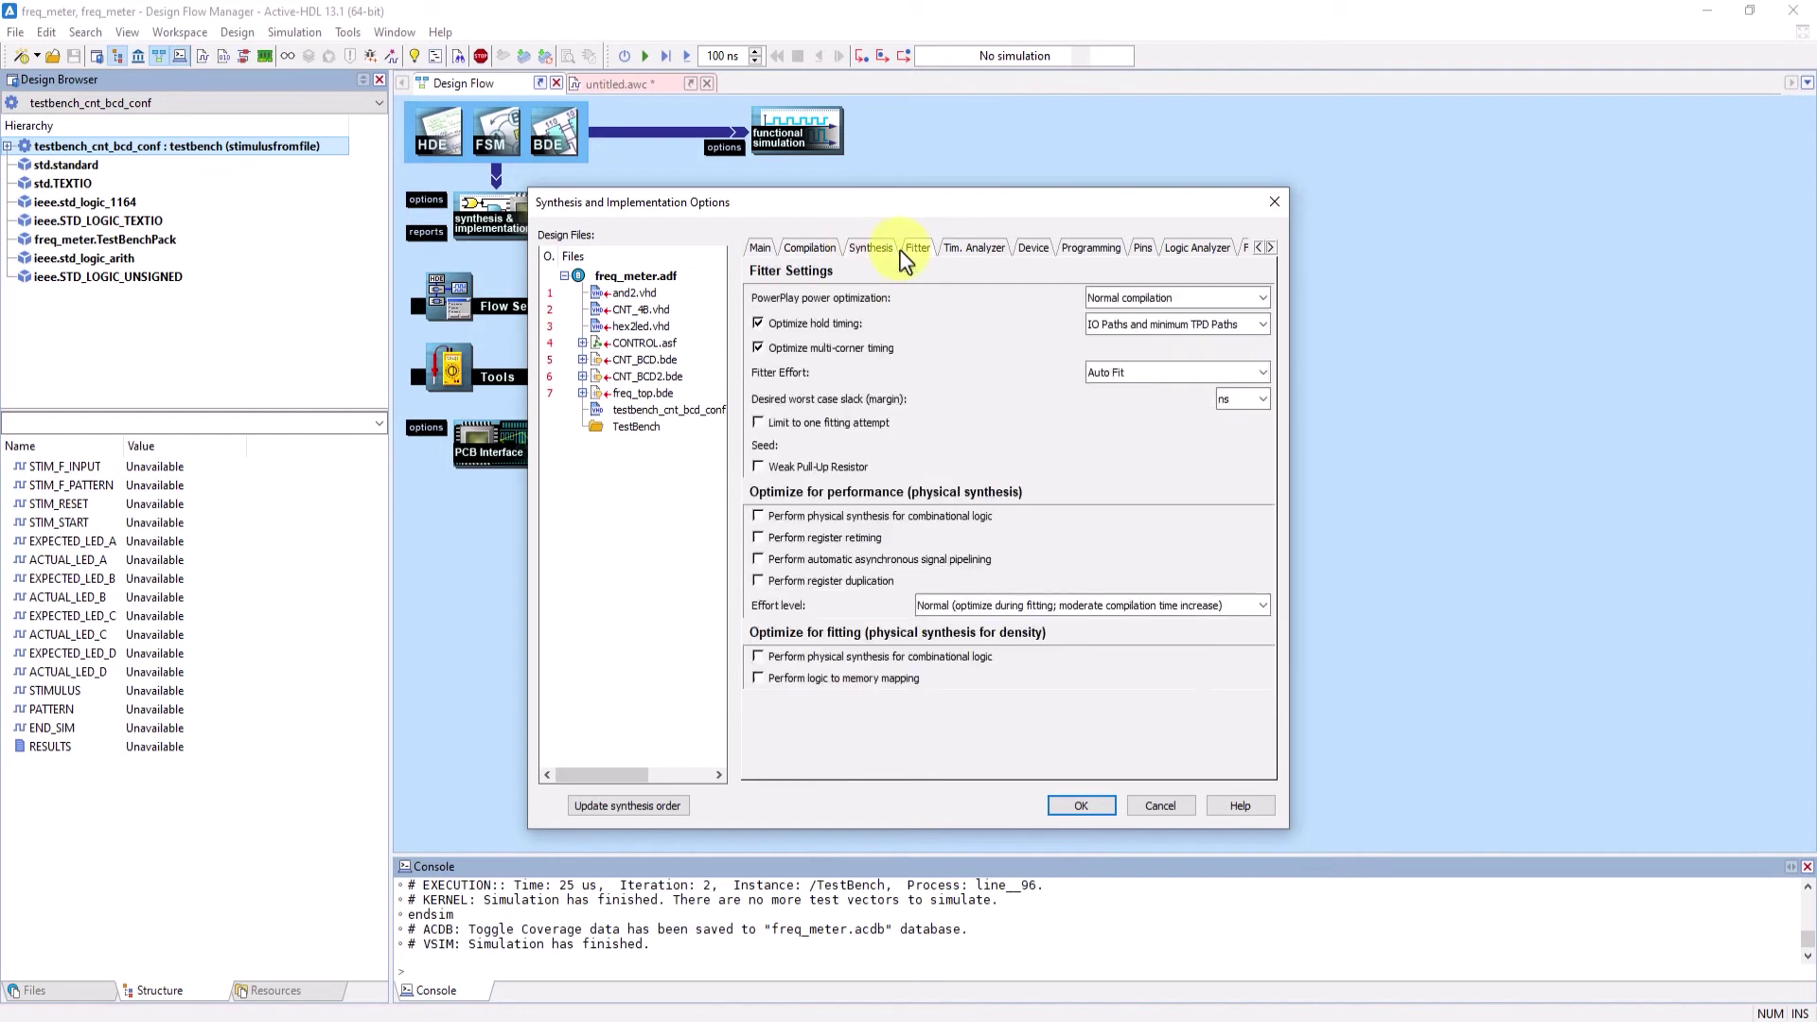
click(1003, 250)
click(1034, 248)
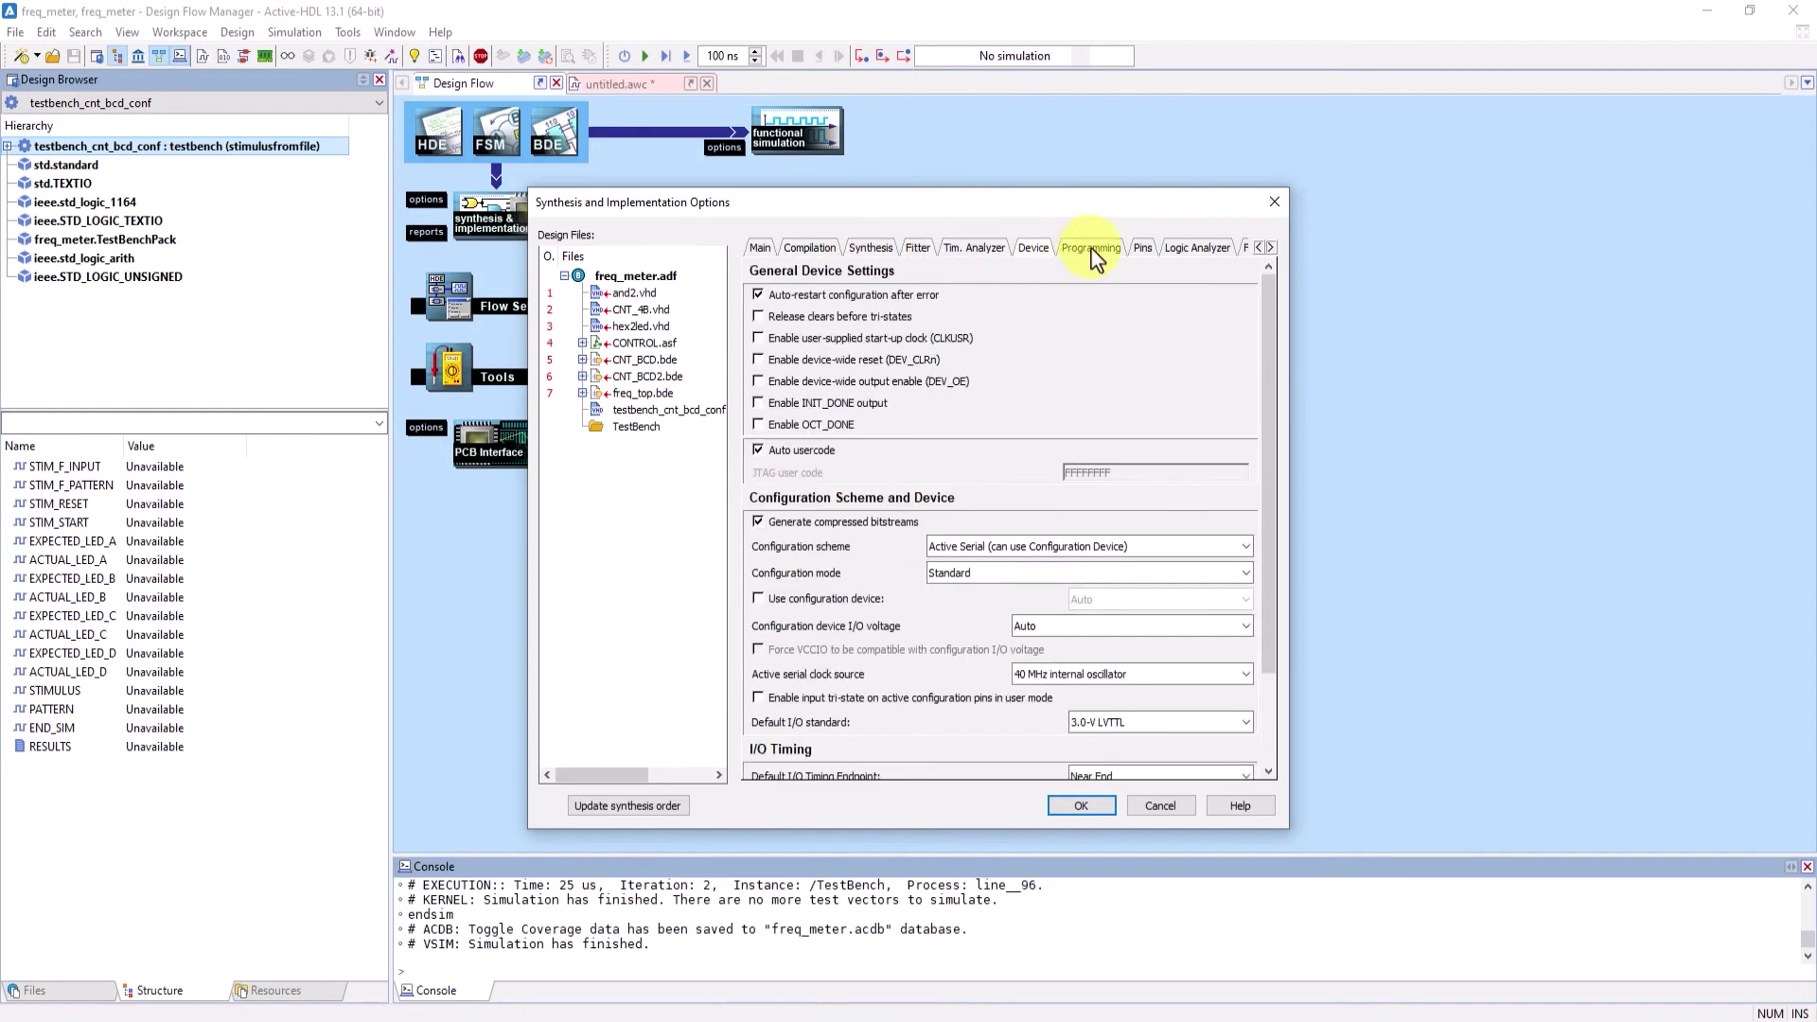
click(1090, 247)
click(1140, 250)
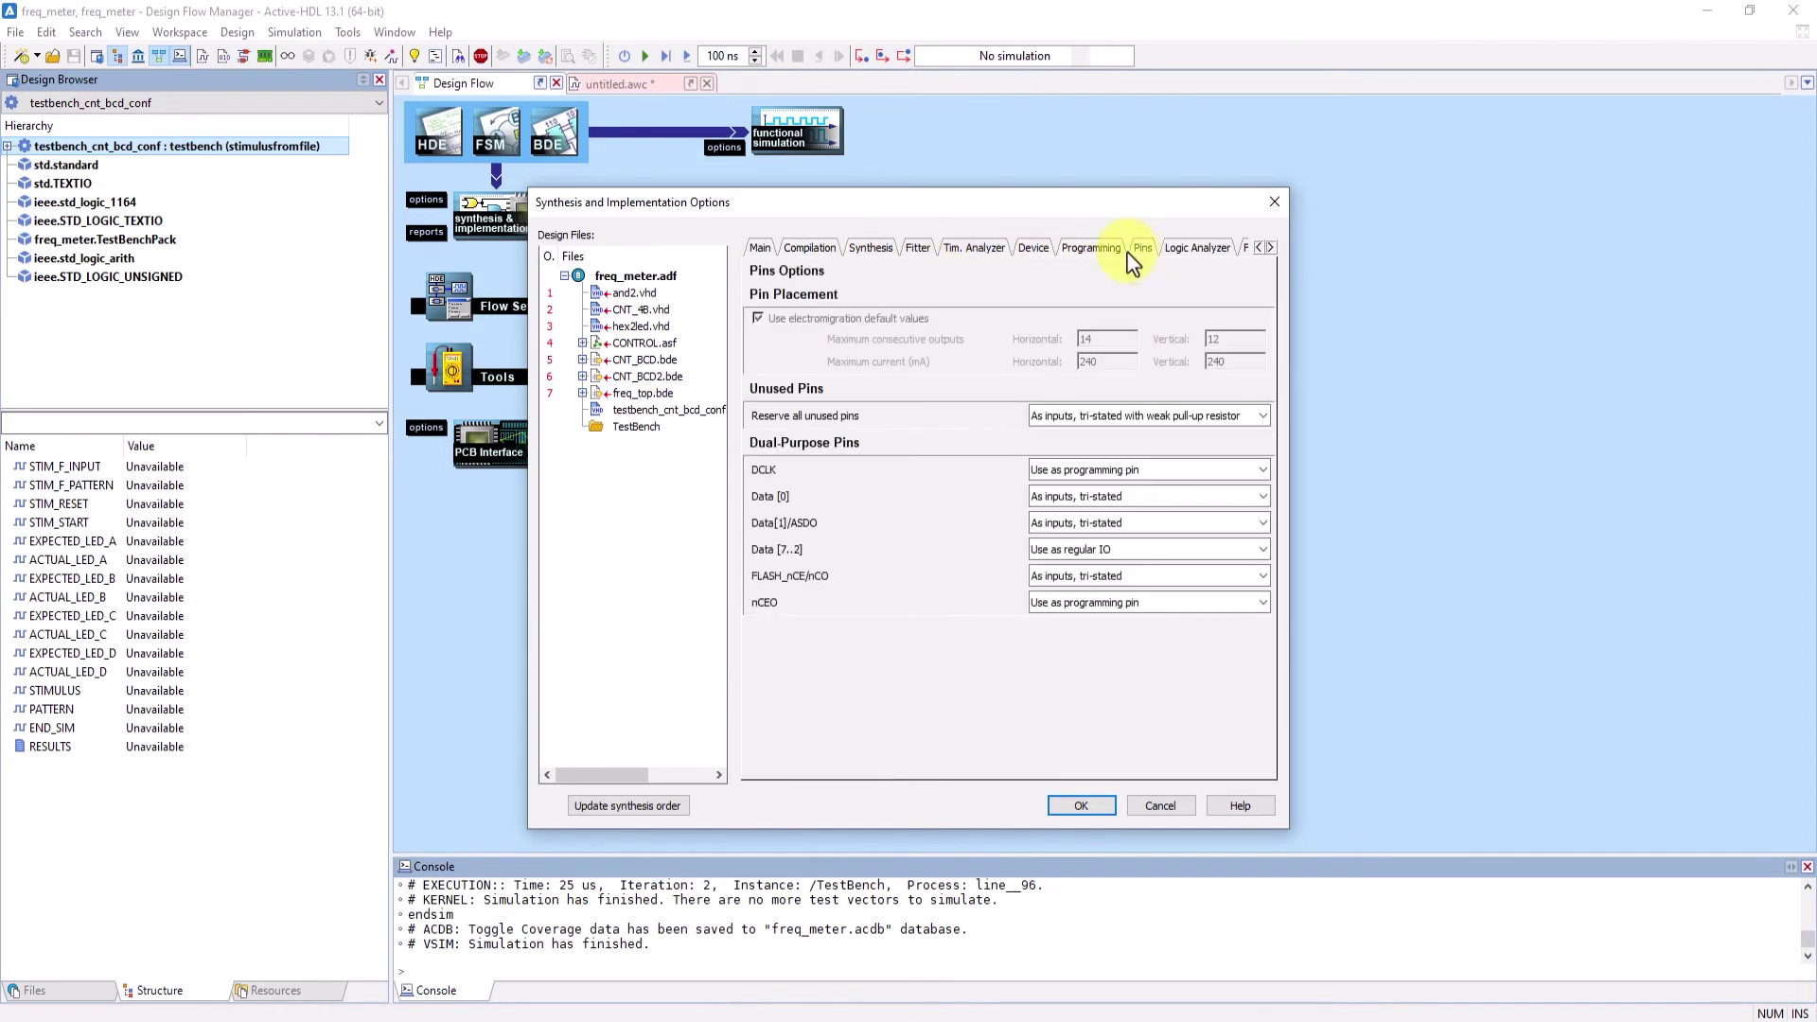
Enable Weak Pull-Up Resistor on the Fitter tab and apply the synthesis settings
click(918, 251)
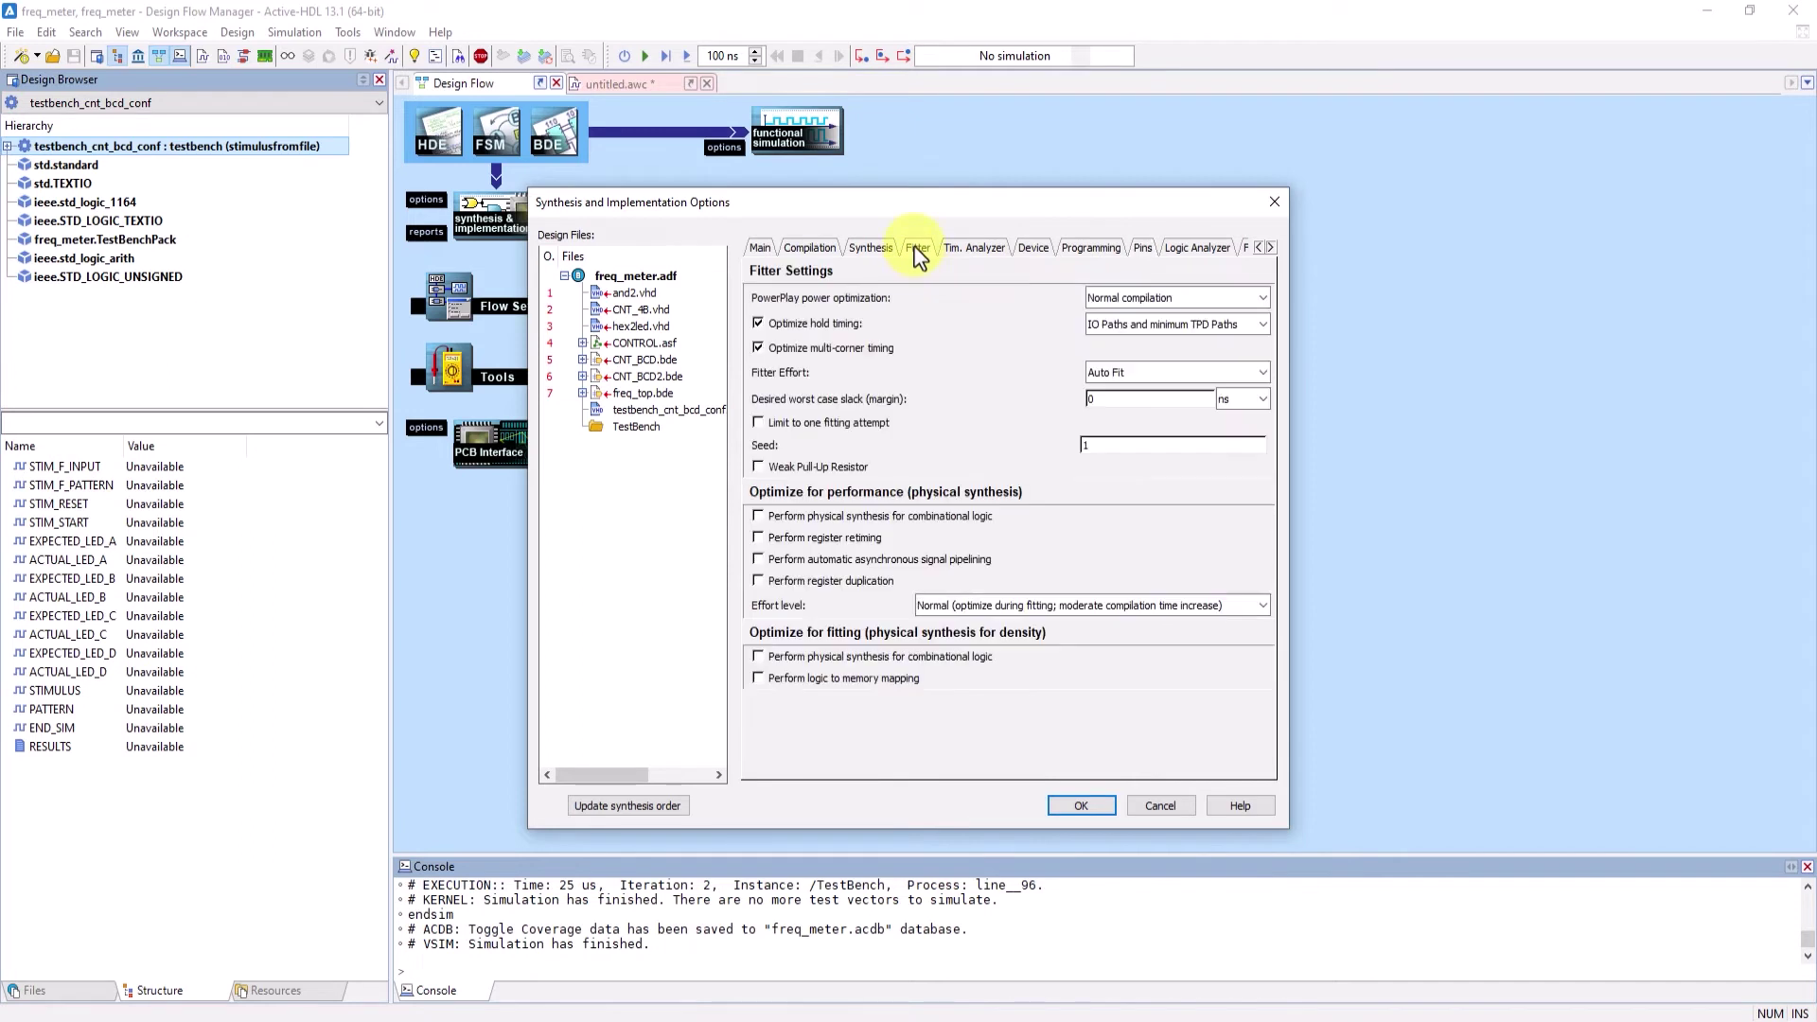
click(758, 467)
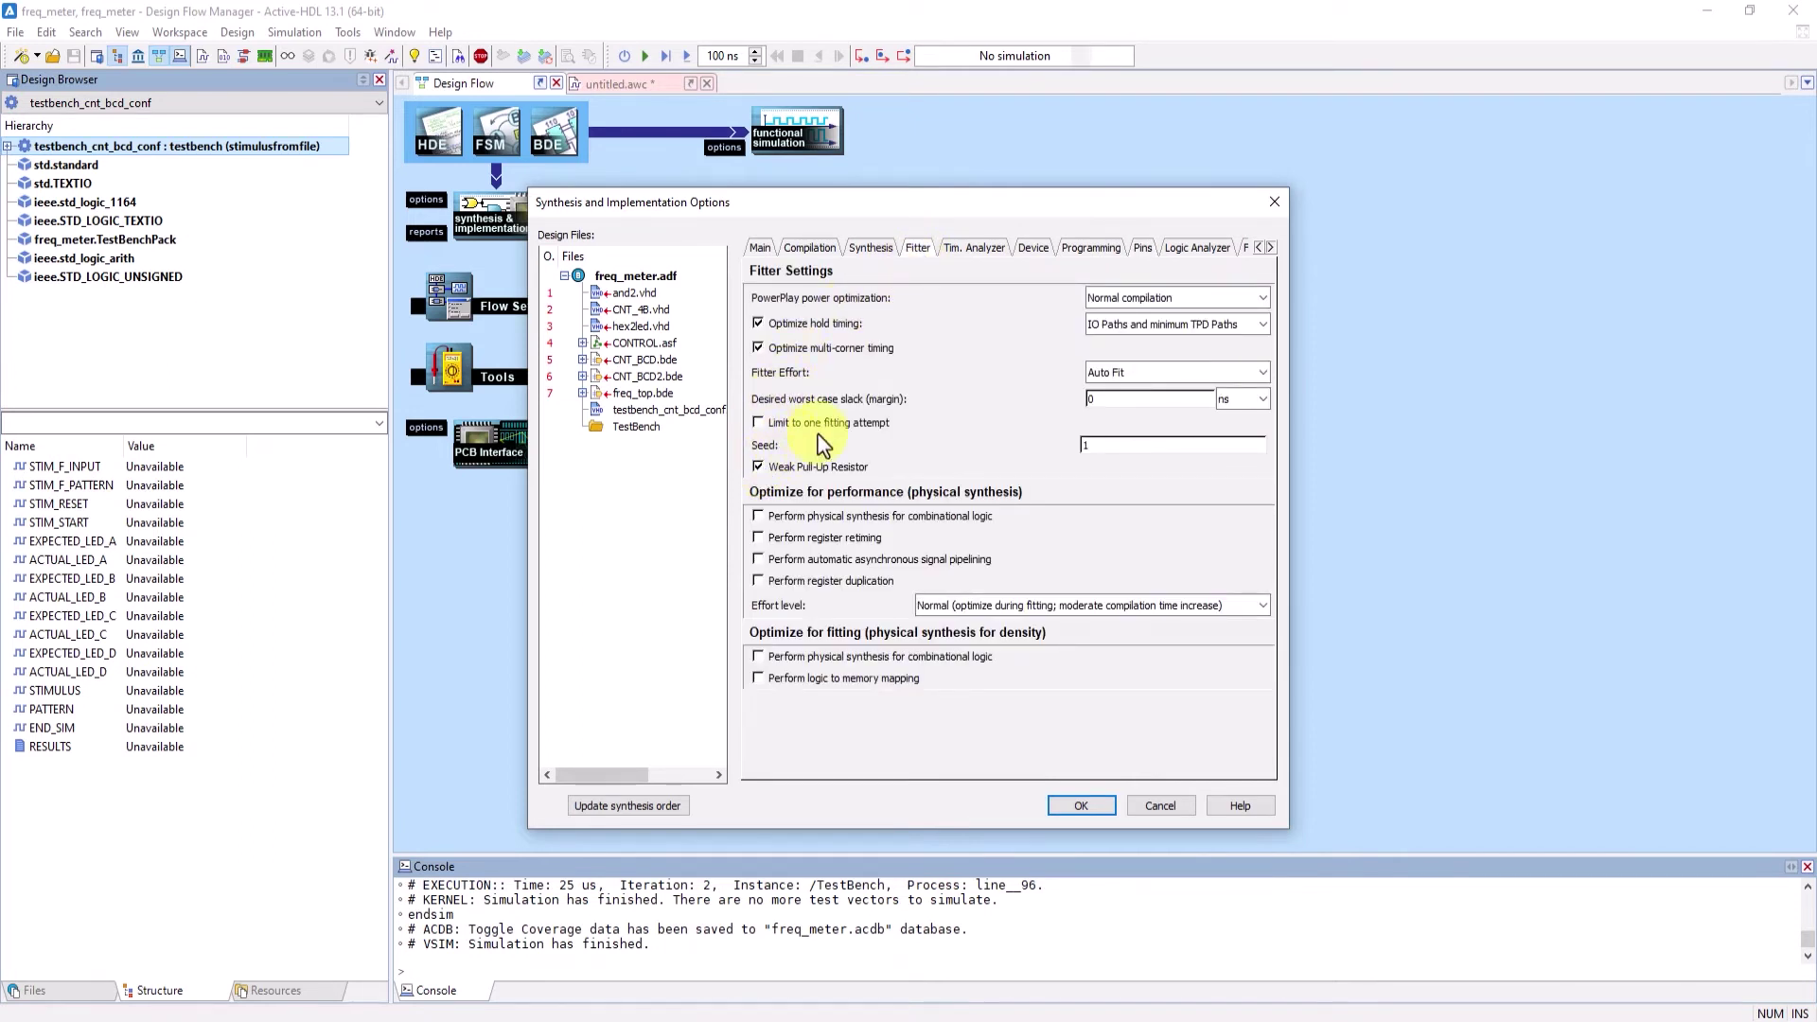
click(872, 248)
click(819, 250)
click(762, 250)
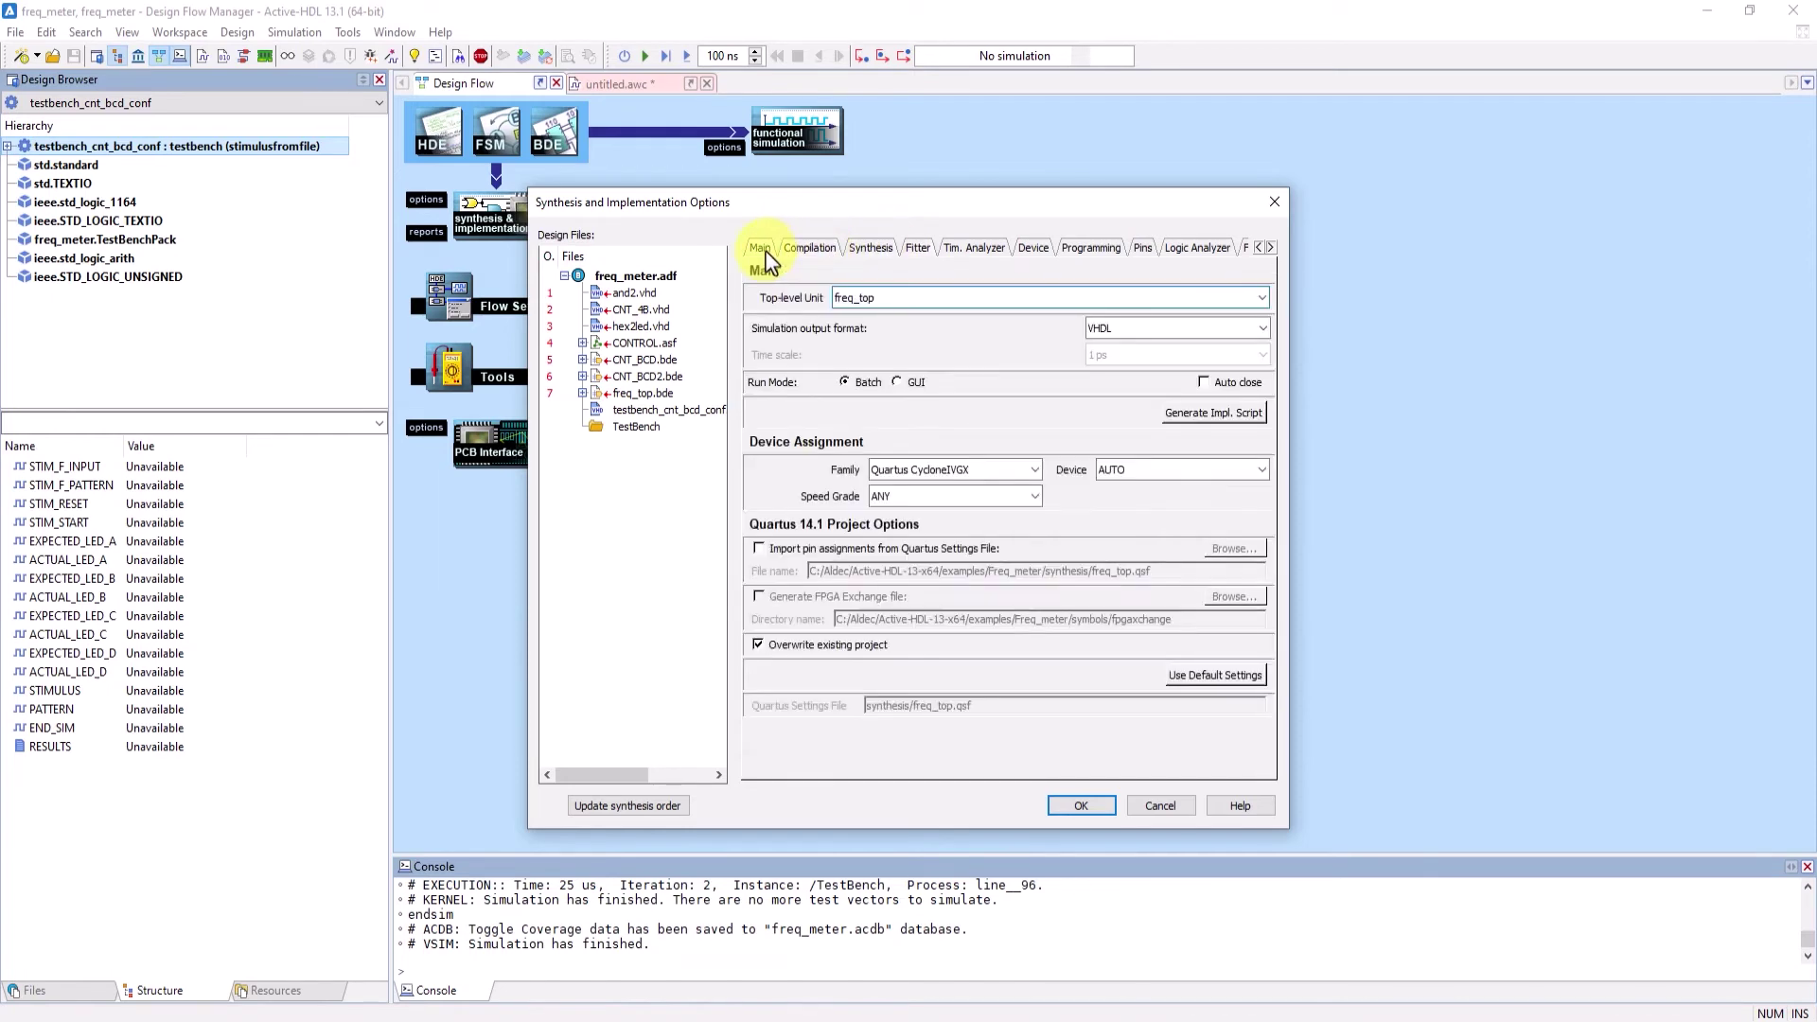
click(1067, 810)
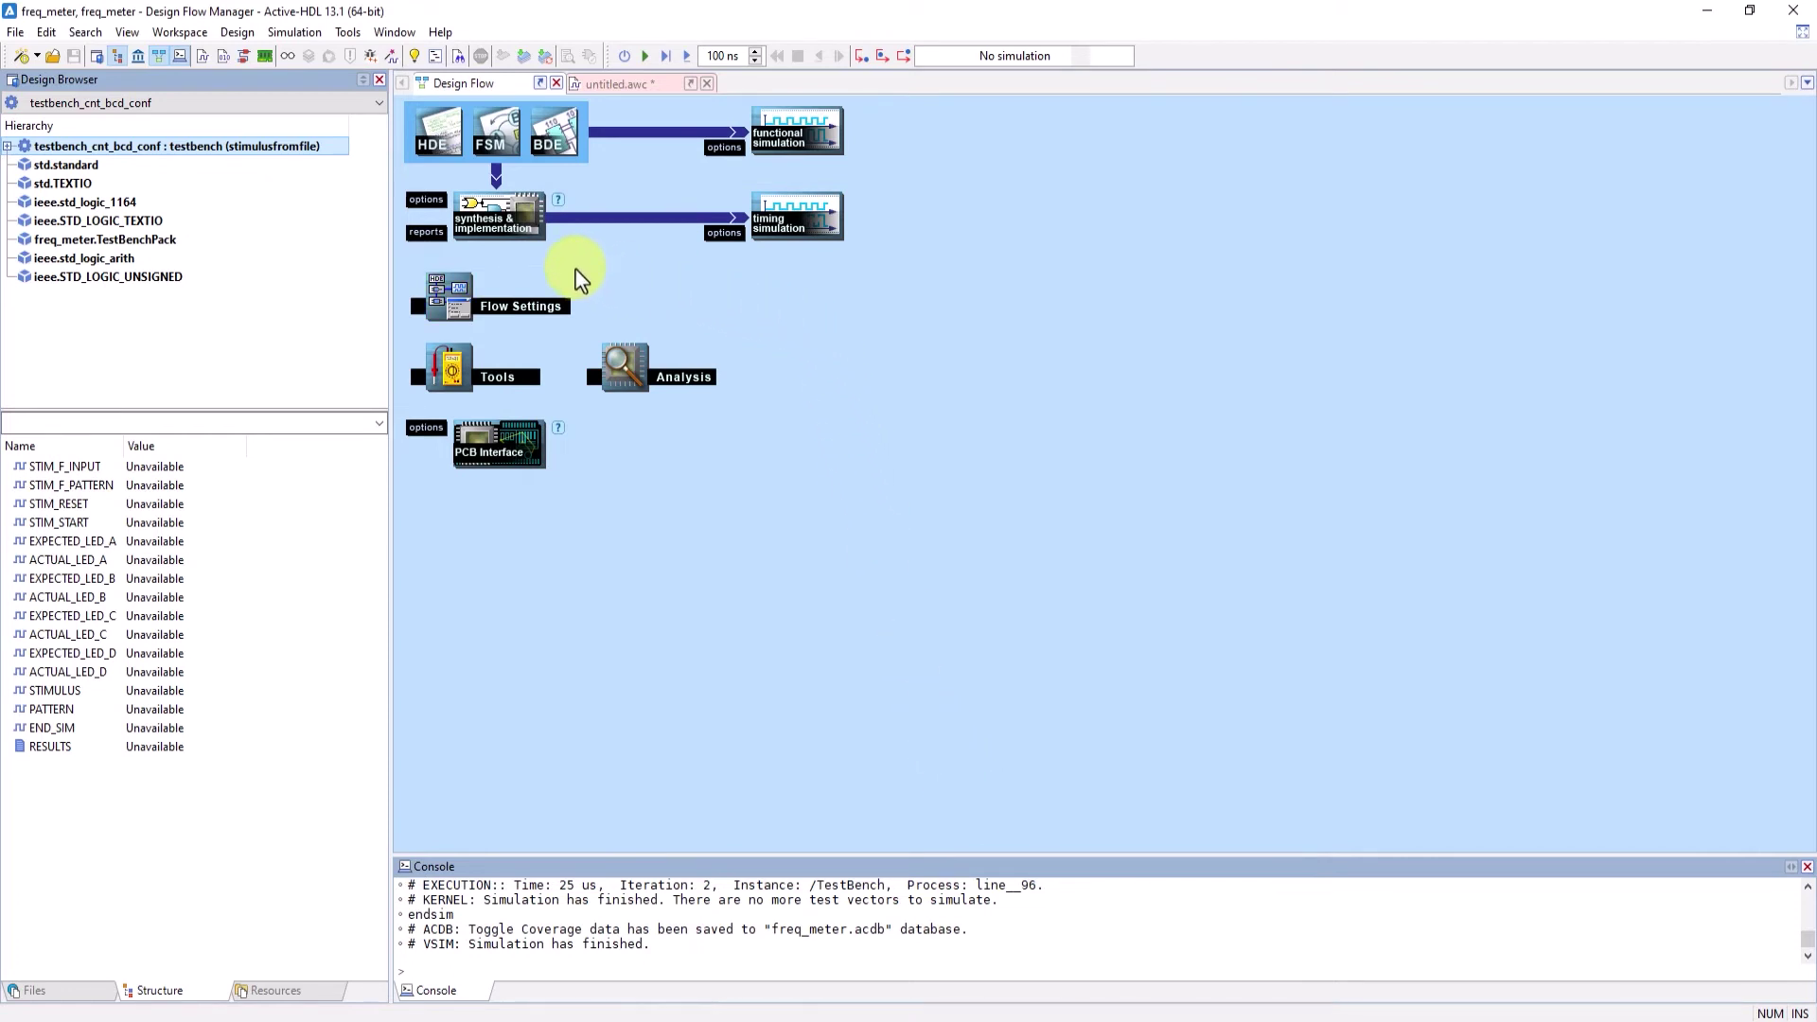
Run Quartus 14.1 synthesis and implementation from the Design Flow, finishing with 0 errors, 10 warnings
click(485, 201)
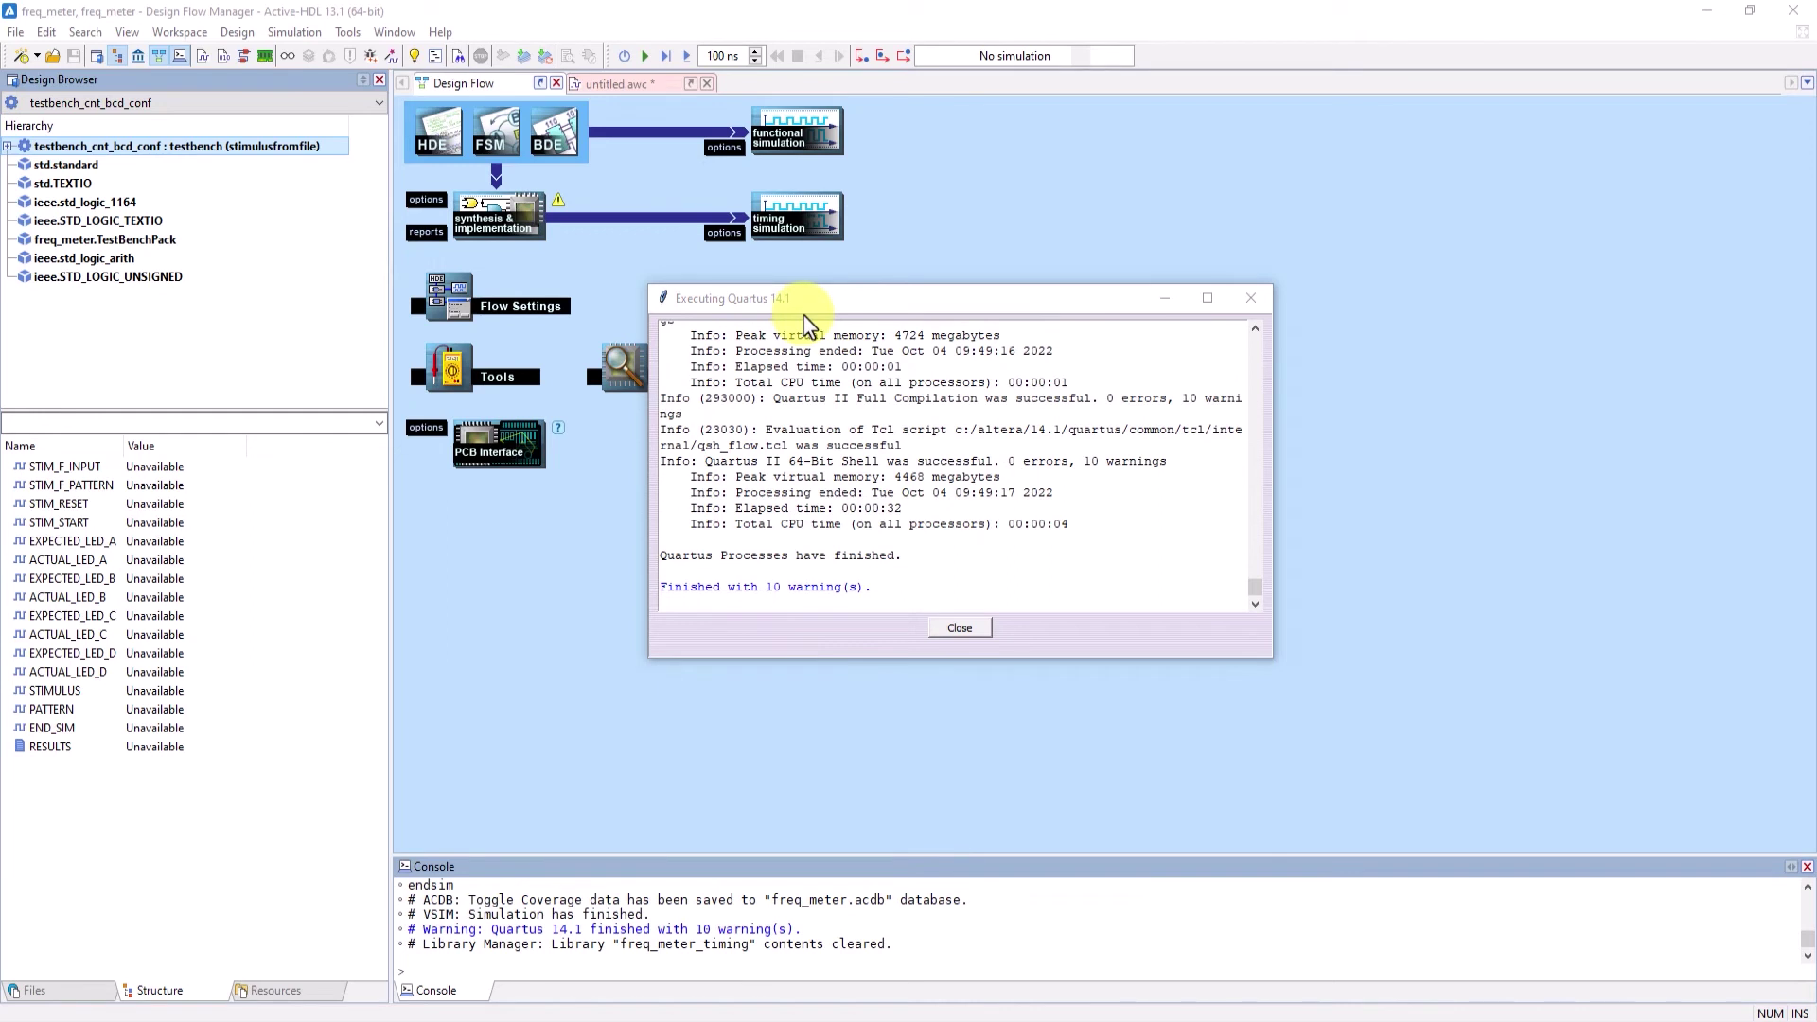
click(852, 327)
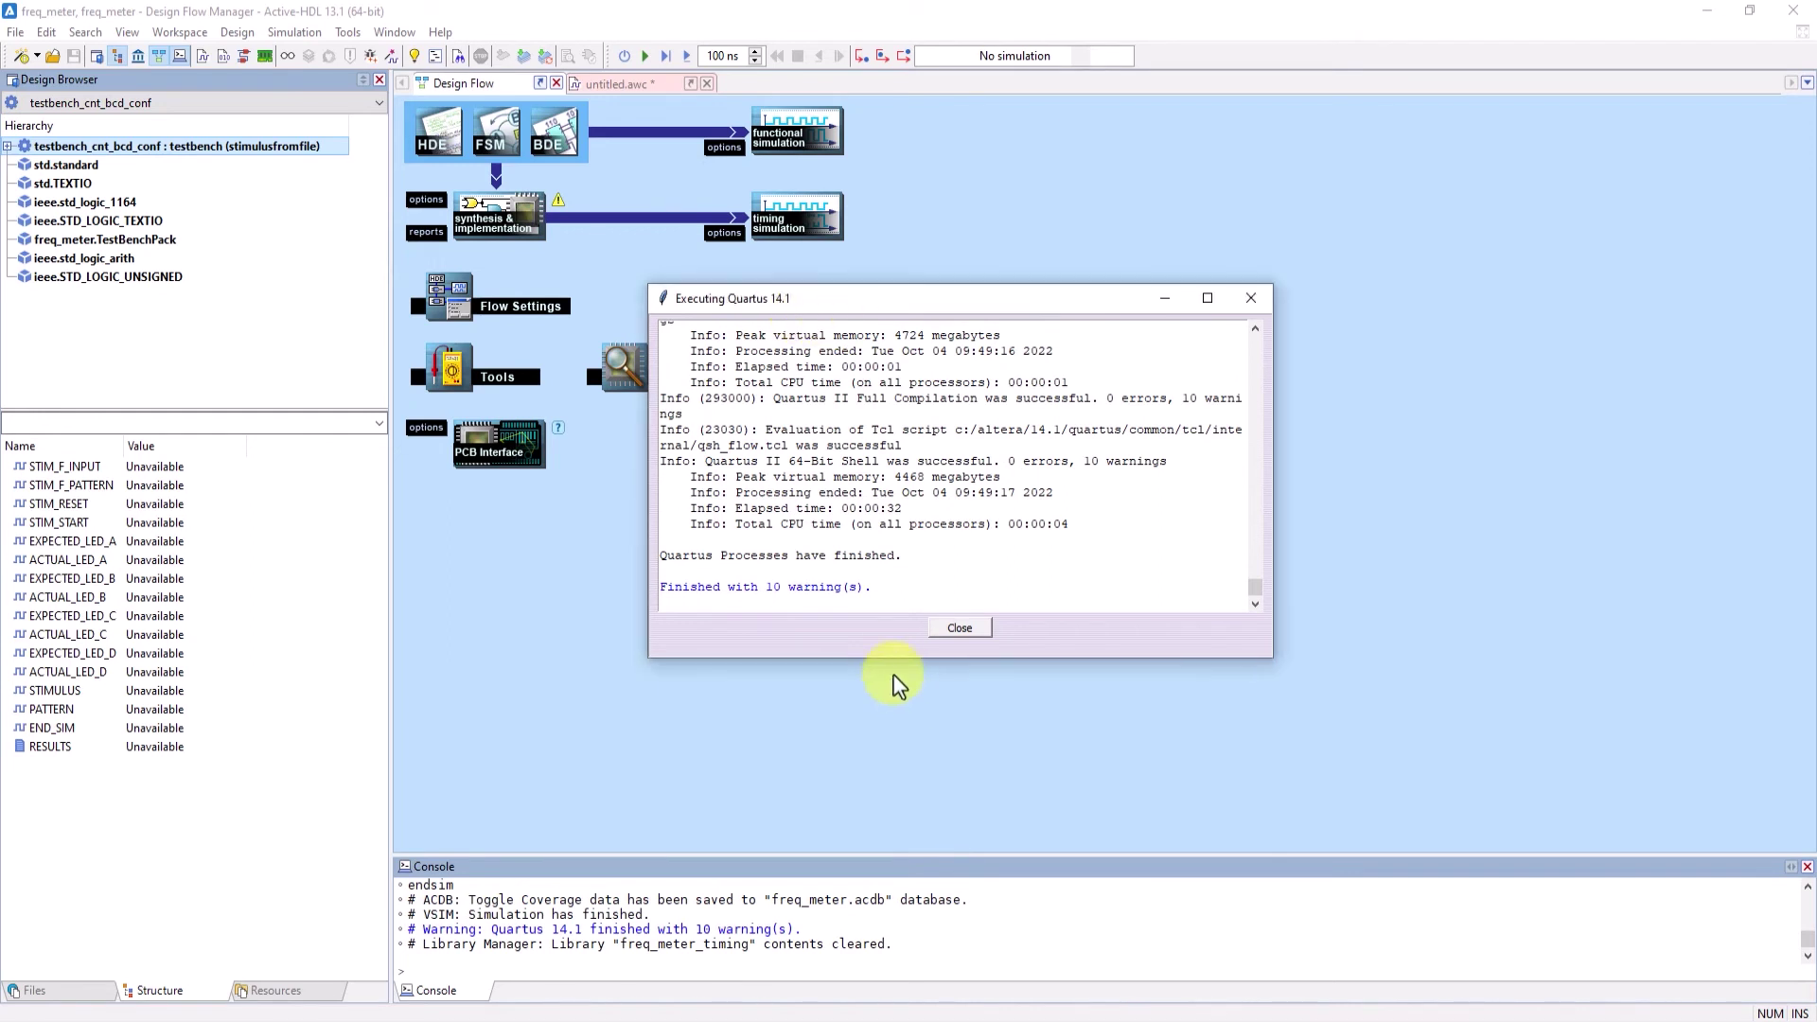
Close the Quartus log and reports, then expand the timing folder showing freq_top.vho and freq_top_vhd.sdo
click(951, 629)
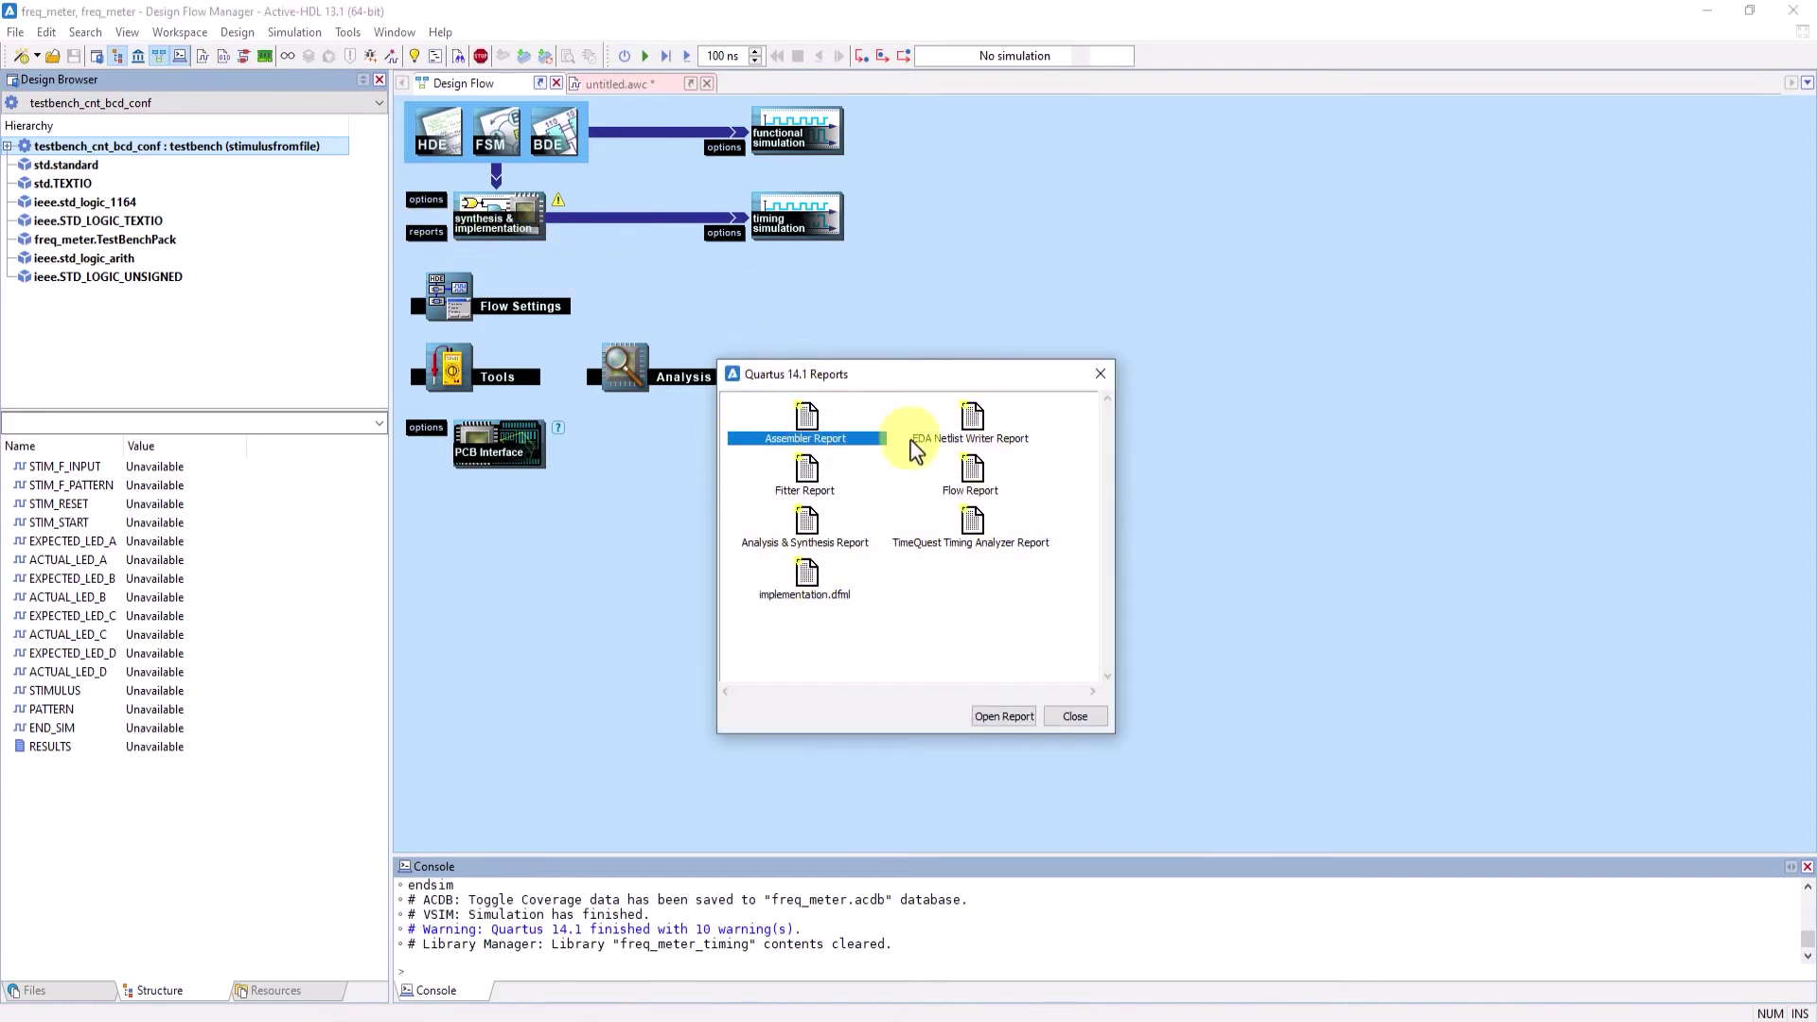
click(1073, 716)
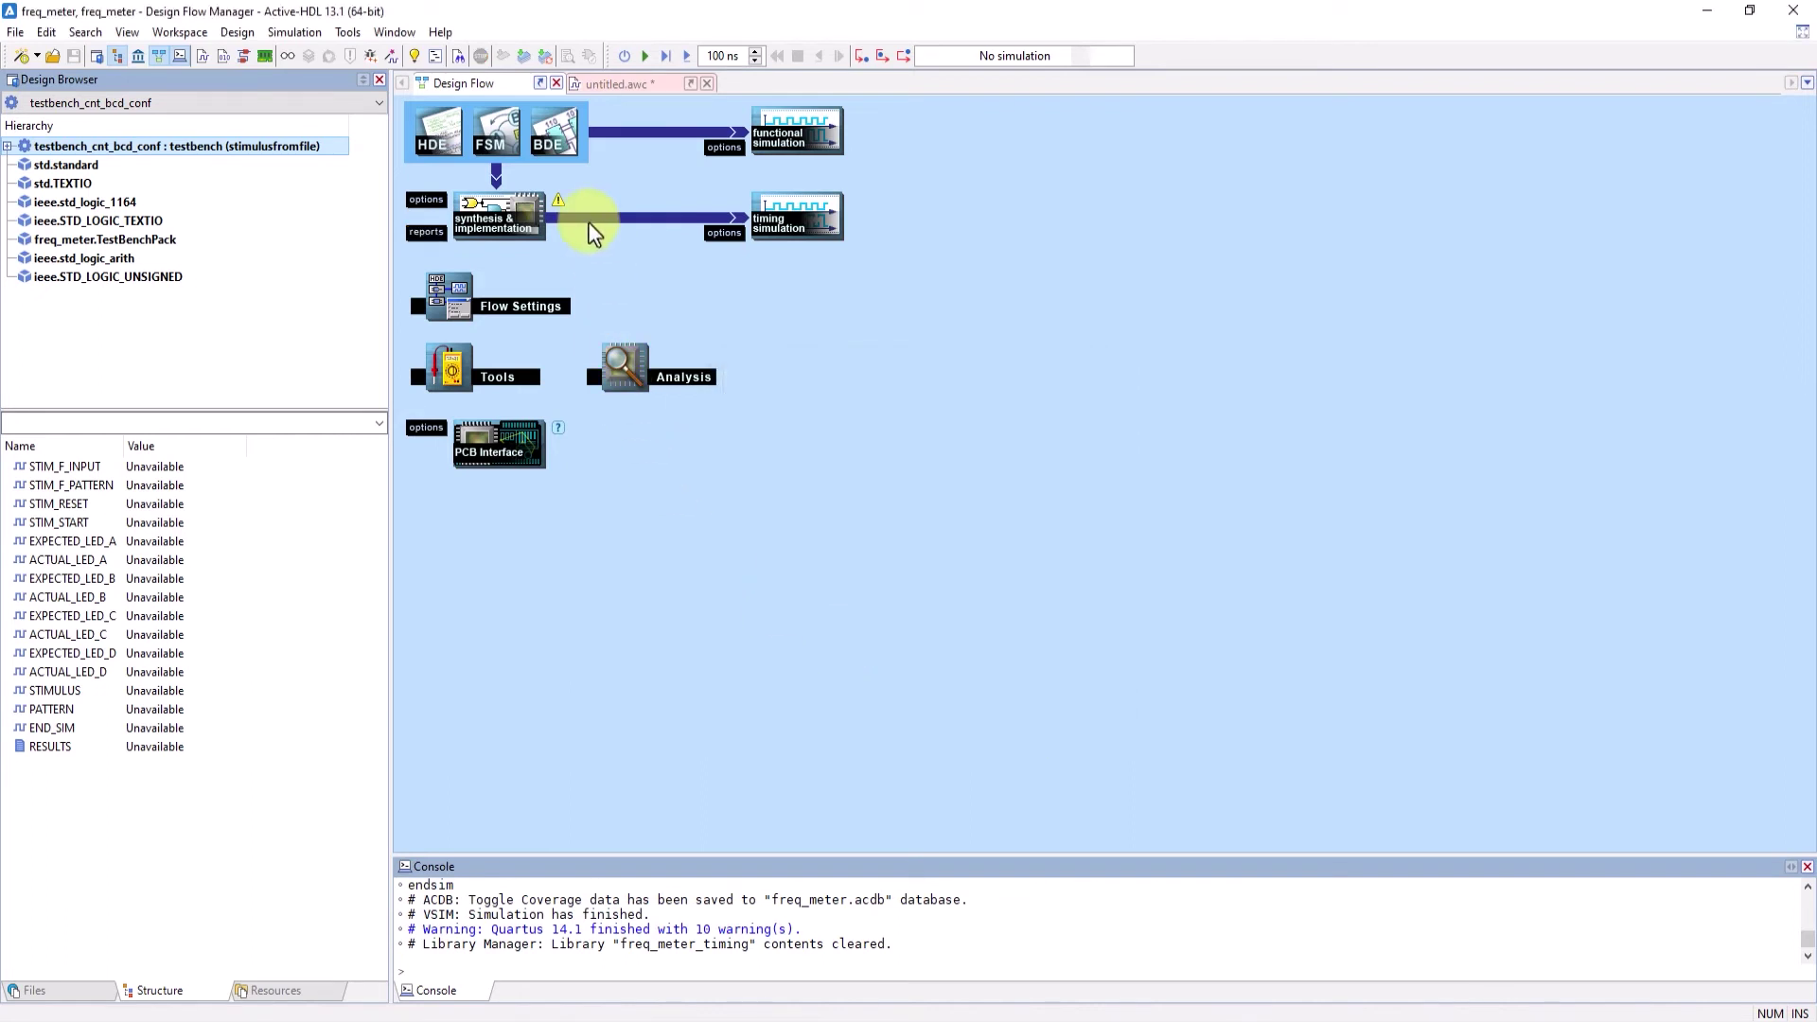
click(82, 990)
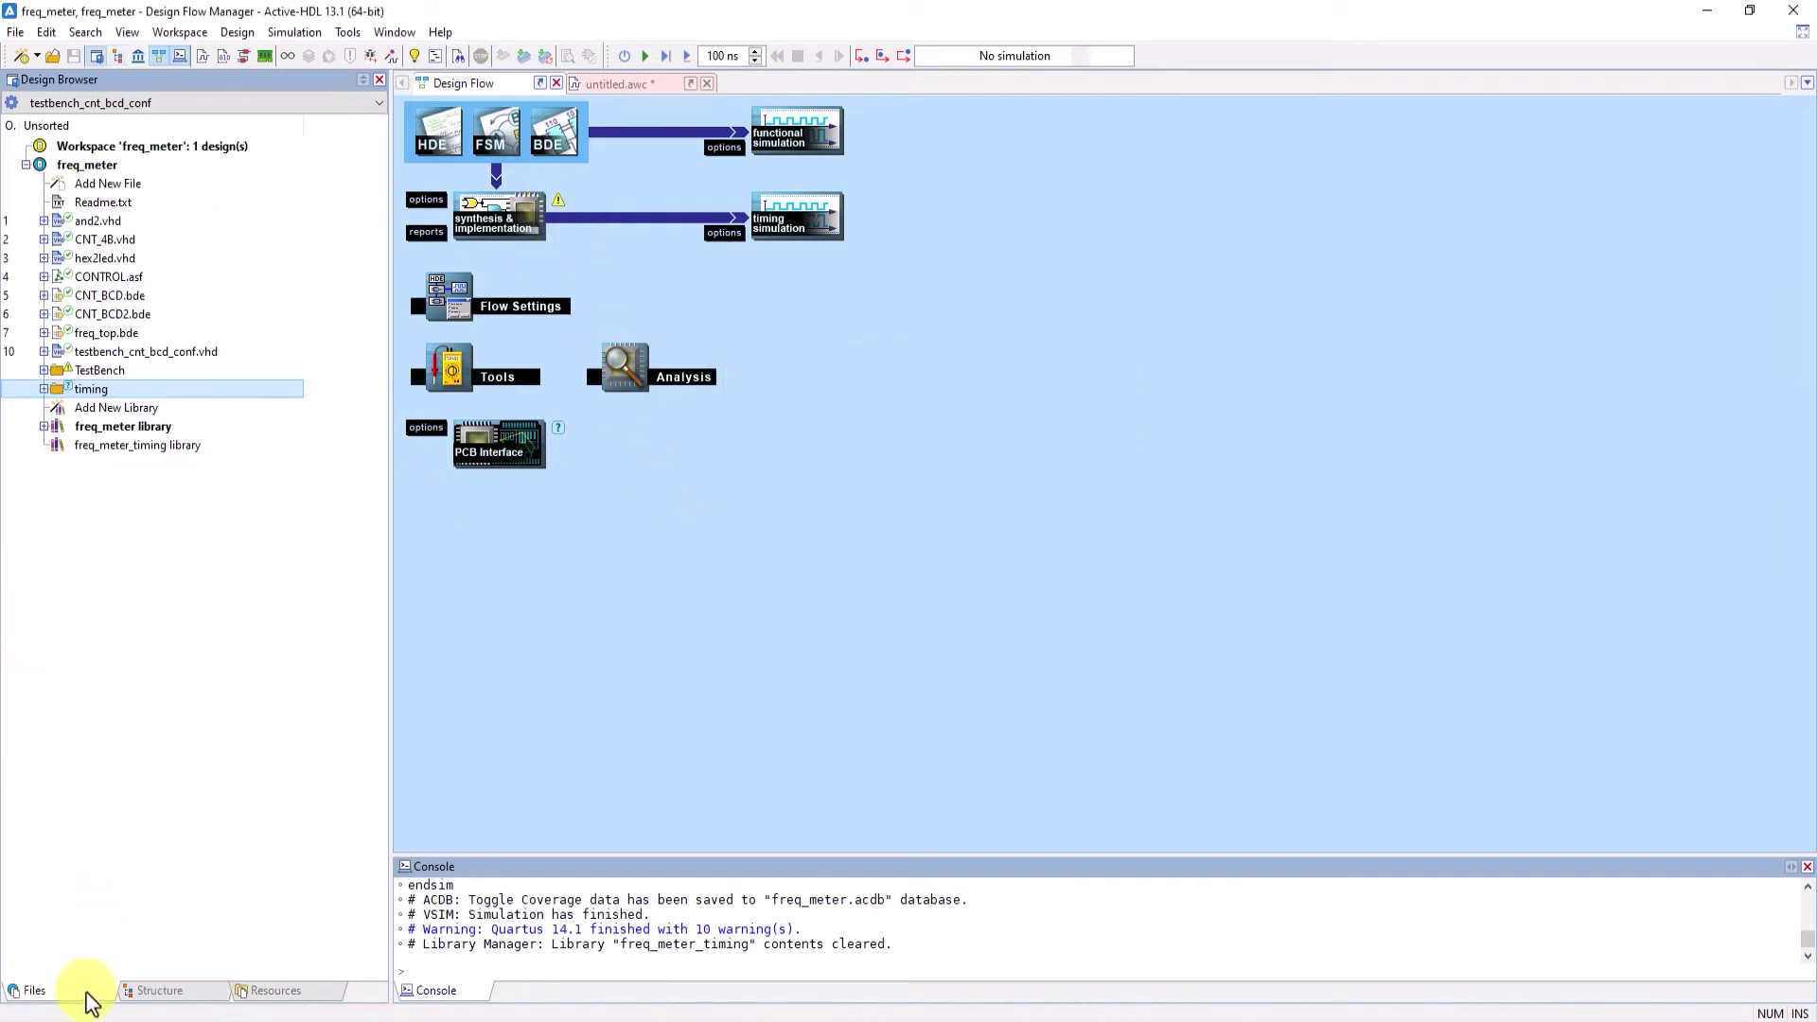
click(49, 389)
click(43, 390)
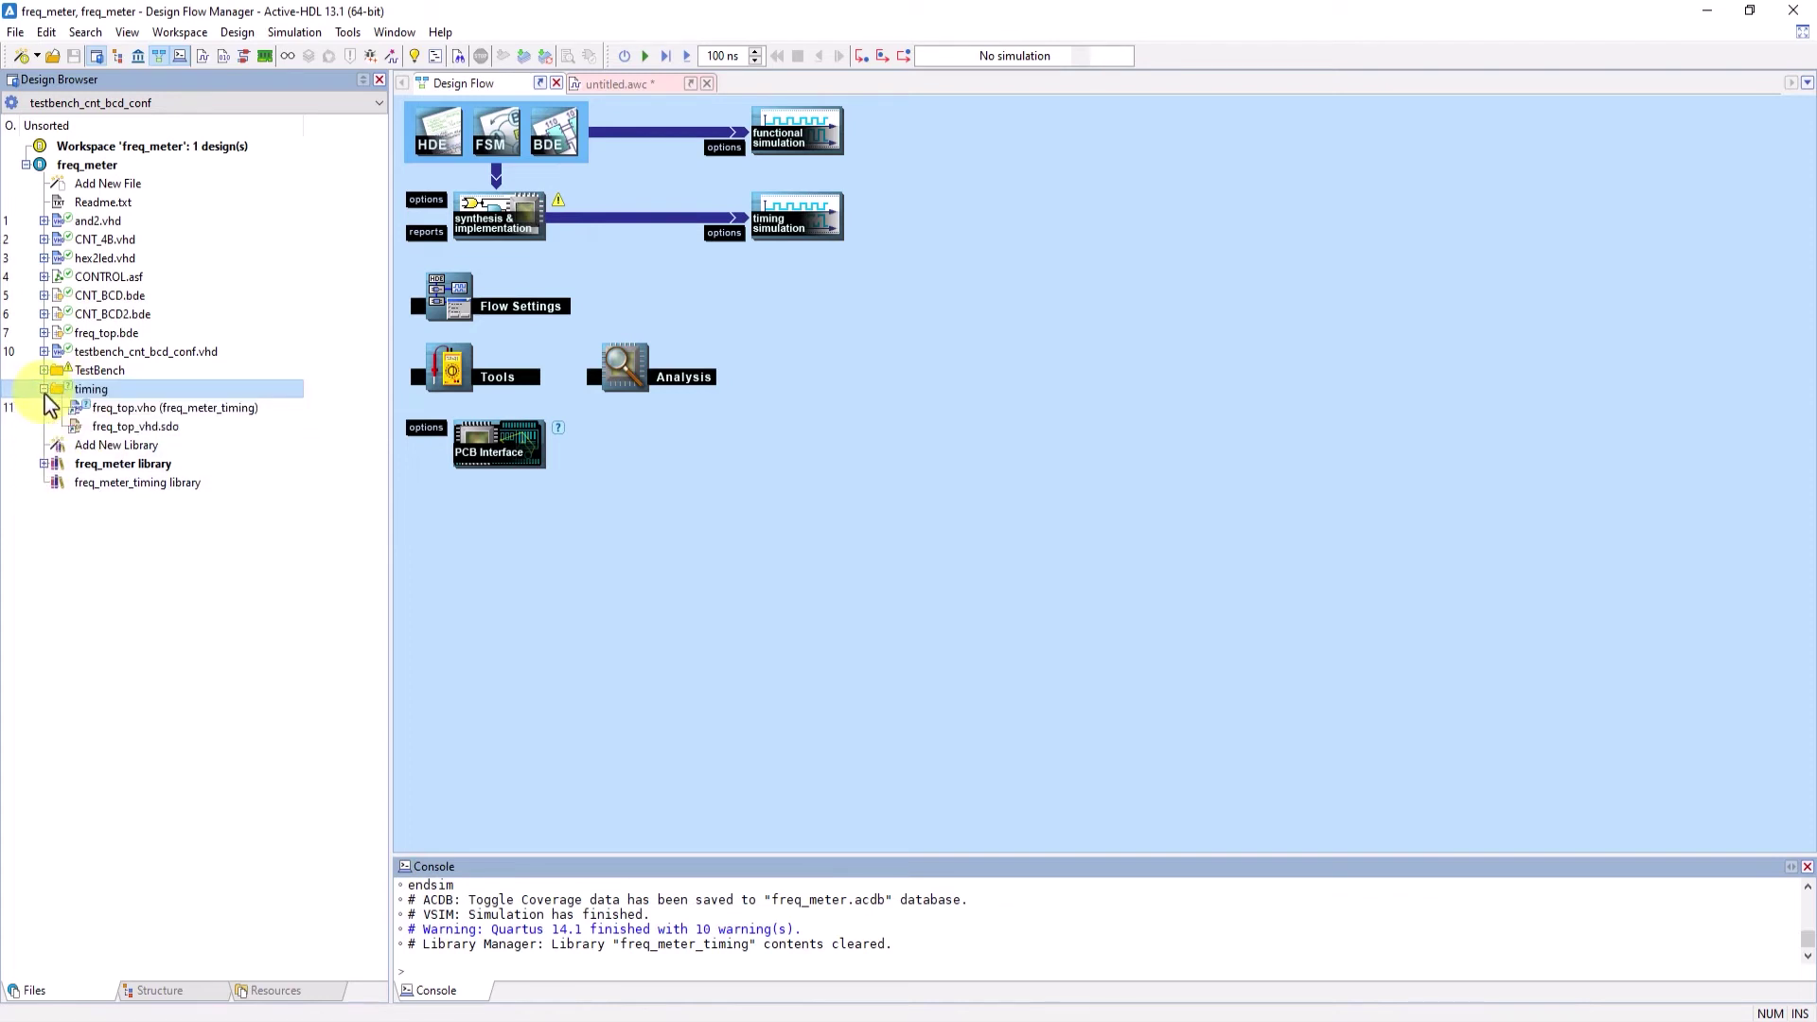
Open the freq_top.vho timing netlist and scroll through its contents
double_click(123, 407)
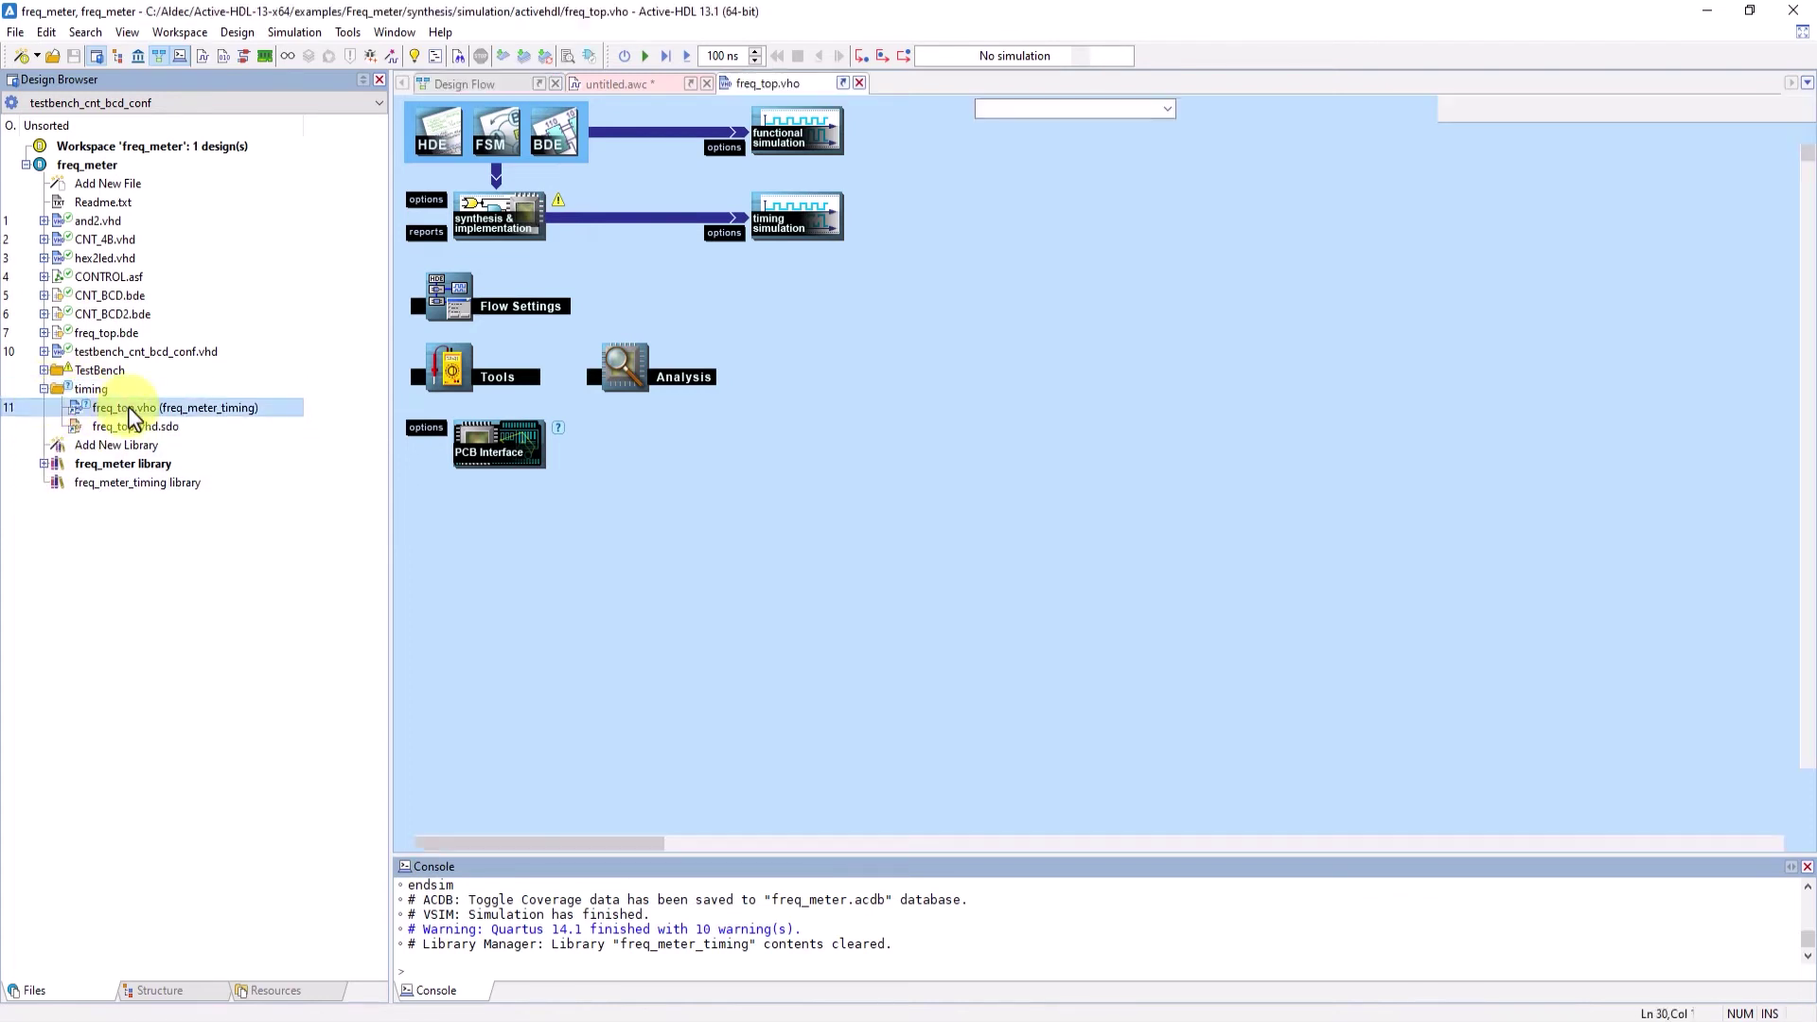
scroll(690, 357, down, 12)
scroll(690, 357, up, 8)
scroll(744, 339, up, 4)
scroll(748, 359, down, 20)
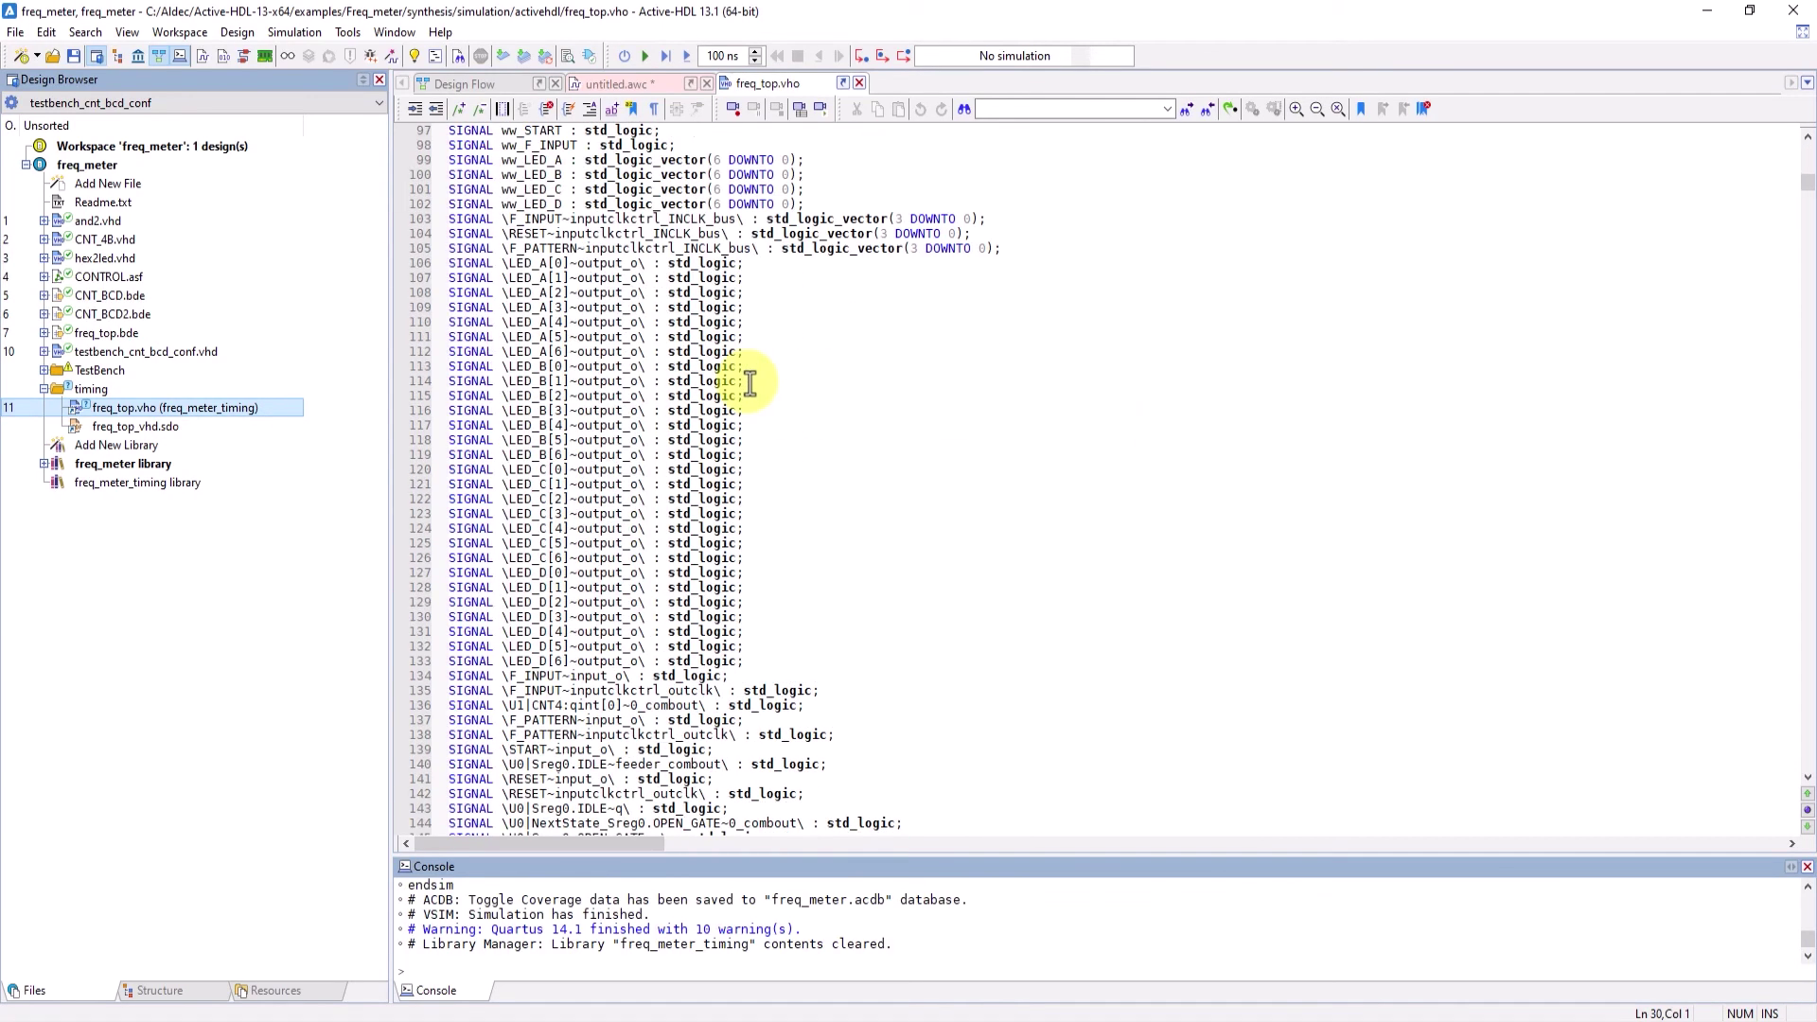
scroll(749, 381, down, 14)
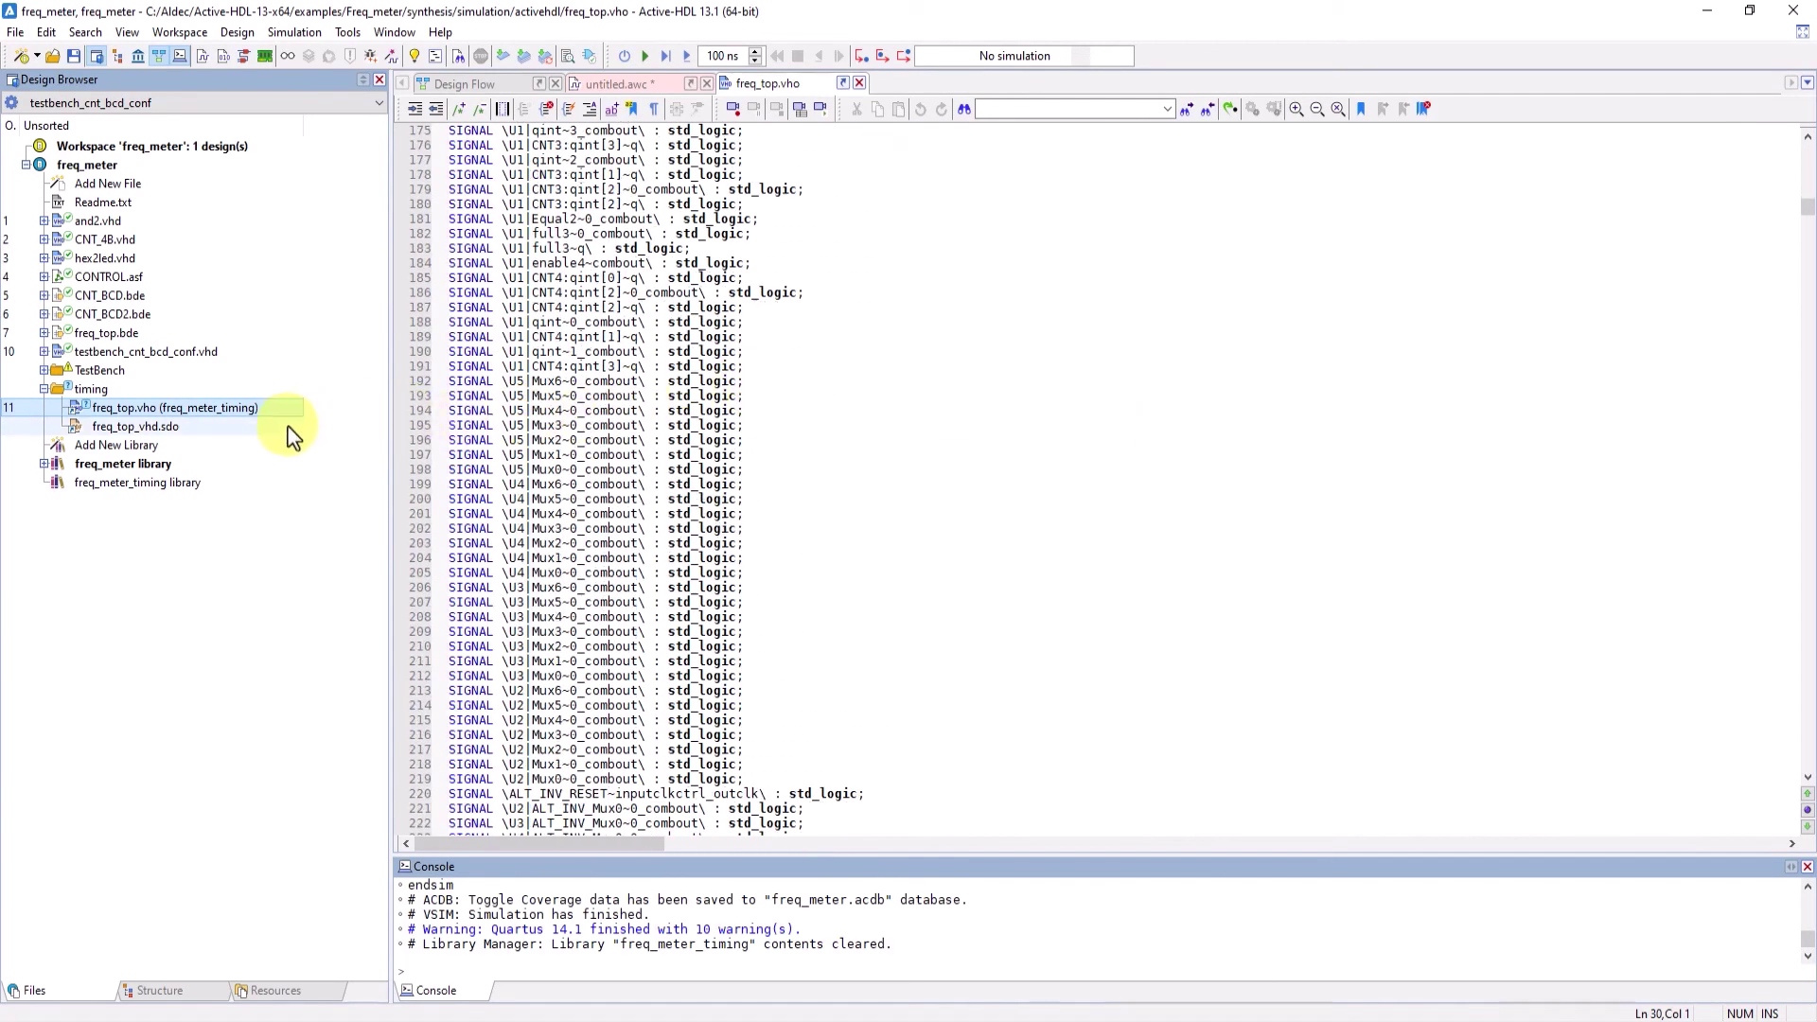
Open the freq_top_vhd.sdo delay file, read through it, then return to the Design Flow chart
click(217, 434)
double_click(217, 431)
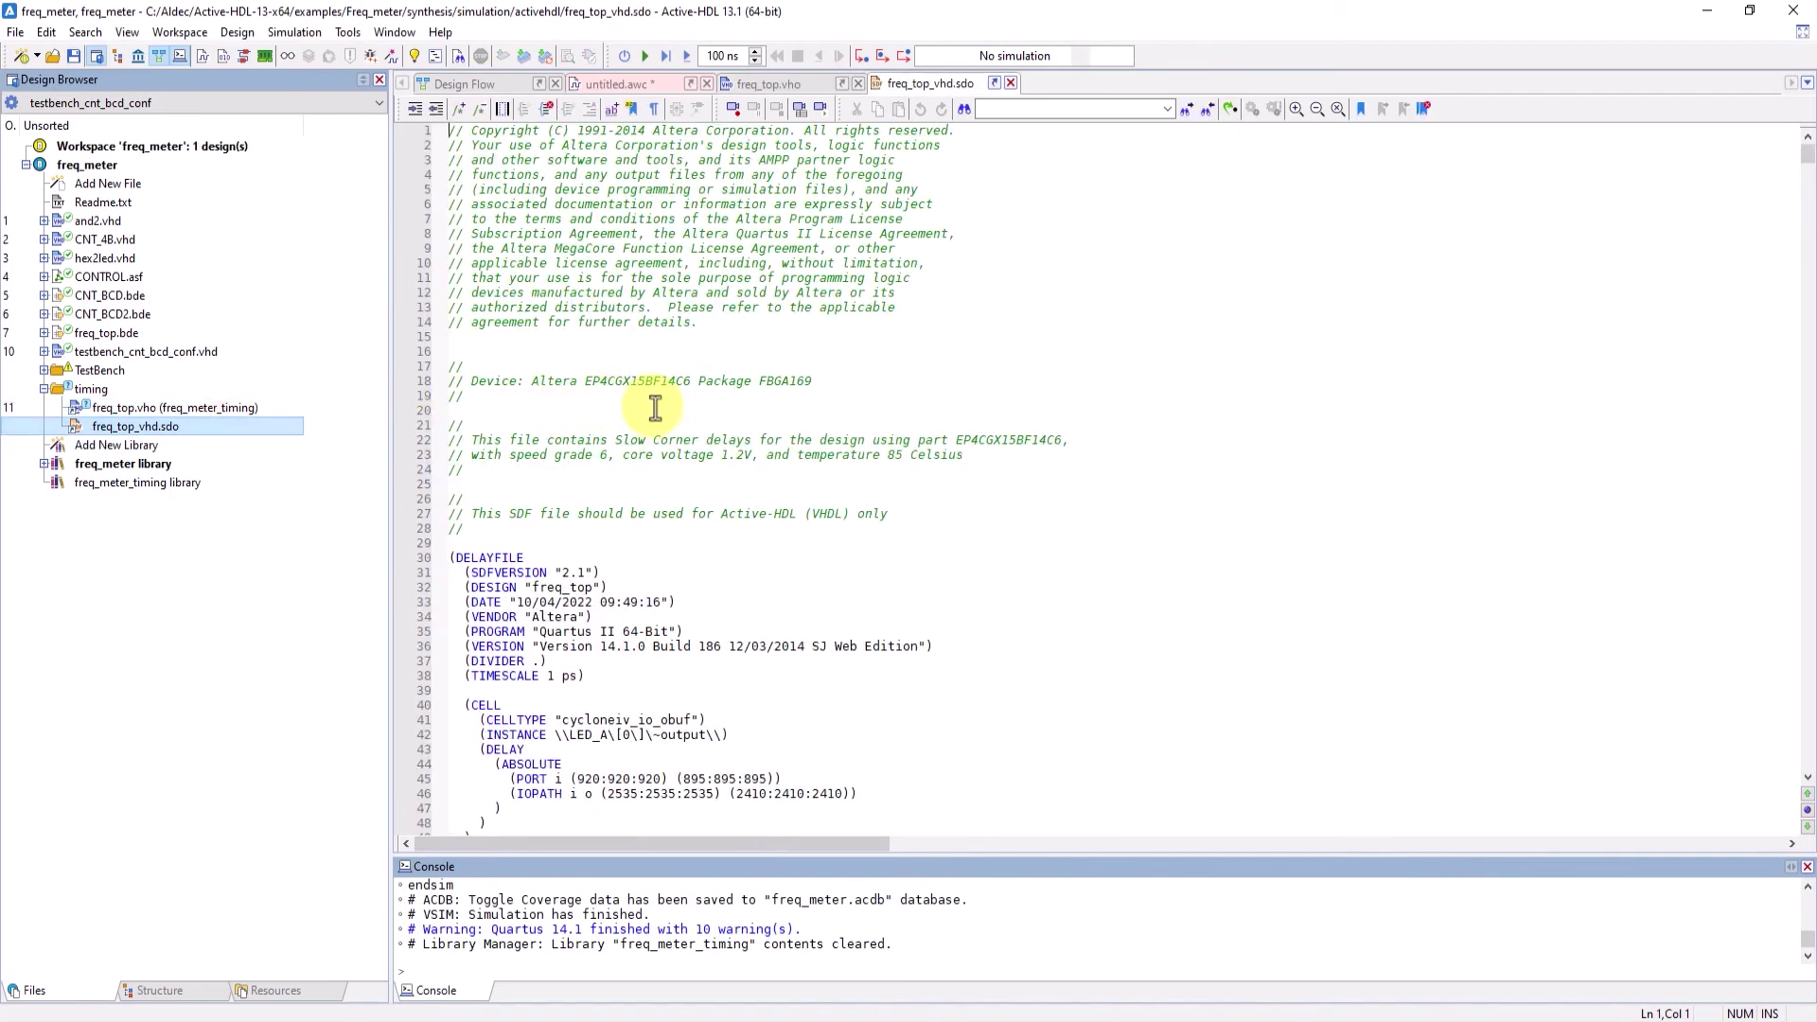
scroll(733, 430, down, 16)
scroll(736, 431, down, 12)
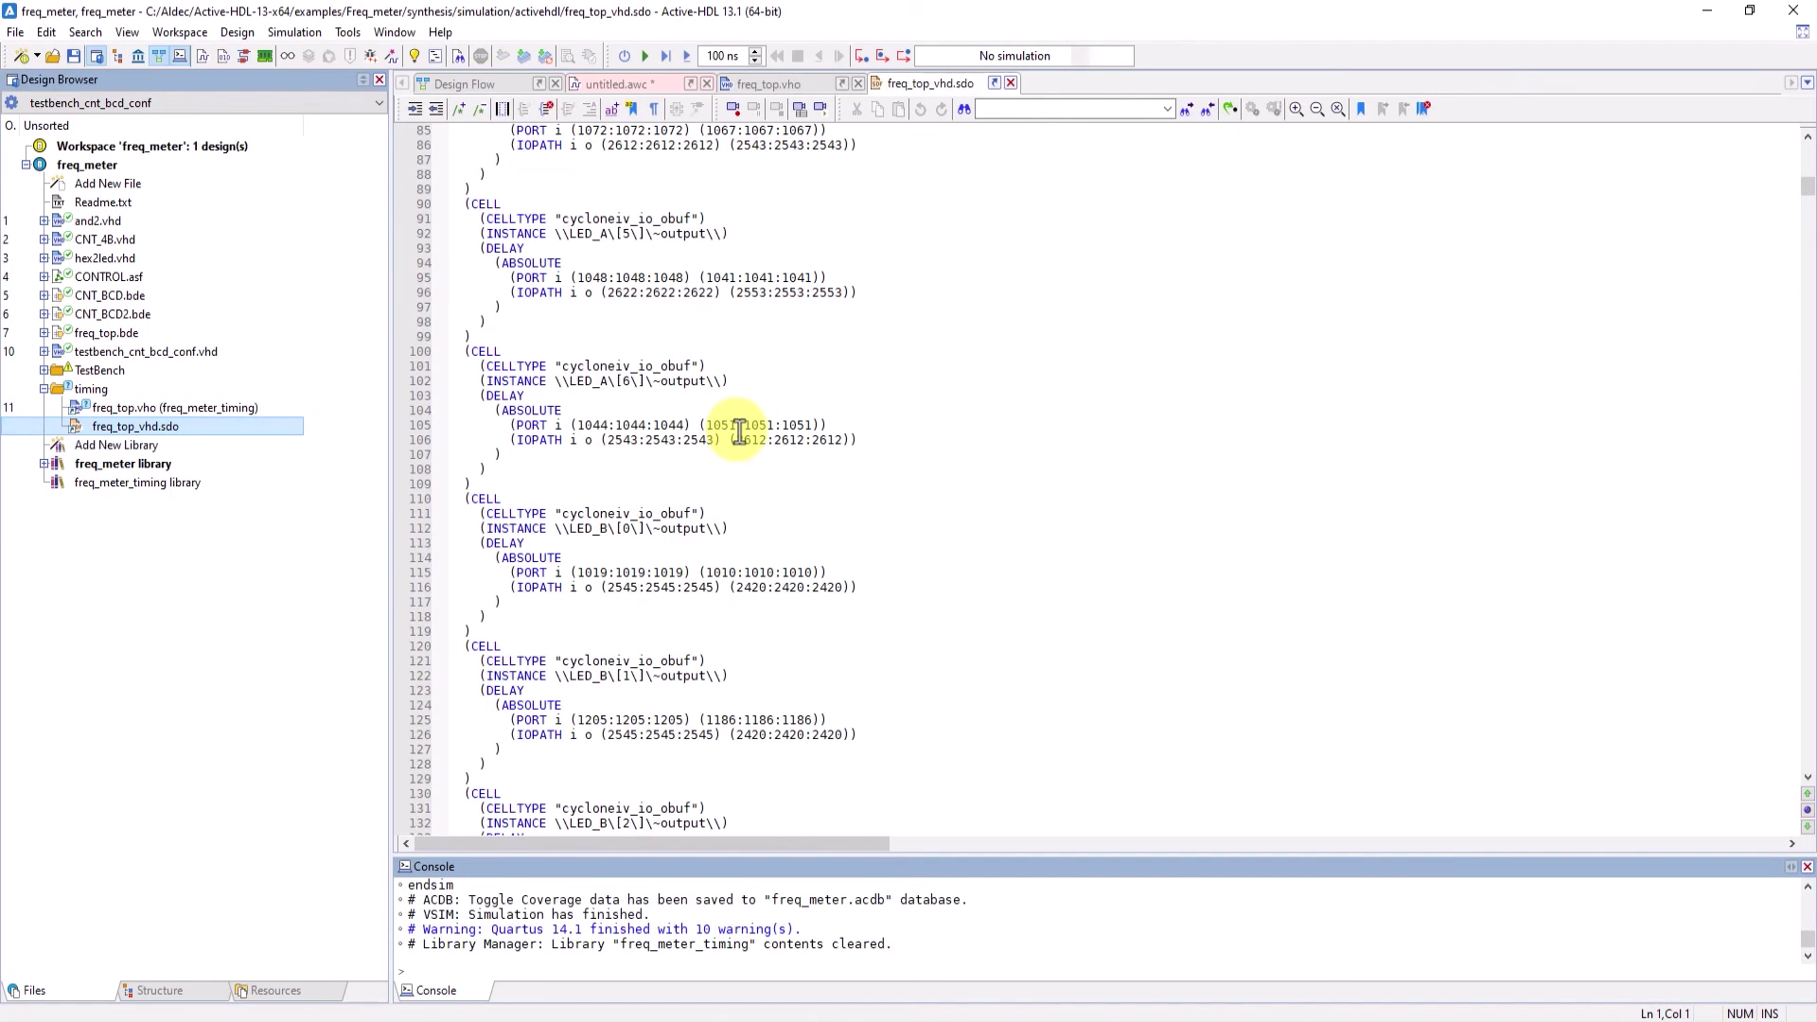
scroll(738, 431, up, 20)
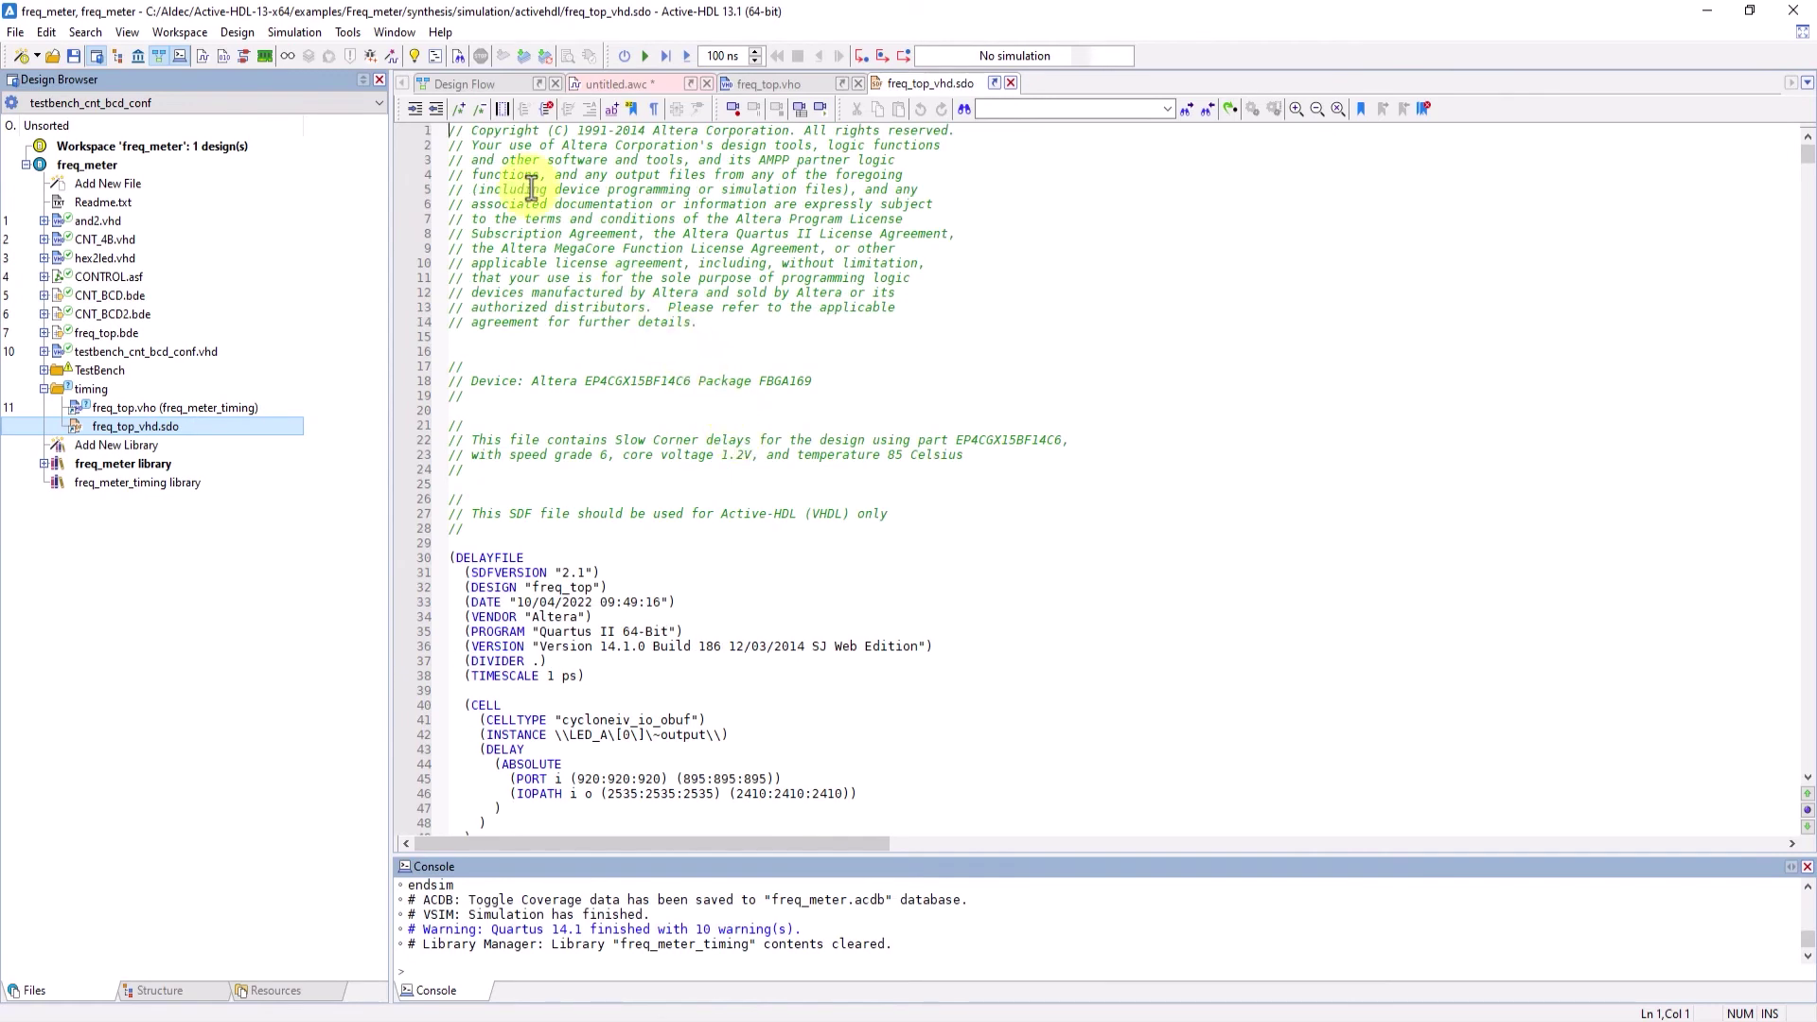
click(497, 90)
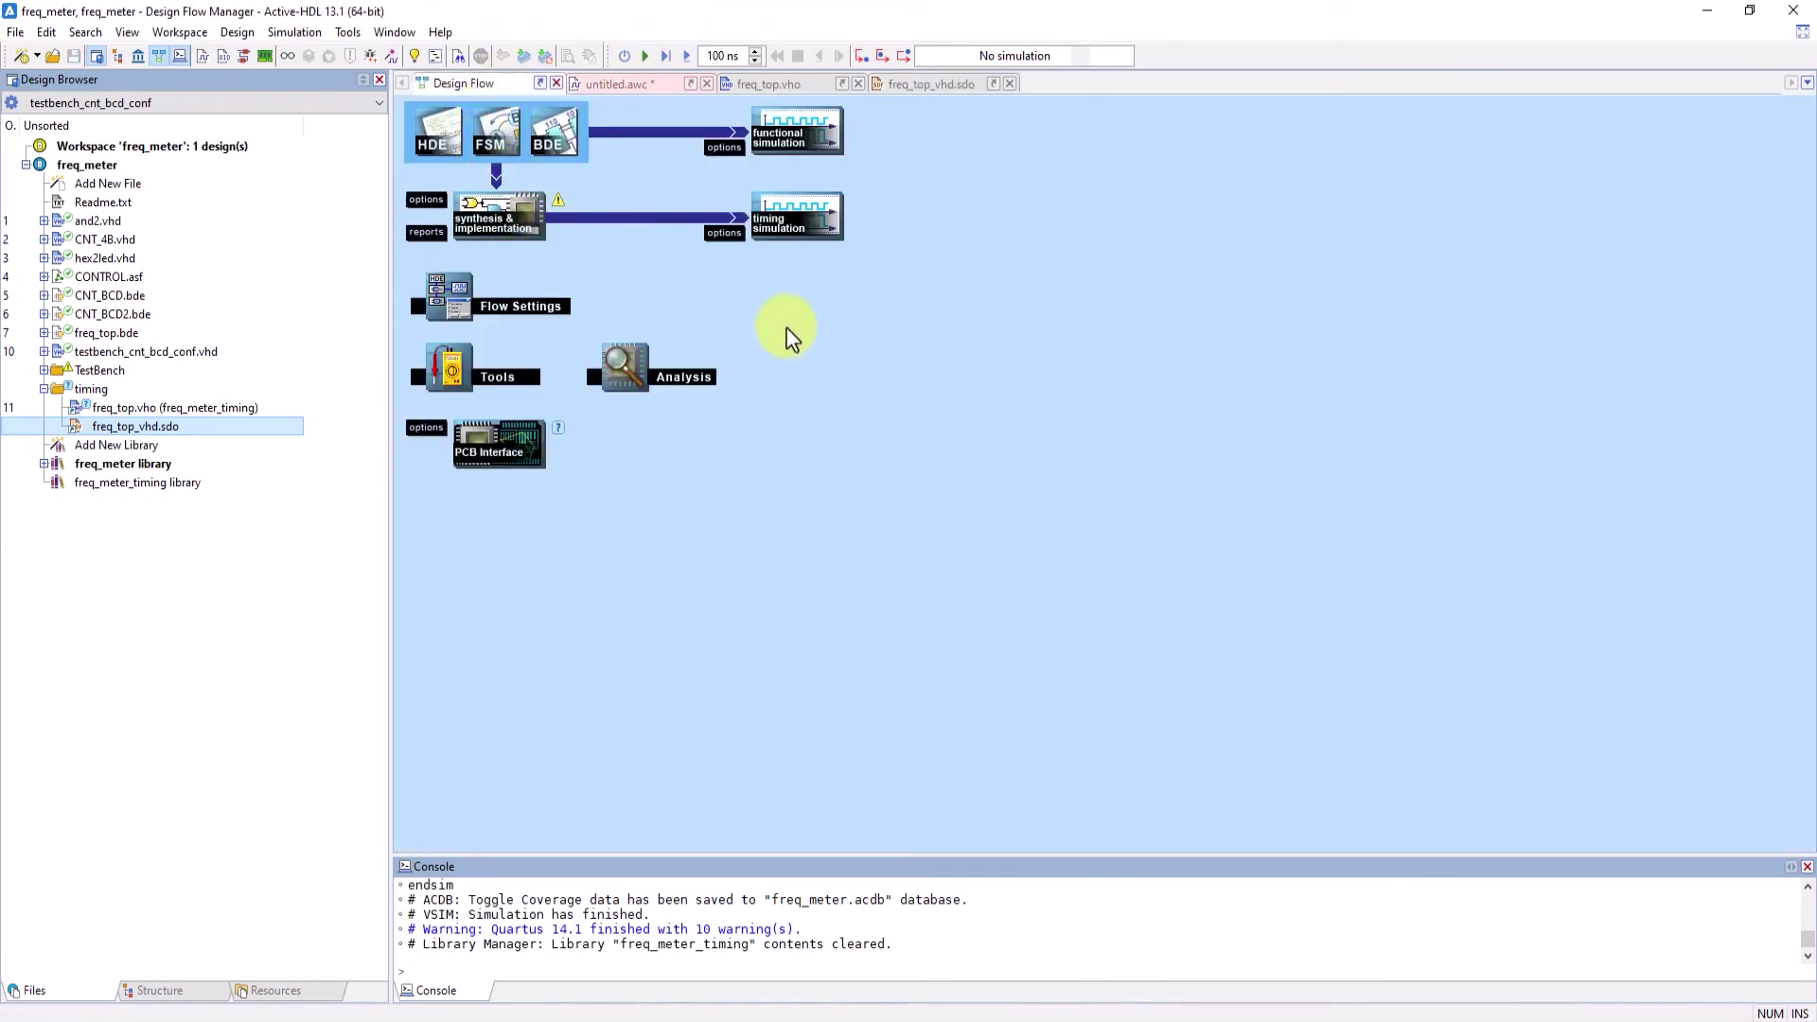
Confirm timing simulation uses freq_top_vhd.sdo delays, freq_top.vho input and top-level unit freq_top
click(724, 233)
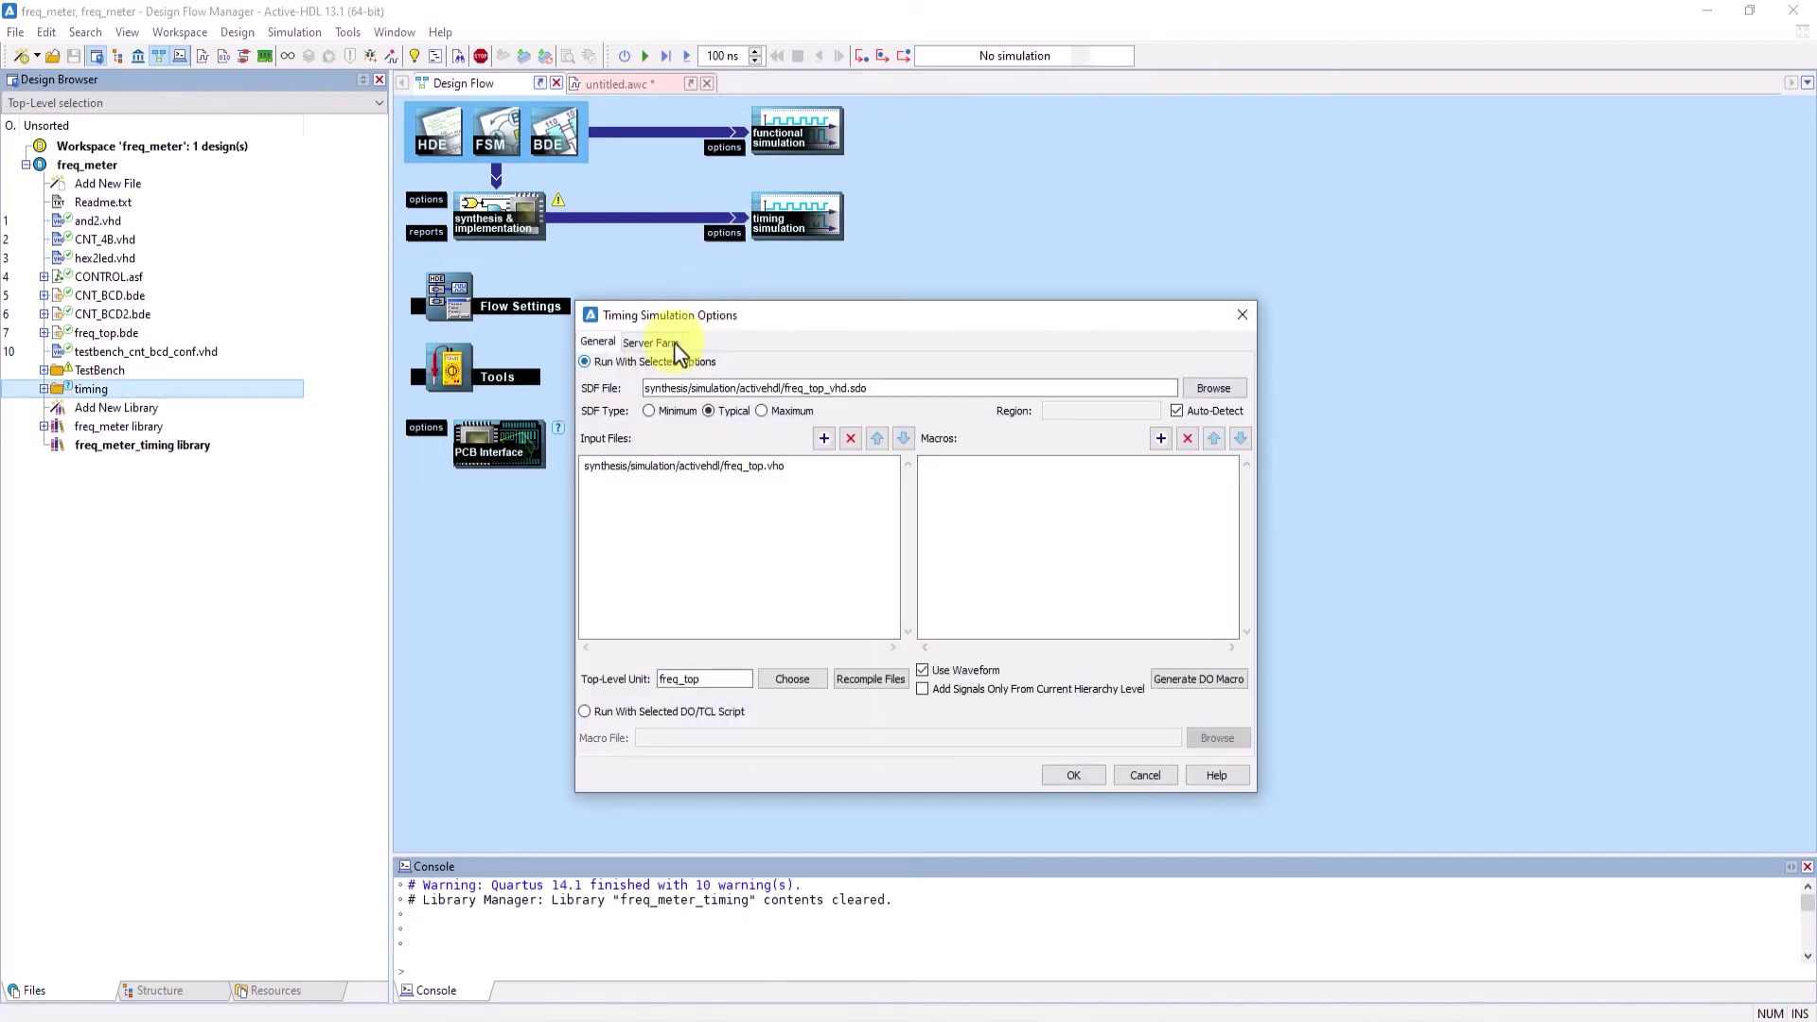
drag(672, 388, 899, 387)
click(640, 470)
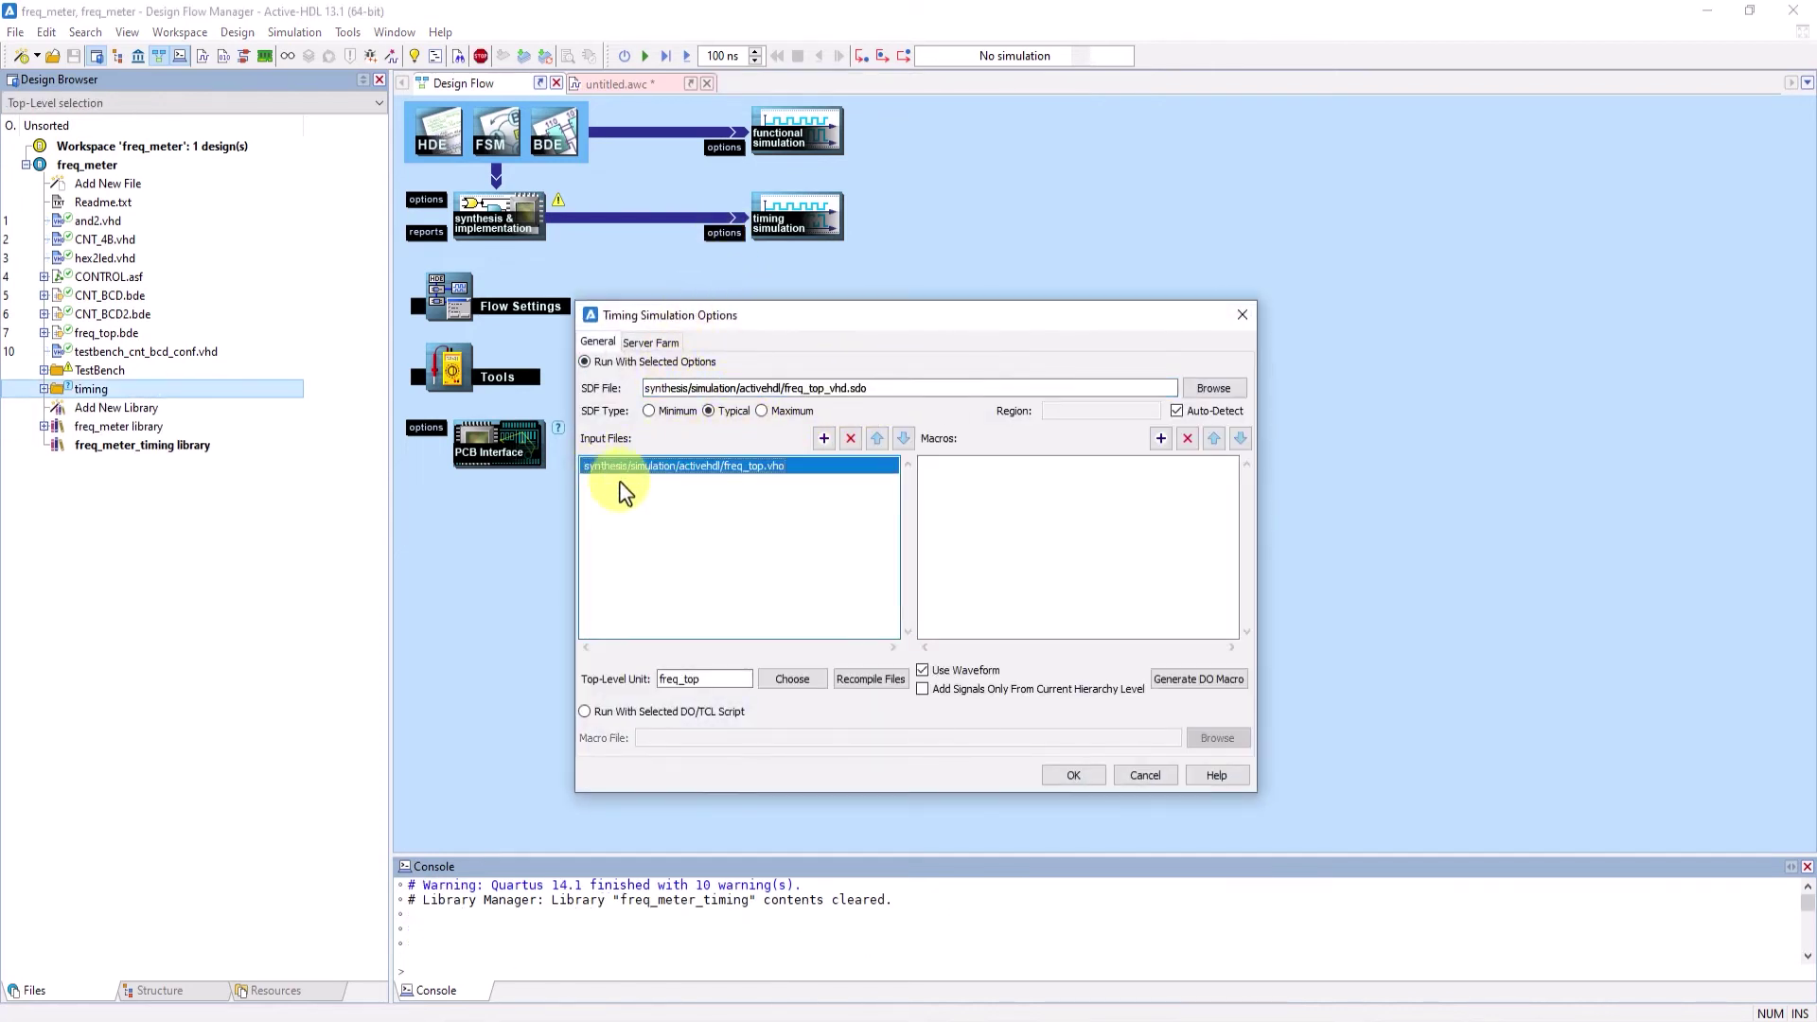
click(1067, 775)
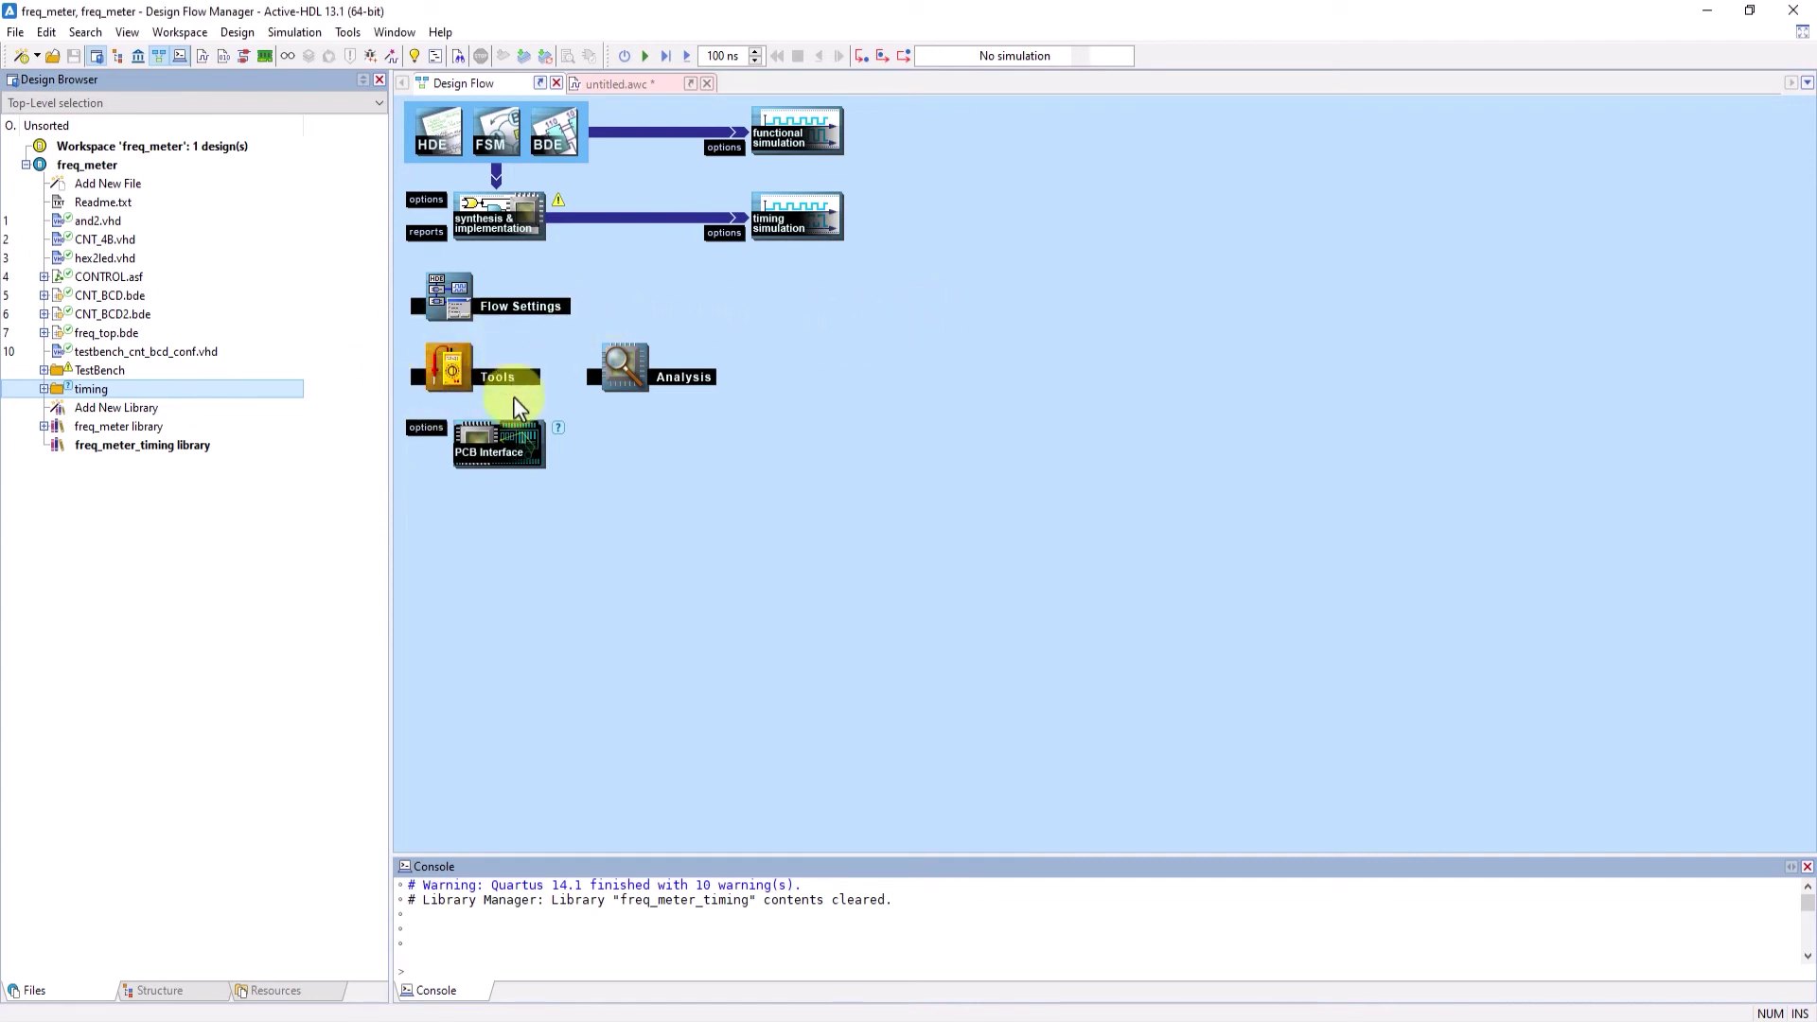
click(443, 362)
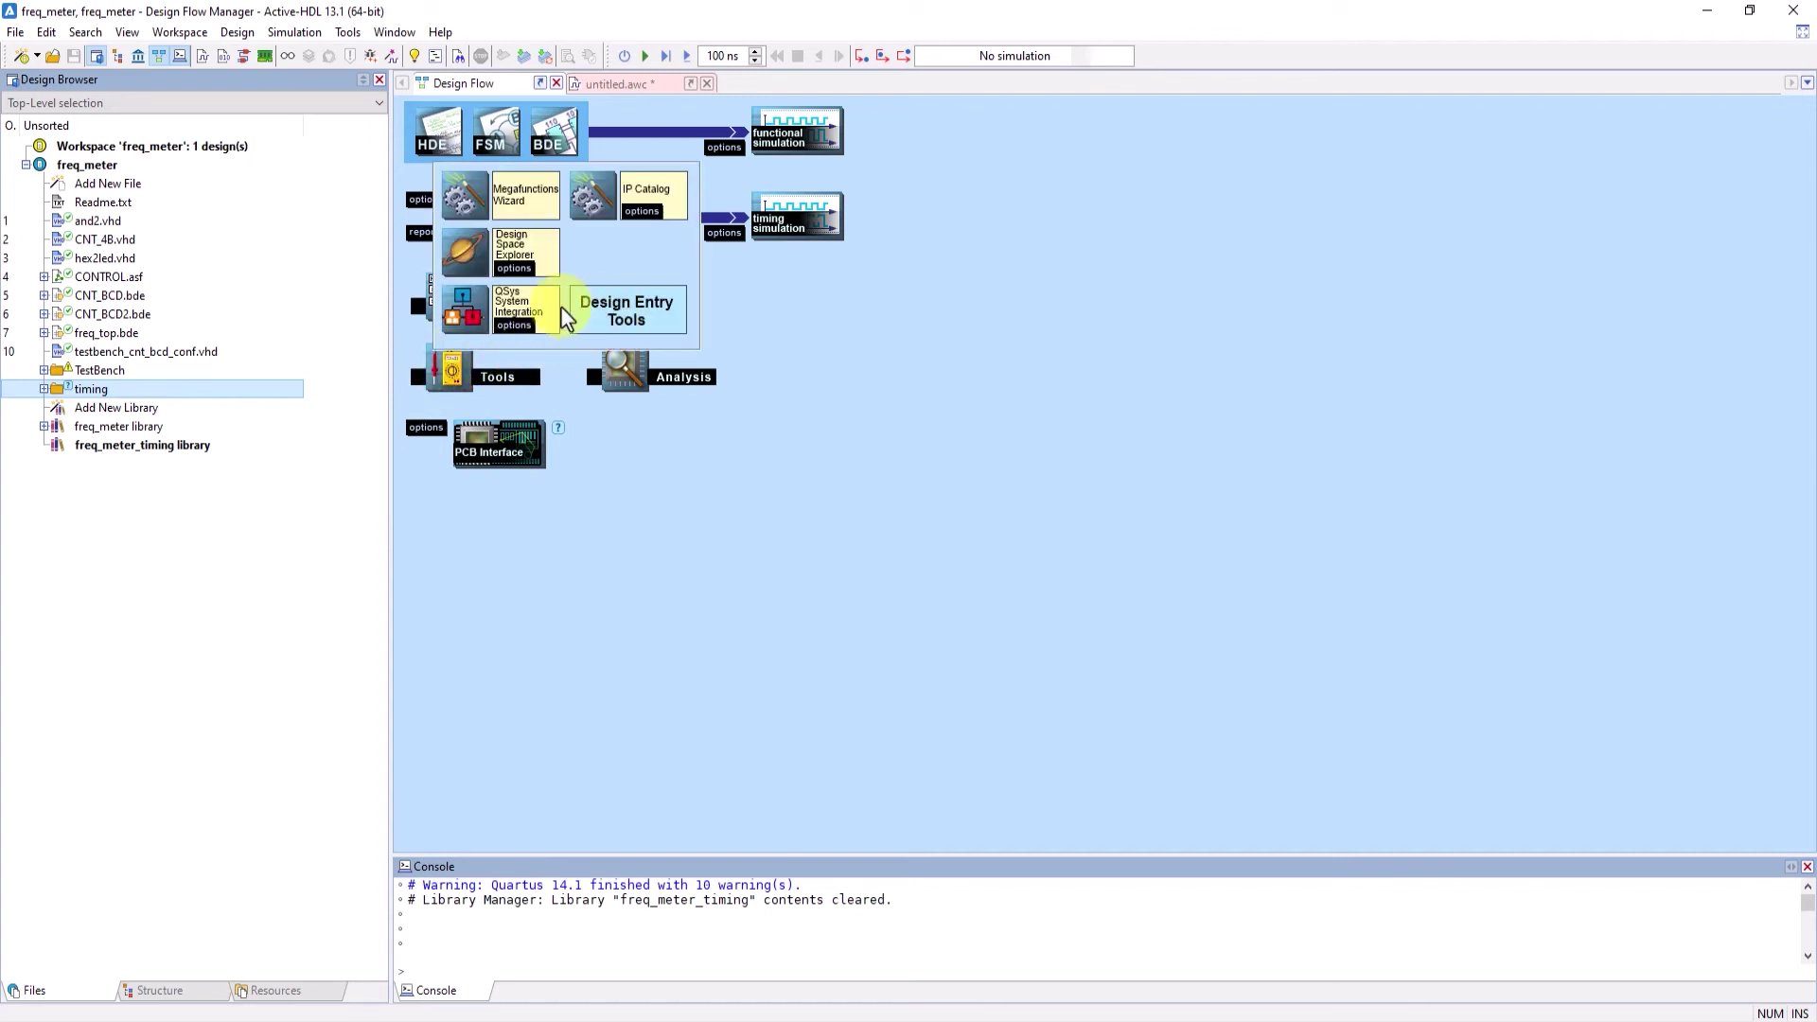
click(628, 482)
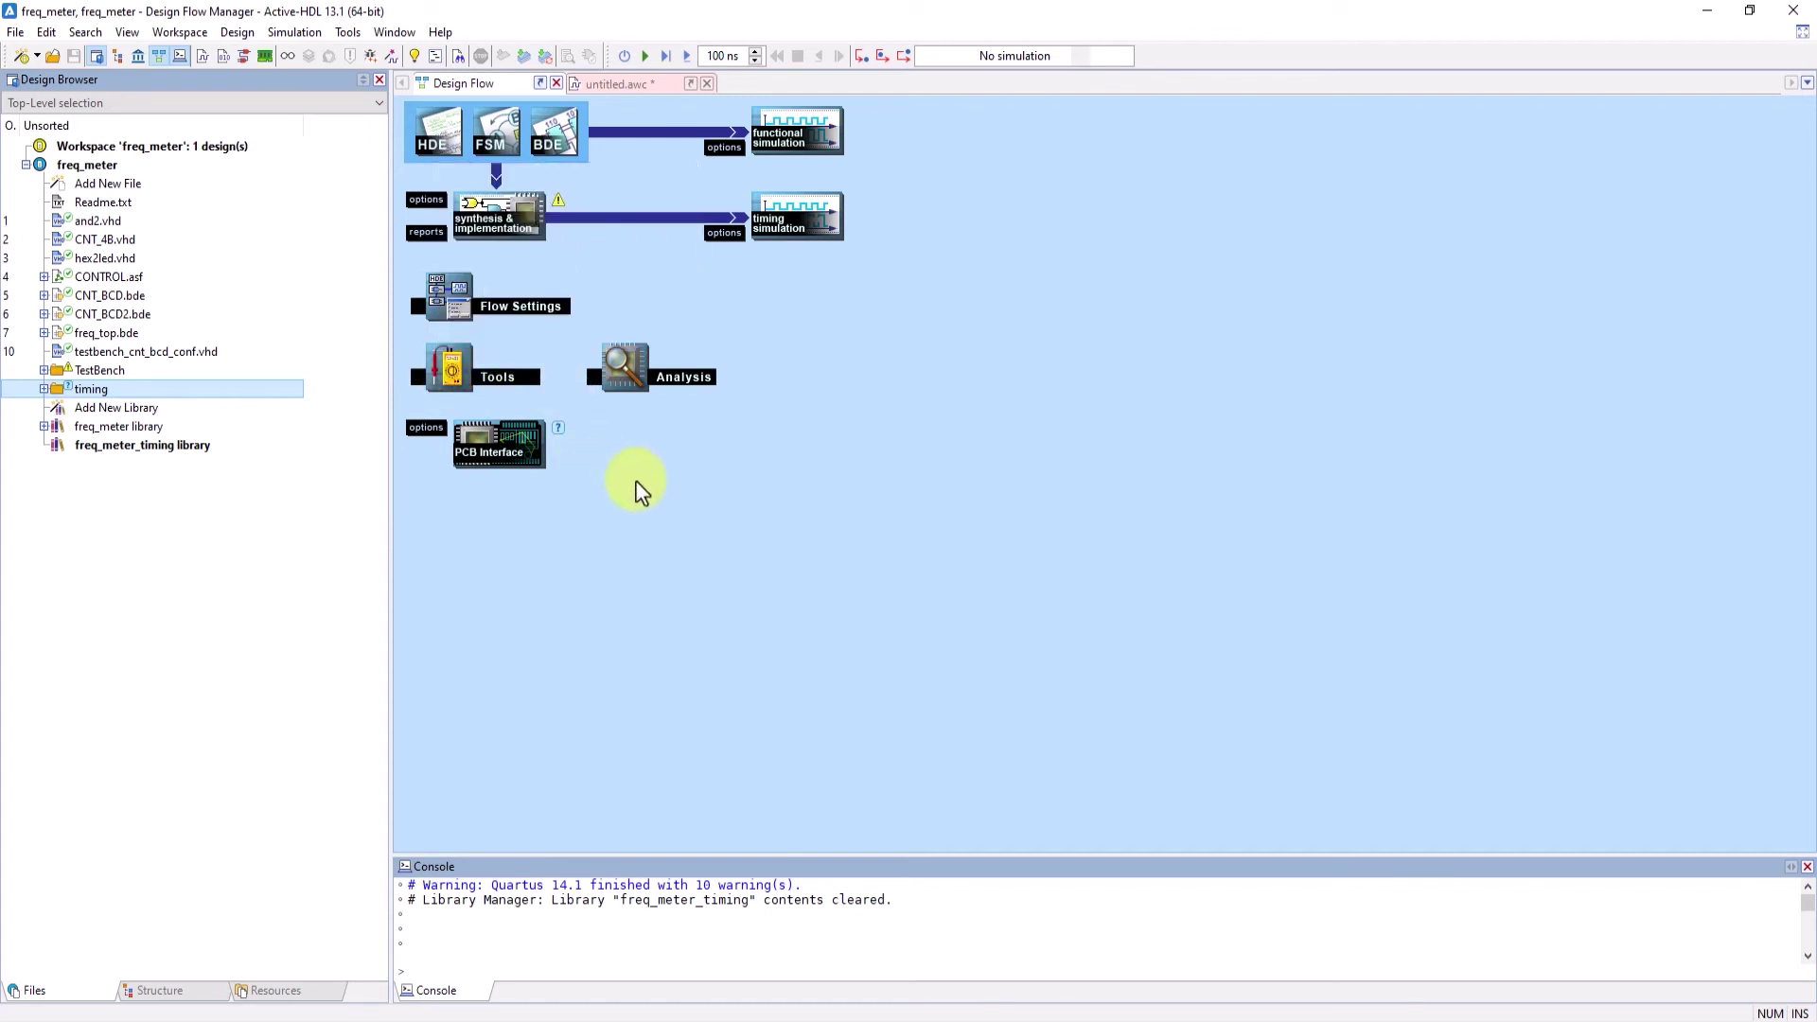
click(627, 360)
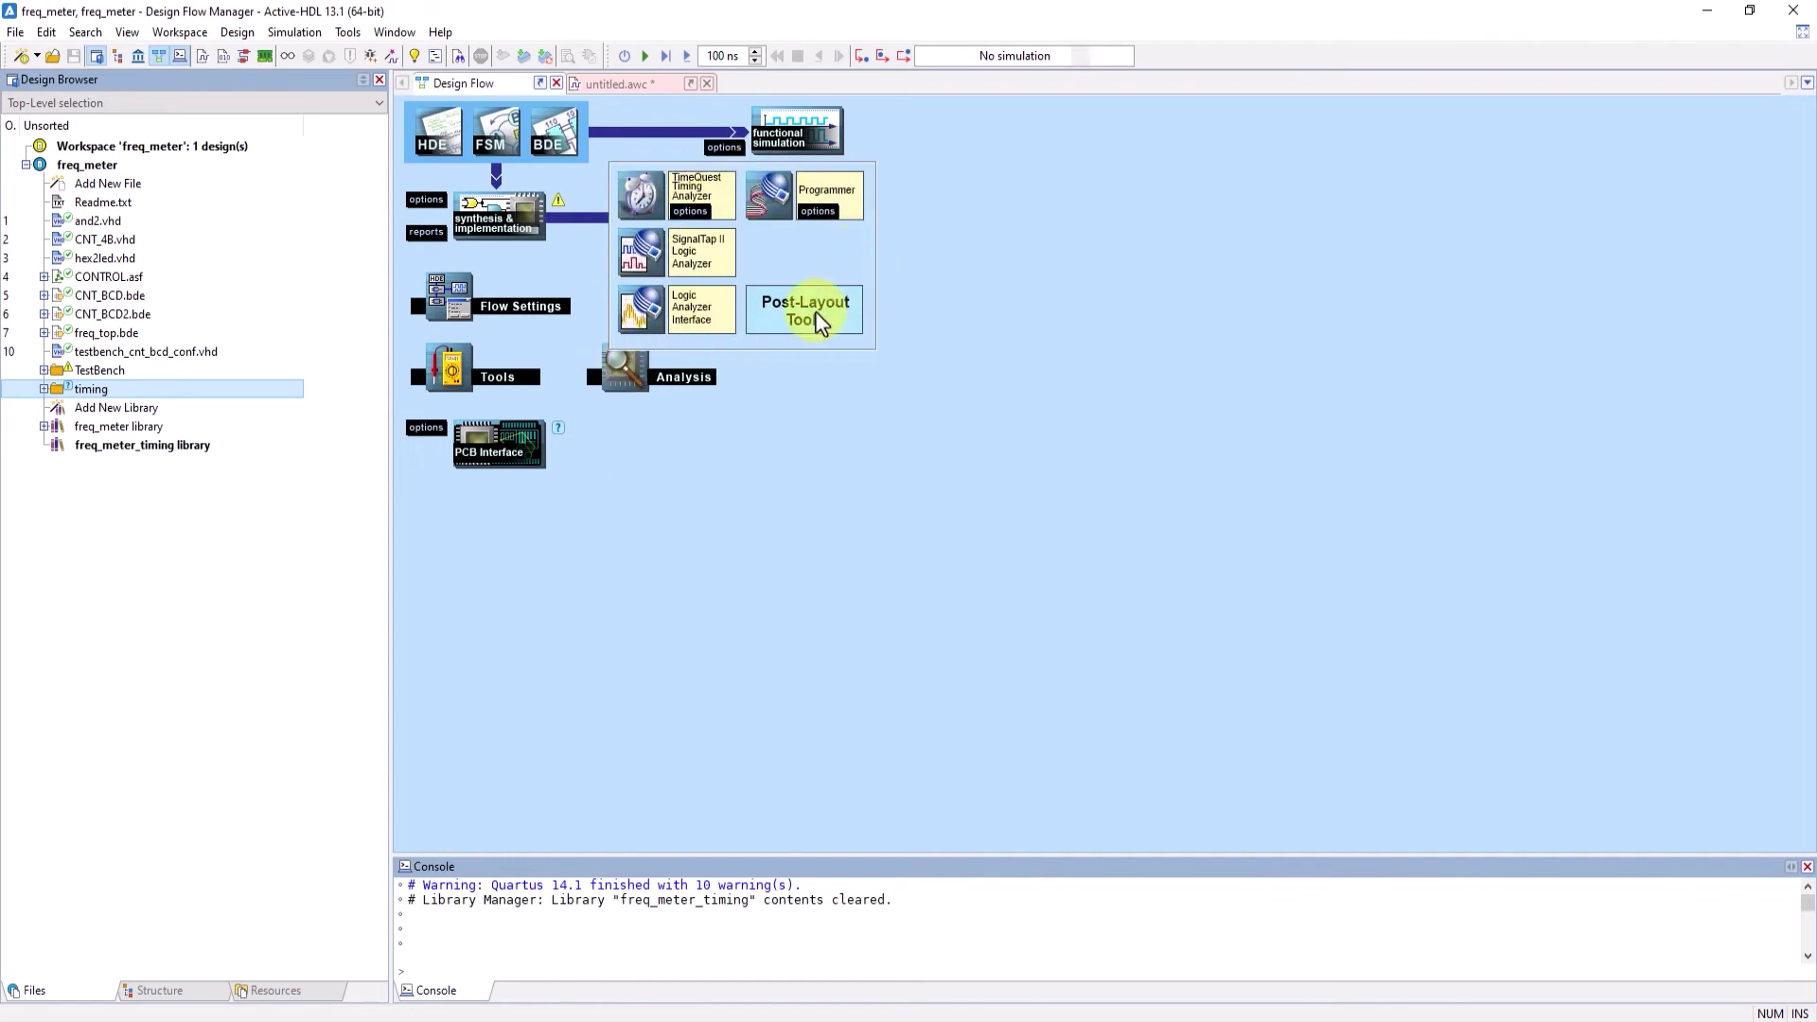
click(571, 360)
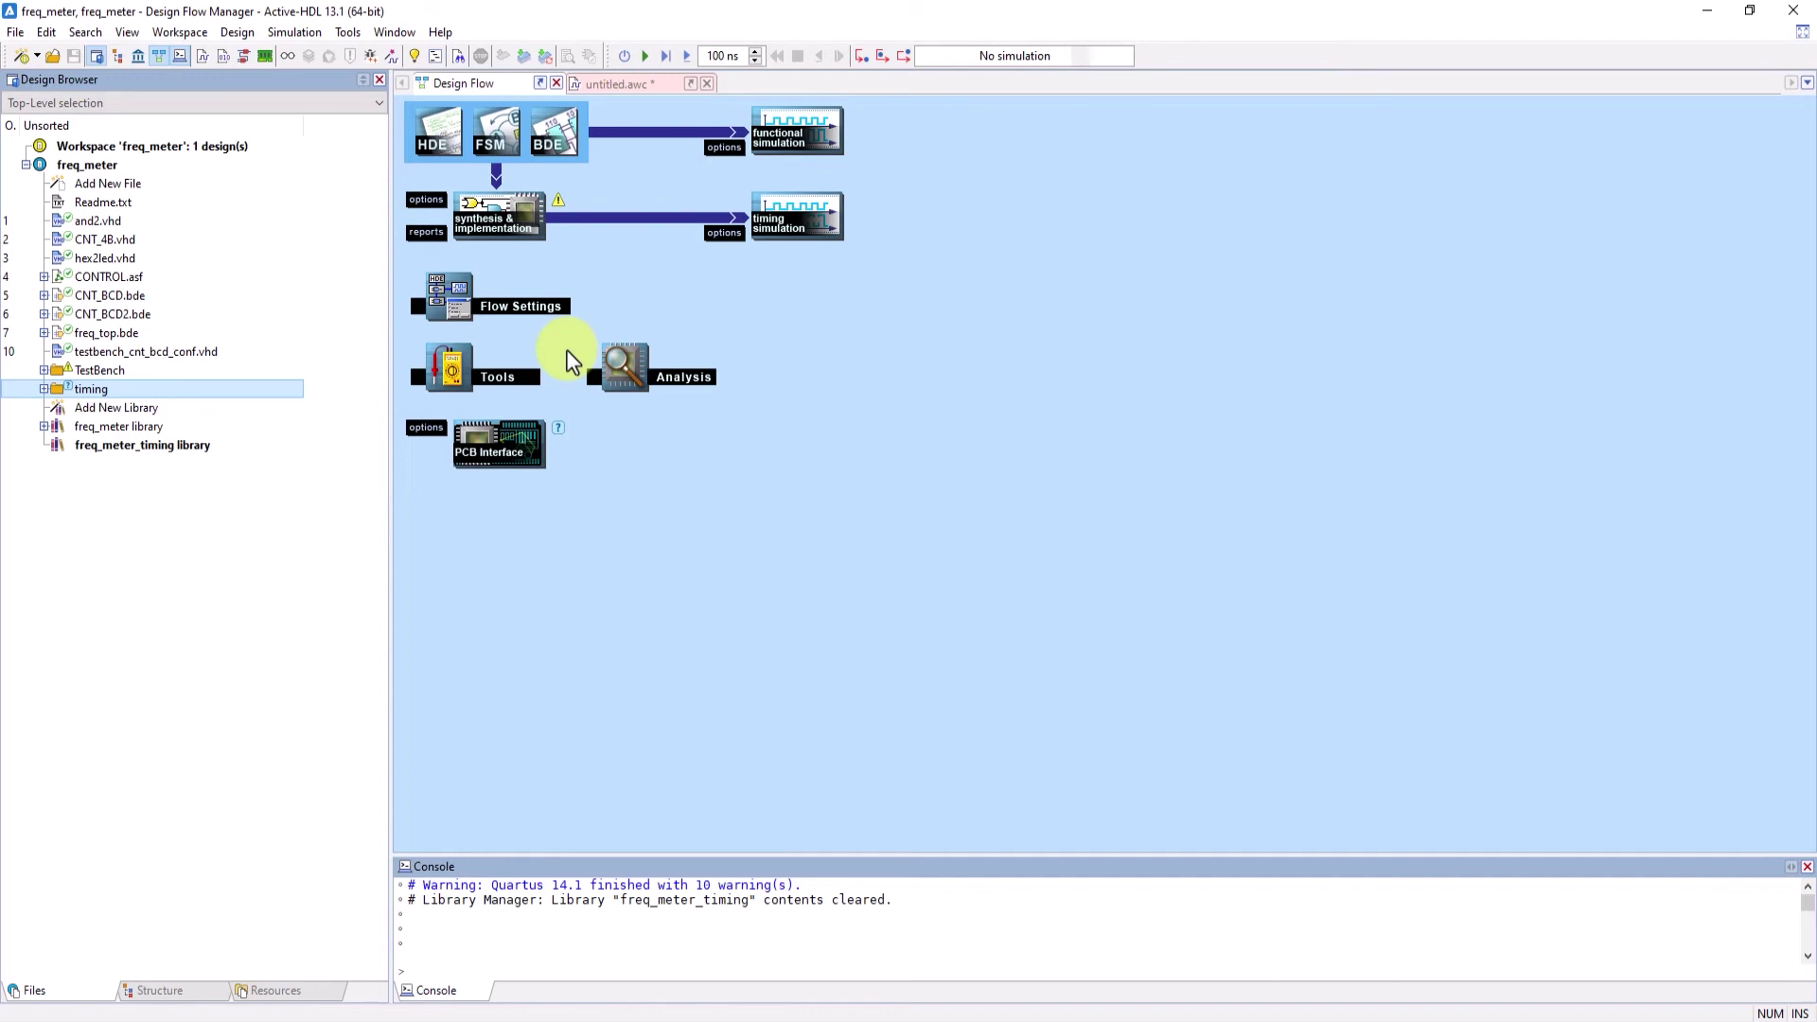
click(644, 365)
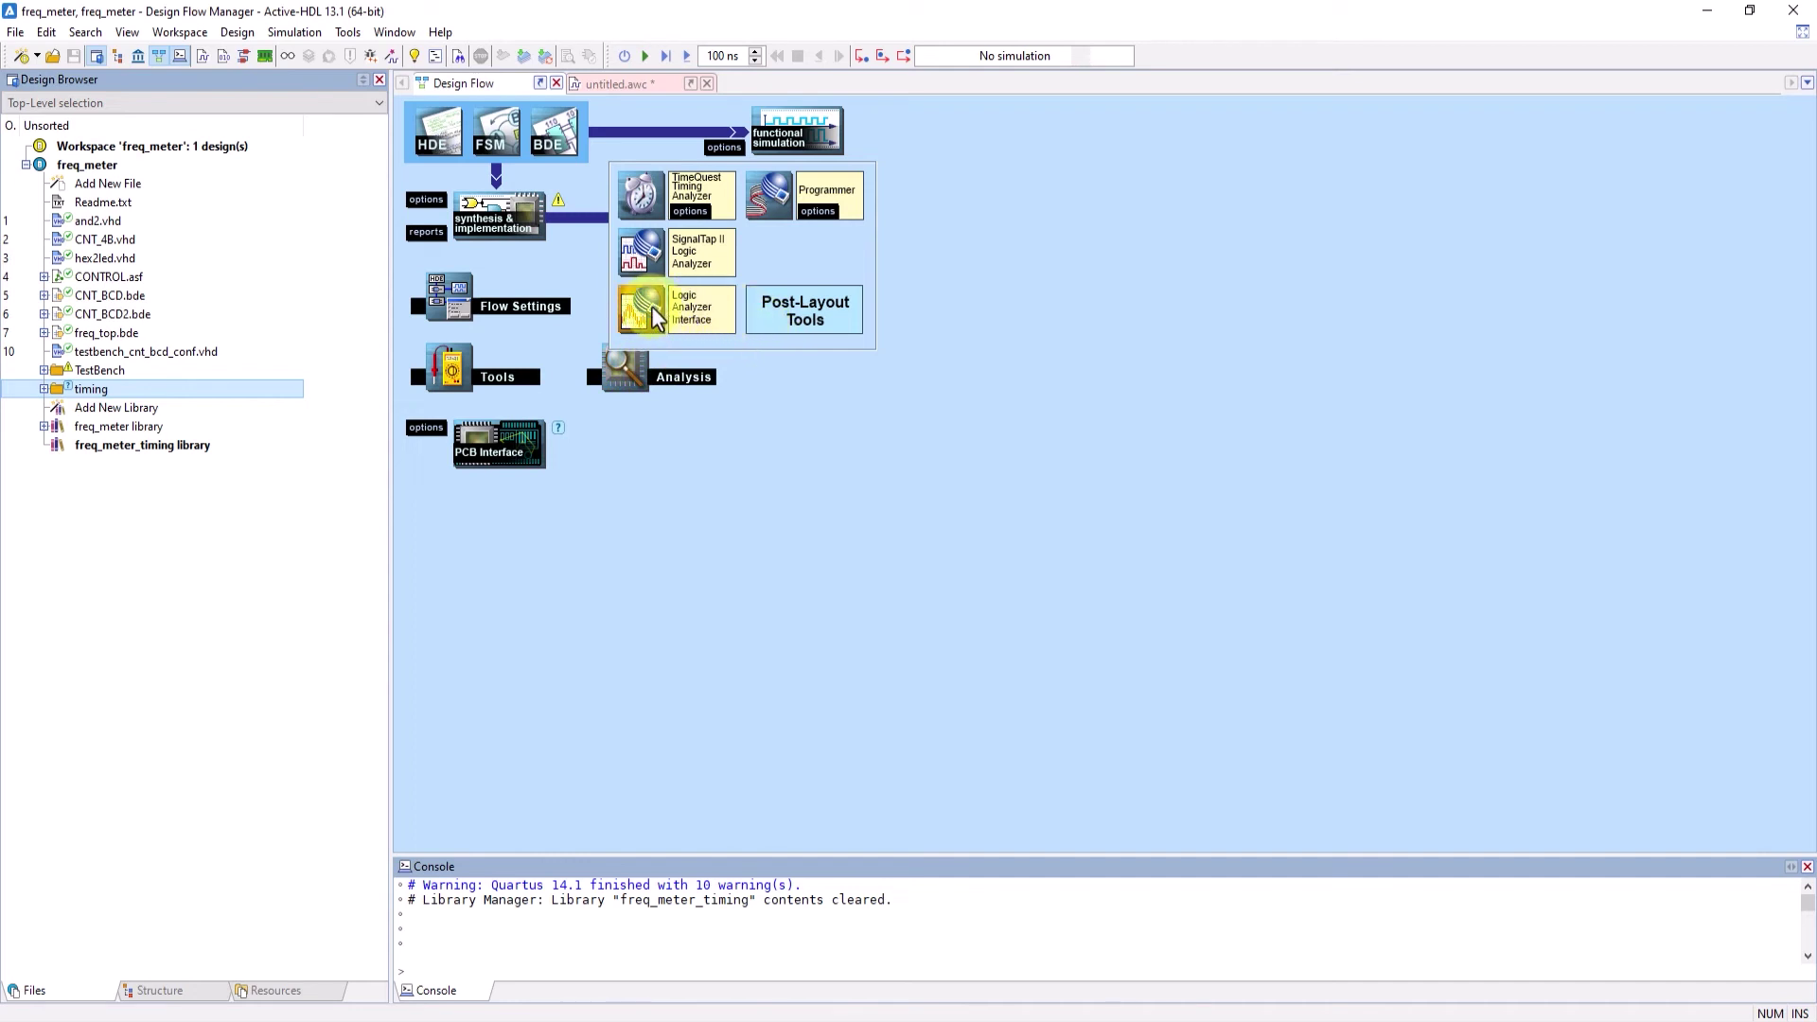
click(728, 430)
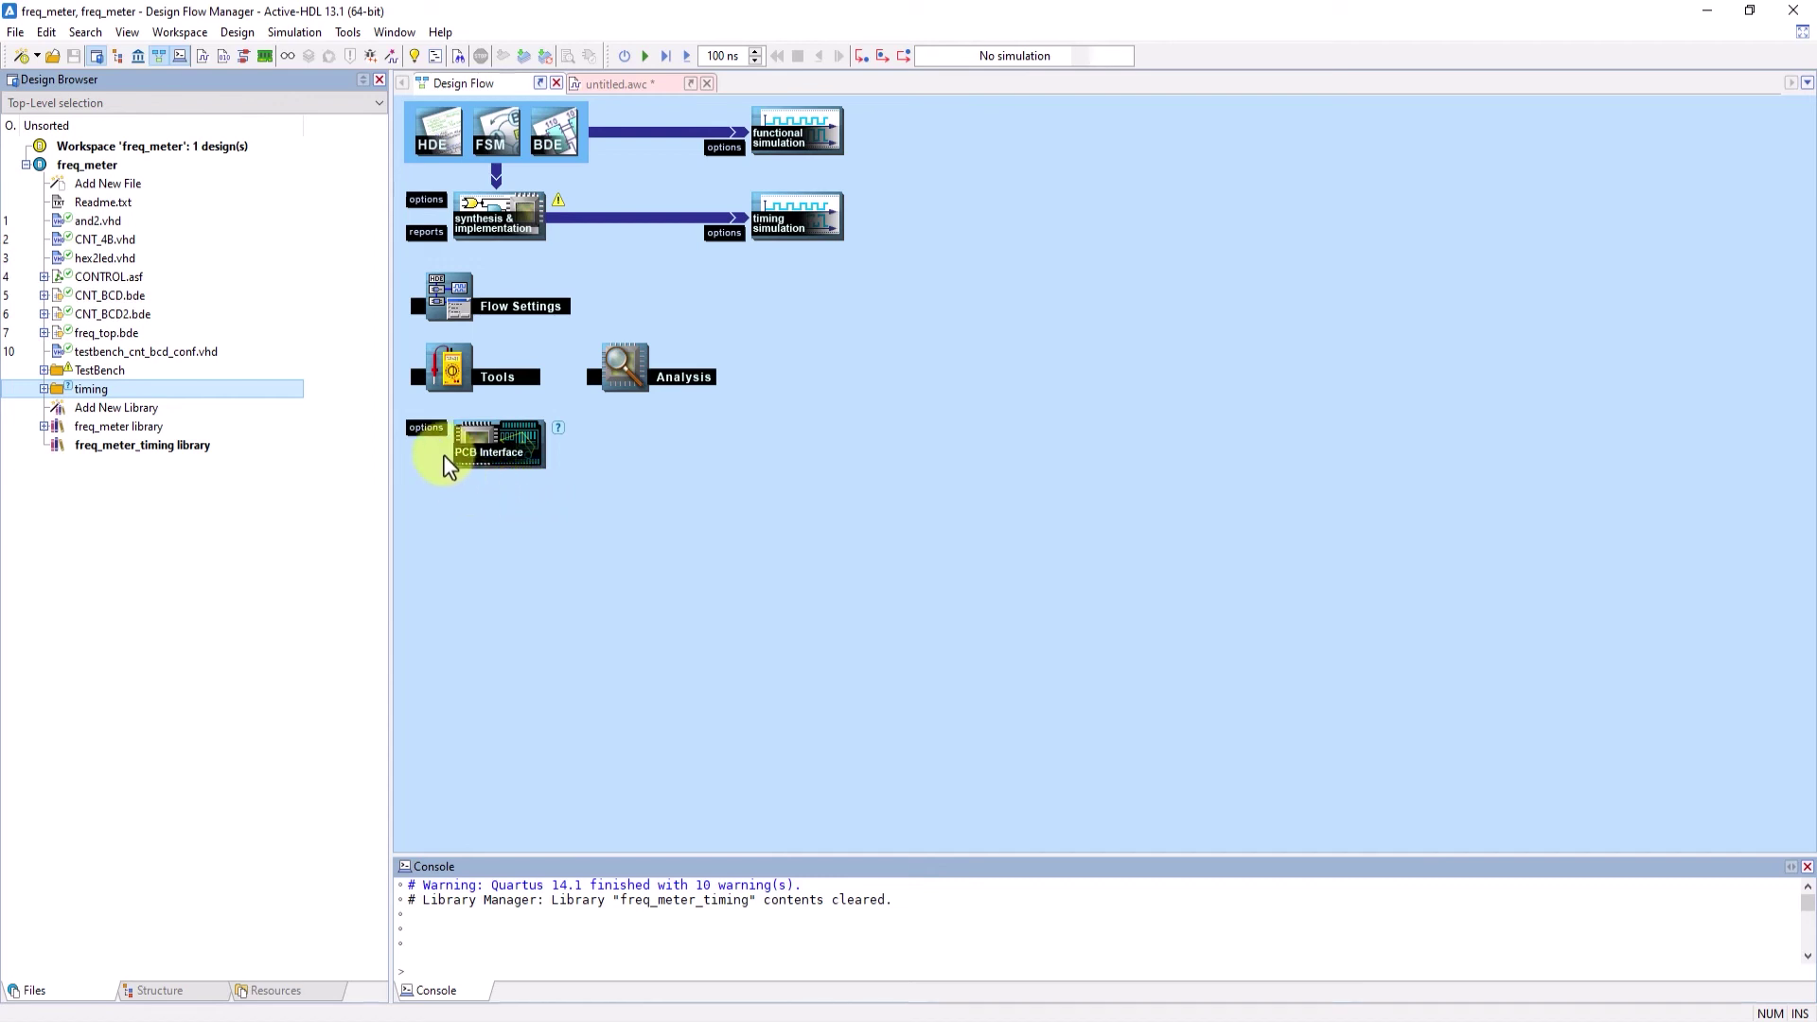
Set the PCB interface direction to Export to PCB with Cadstar as the PCB tool
click(427, 430)
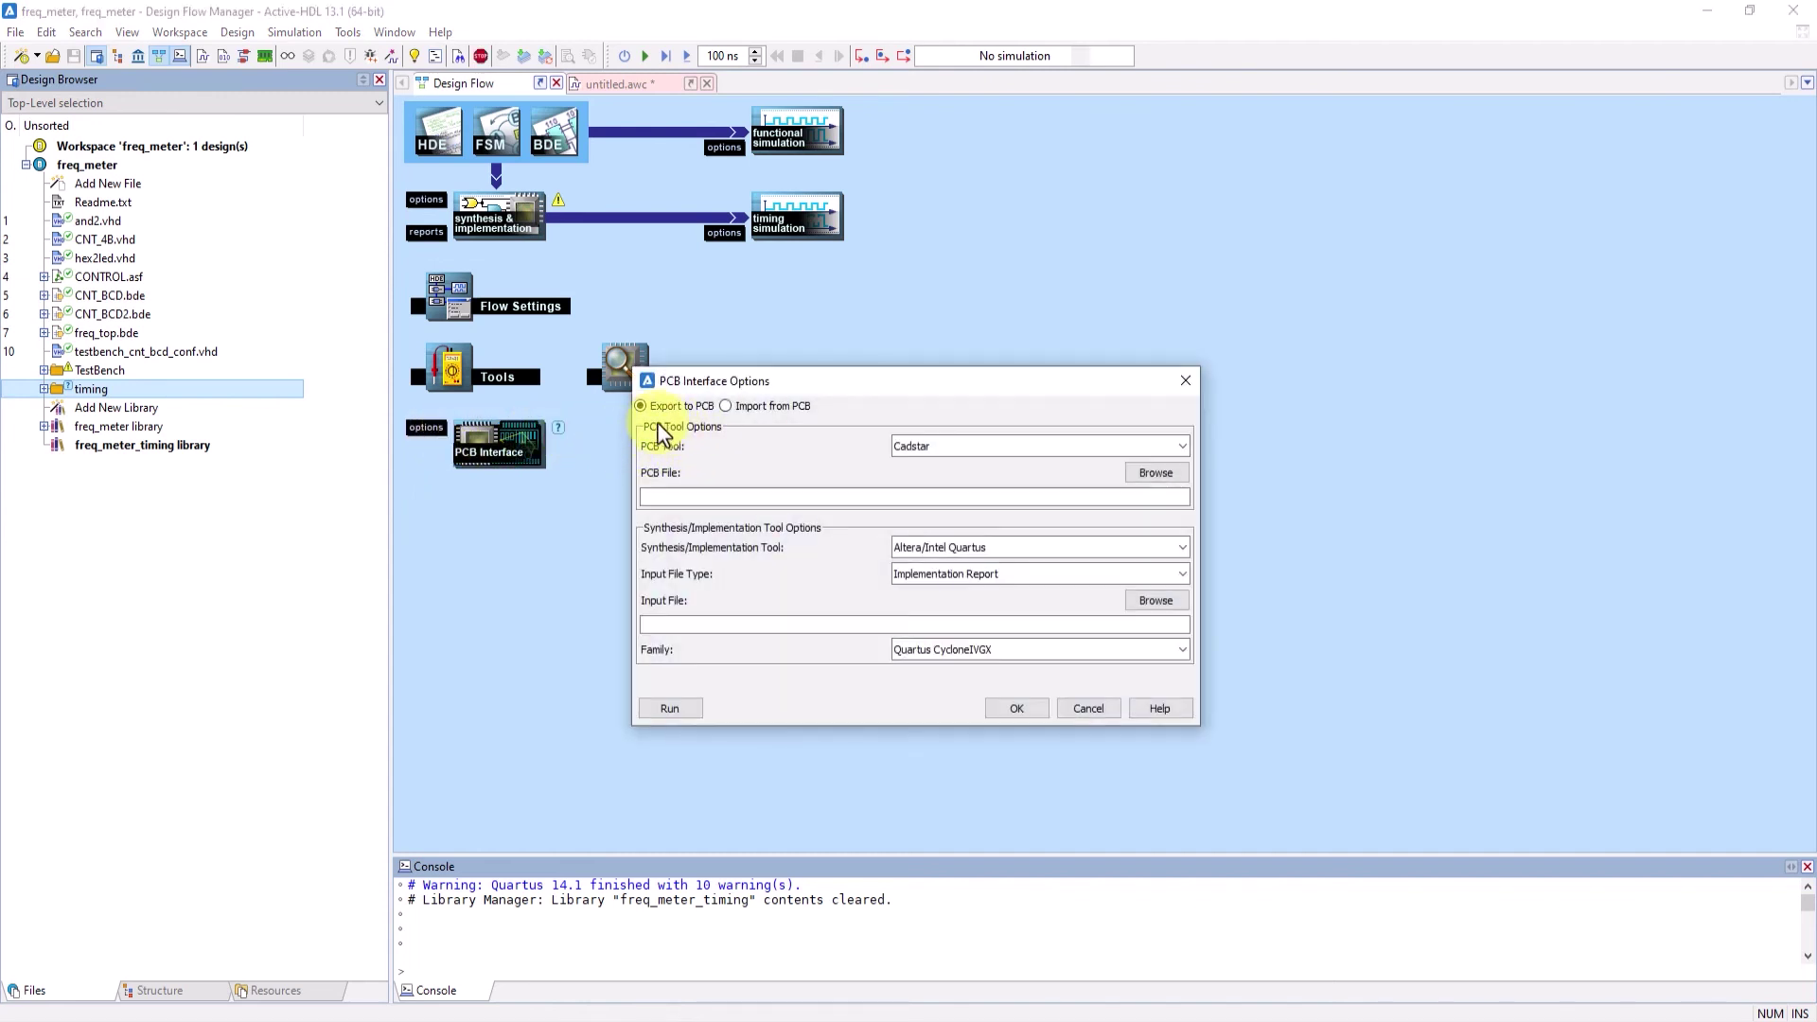
click(724, 406)
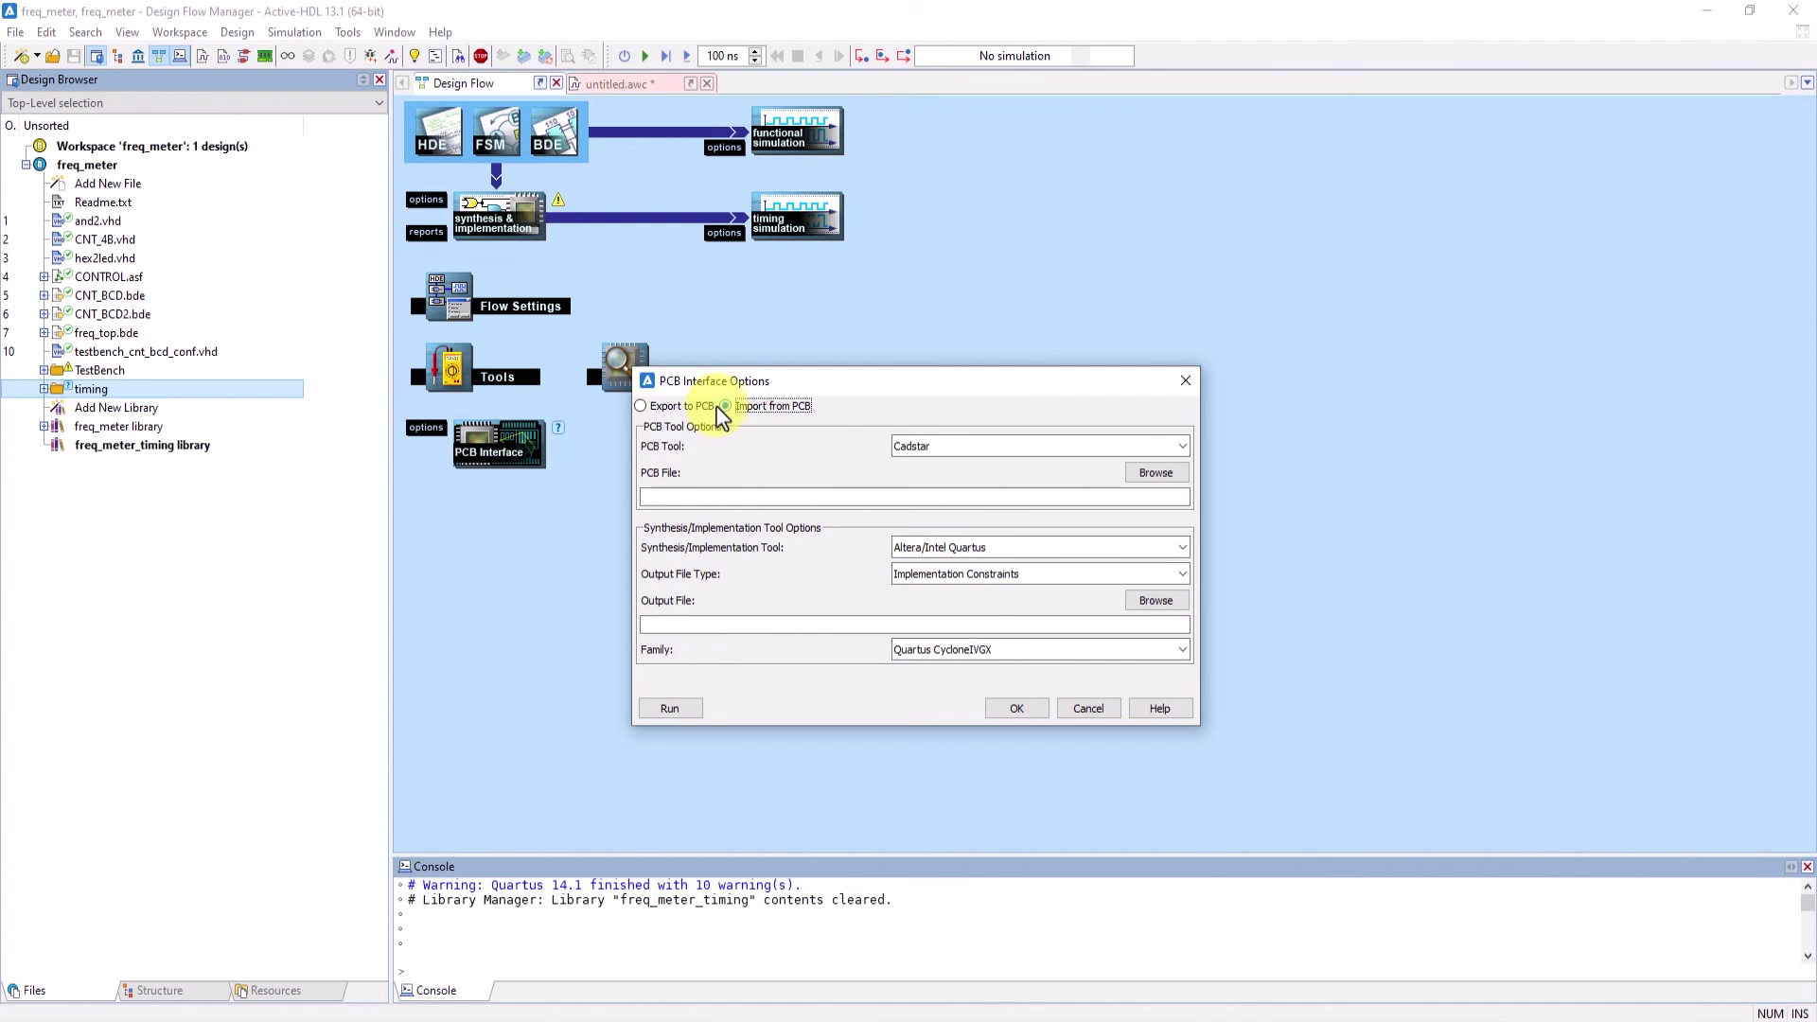
click(642, 406)
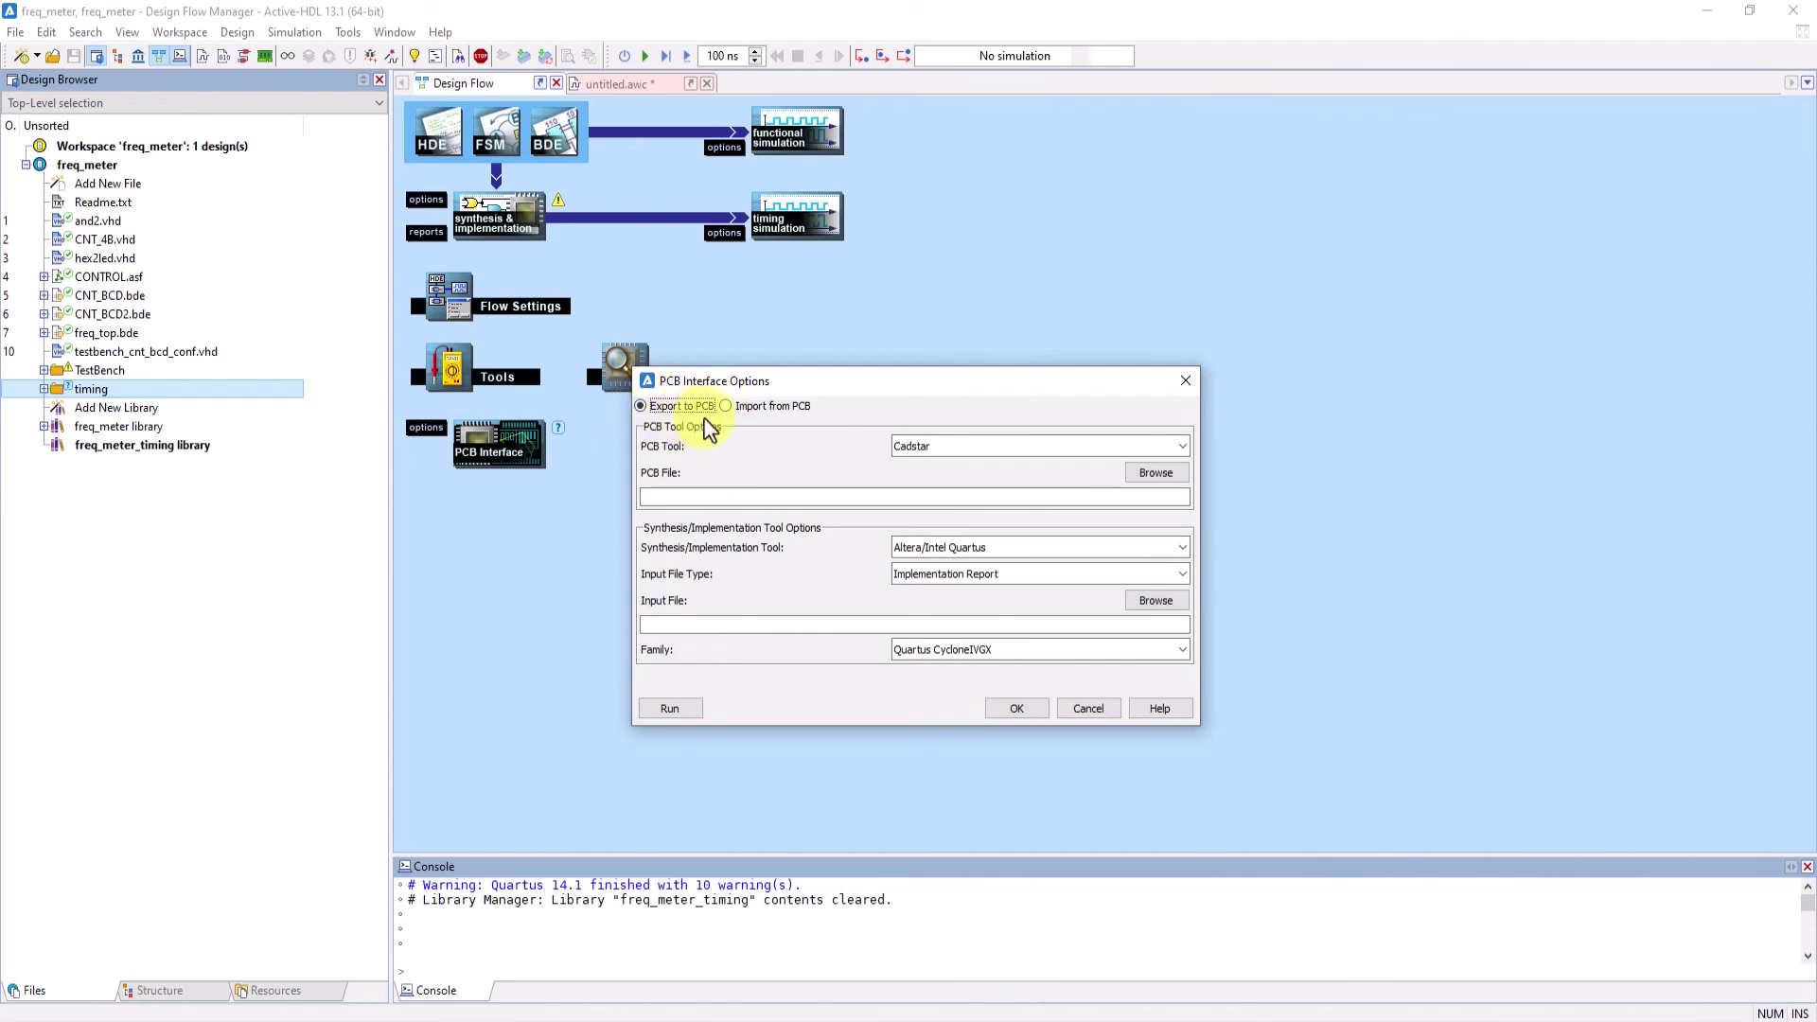
click(896, 452)
click(904, 445)
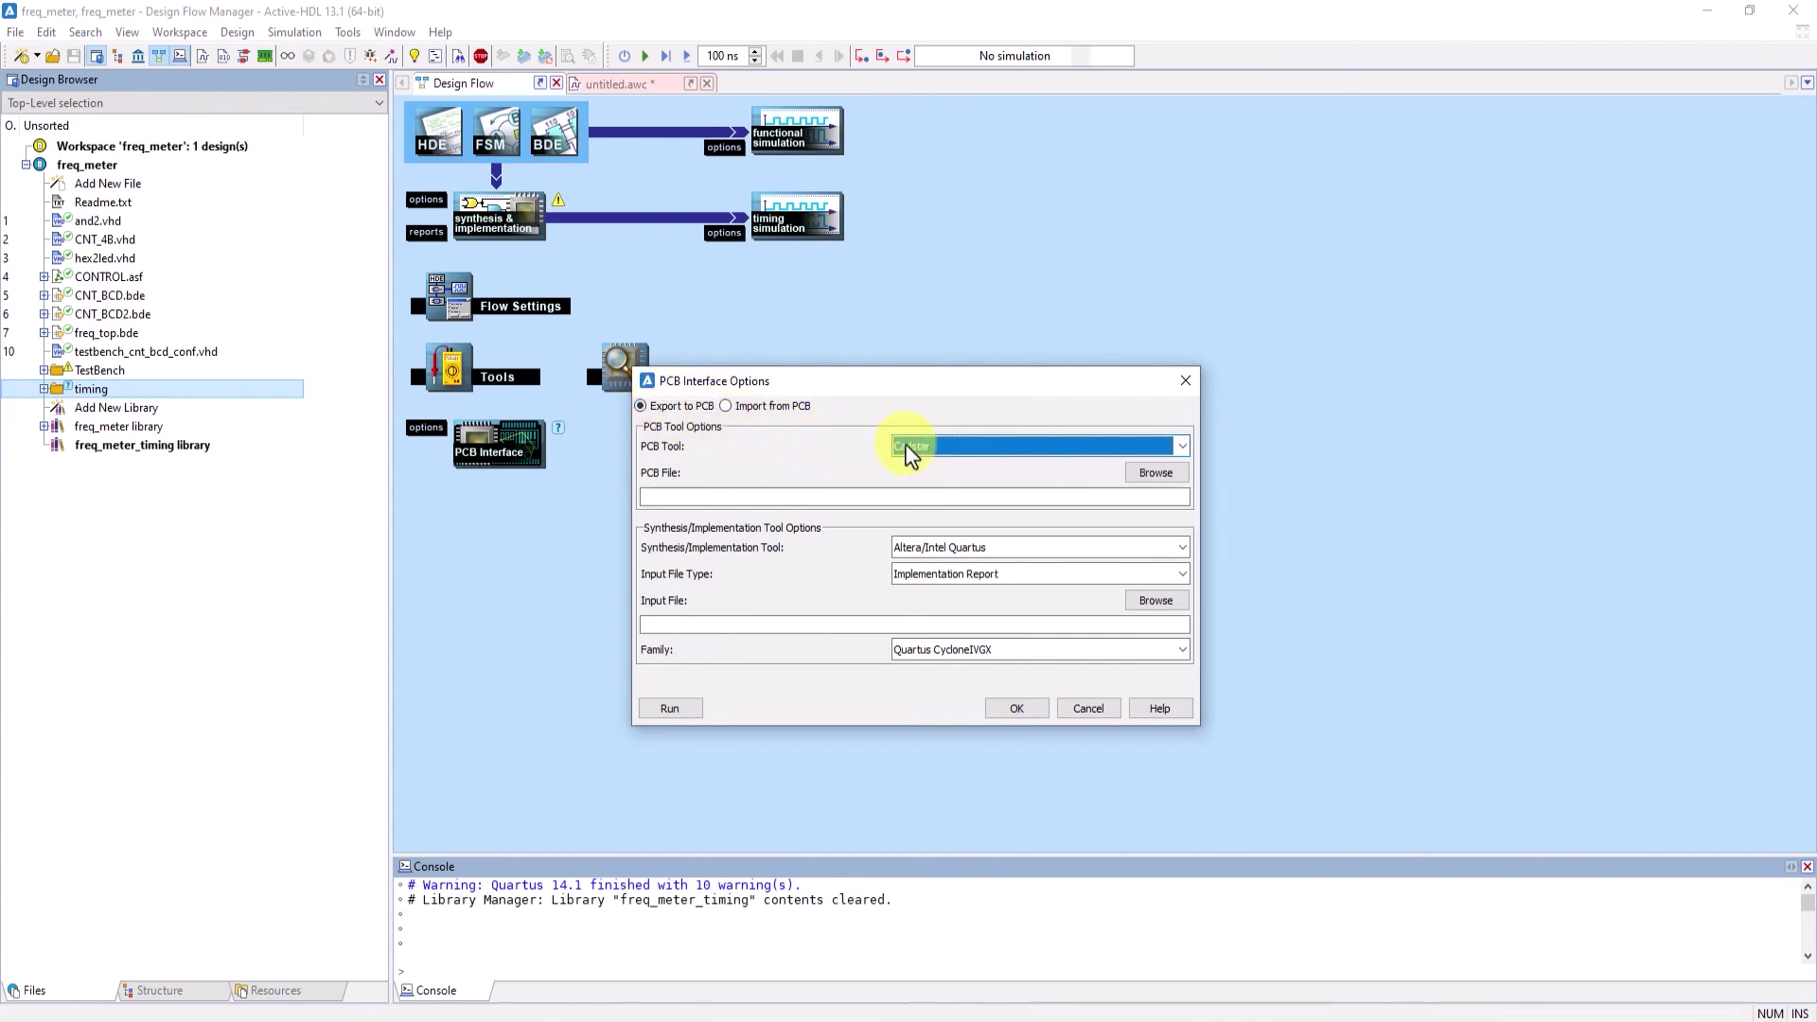
click(735, 495)
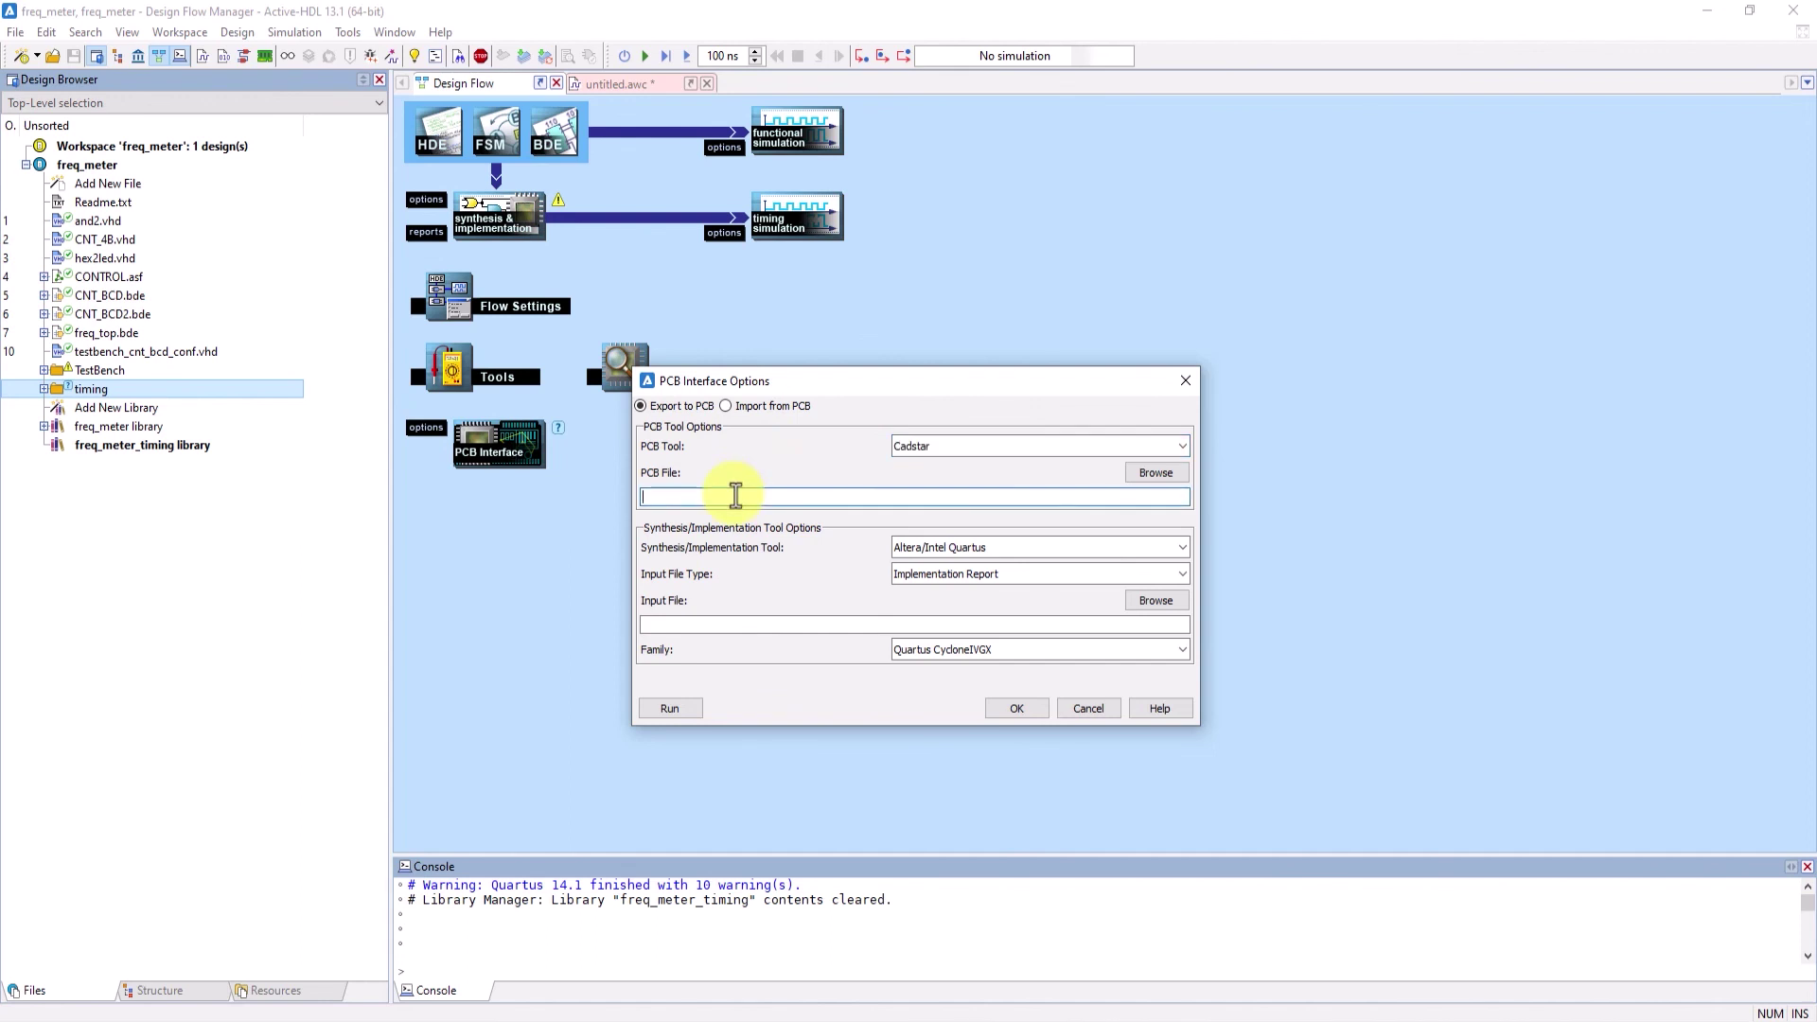
Keep Altera/Intel Quartus, Implementation Report input and Quartus CycloneIVGX family, and accept
click(920, 549)
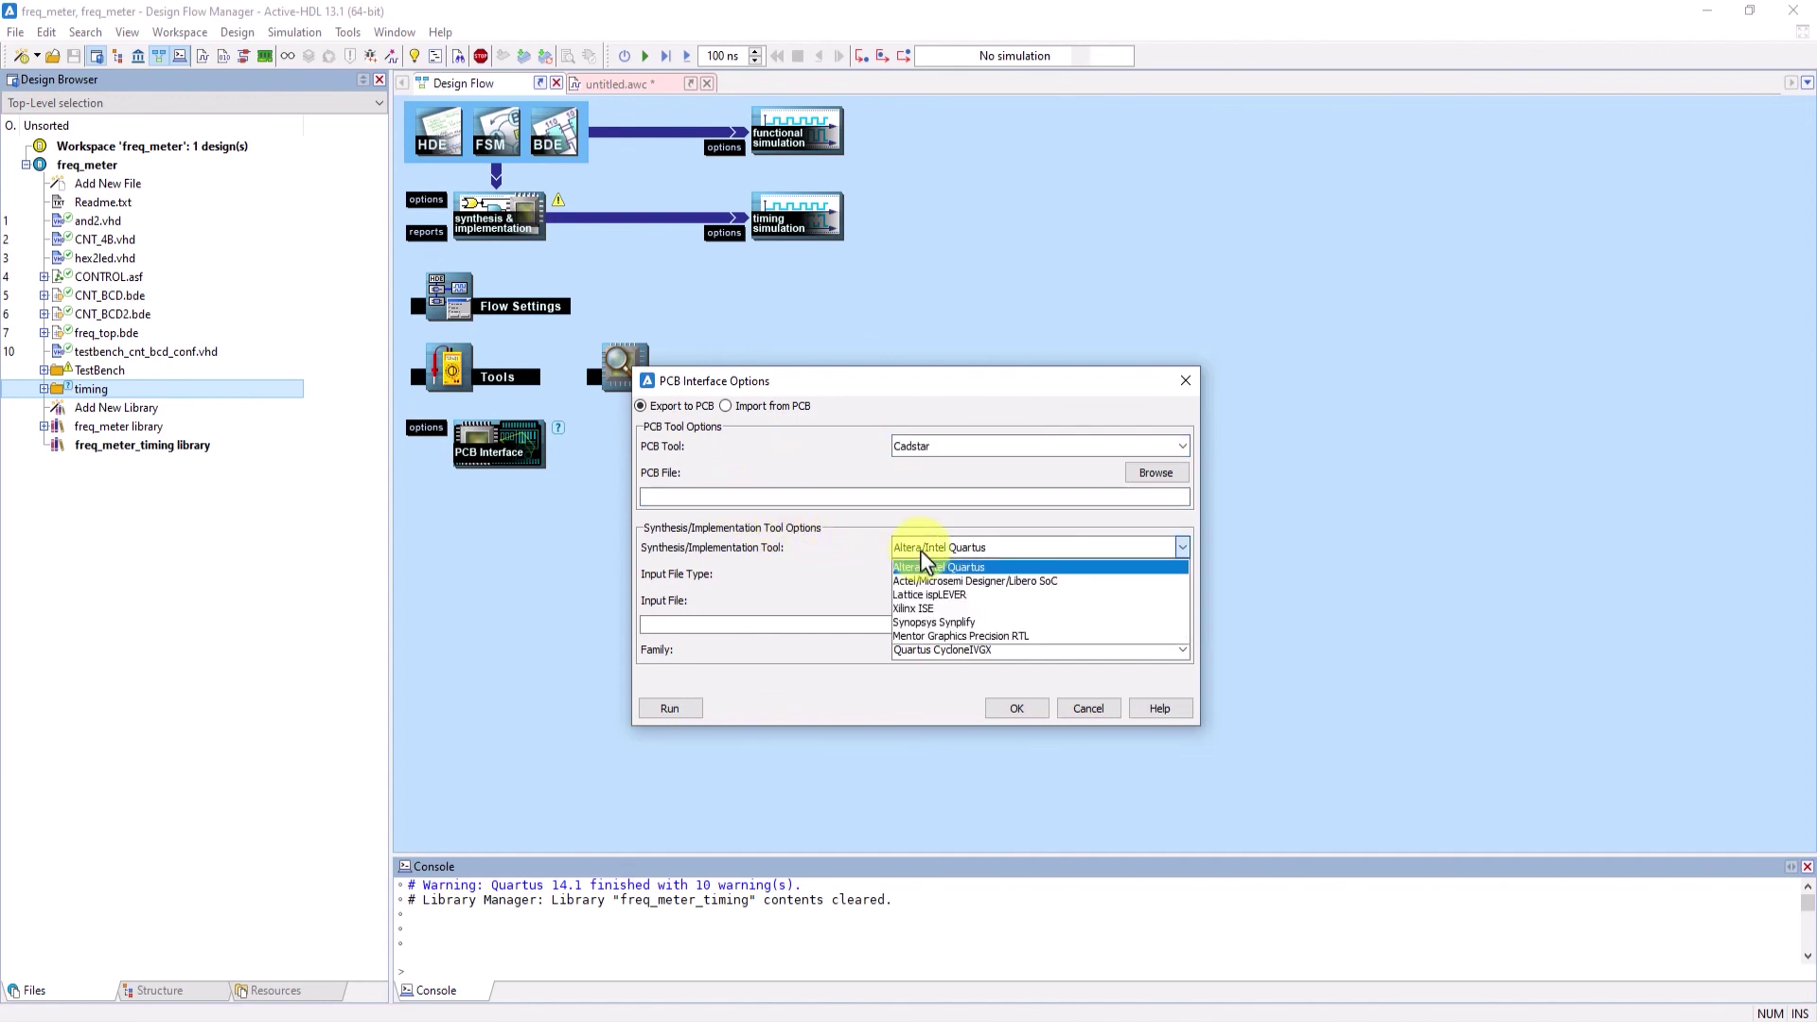
click(920, 549)
click(935, 577)
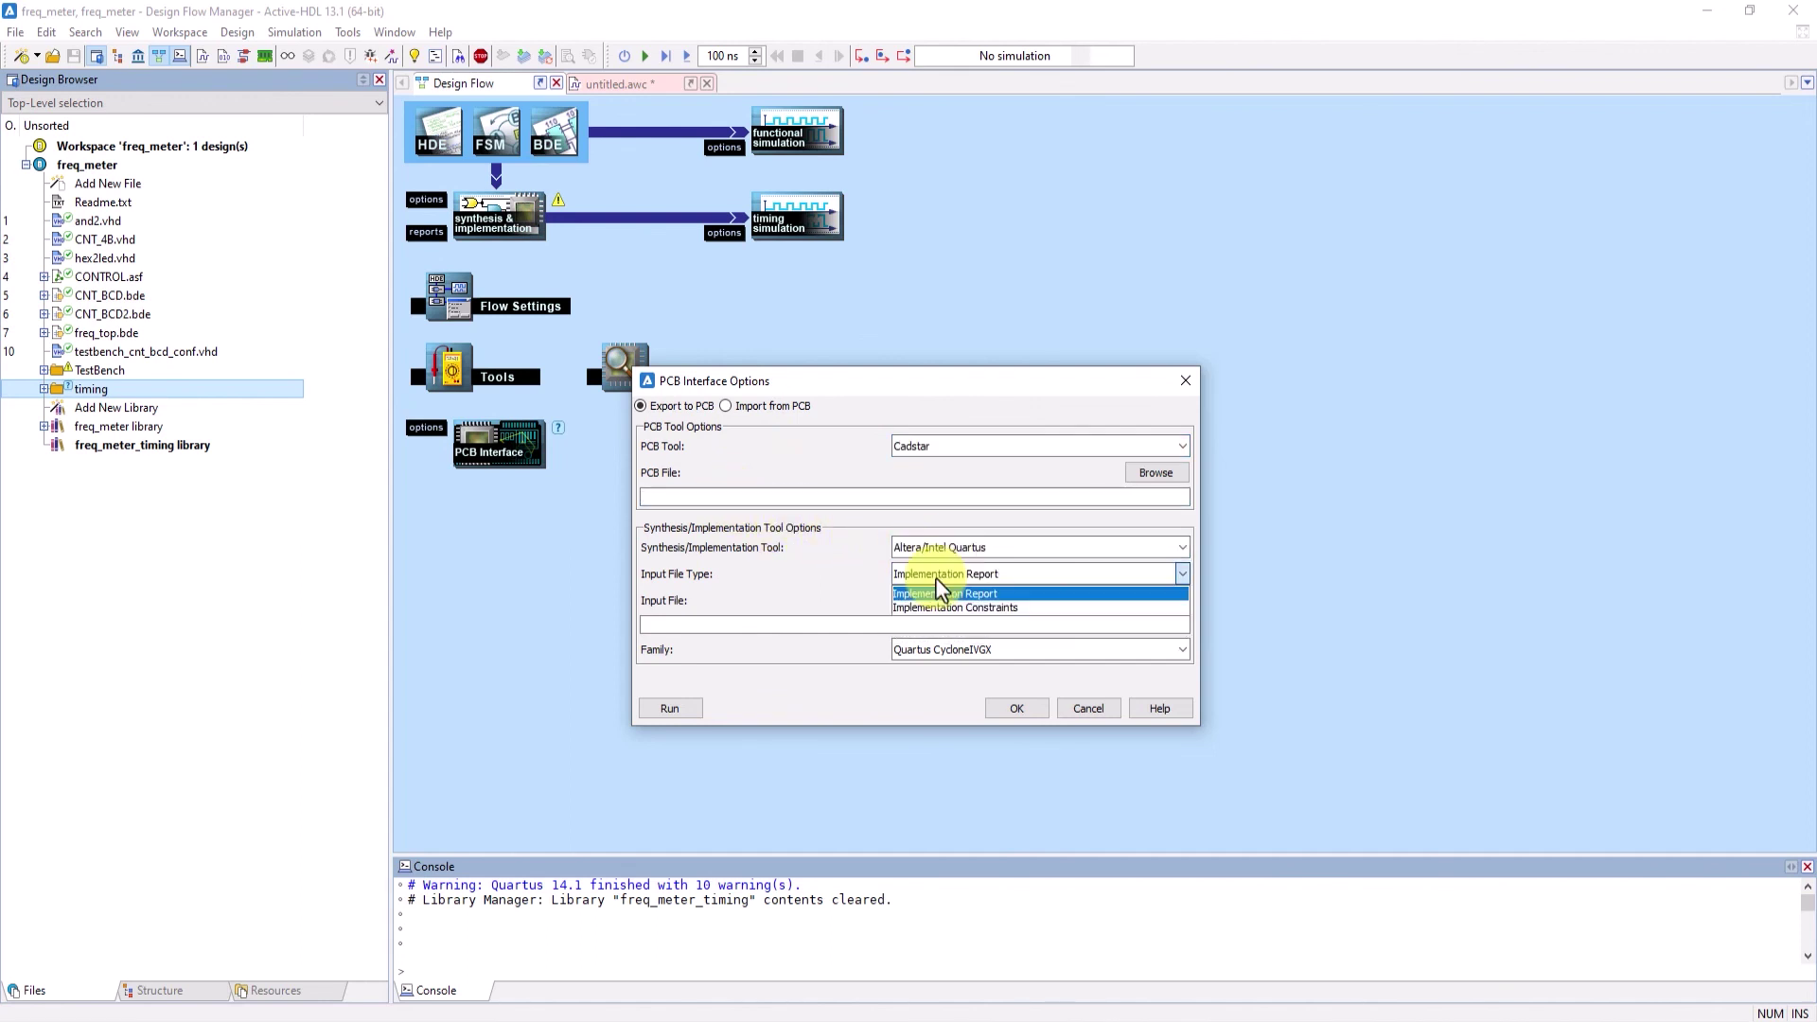
click(935, 577)
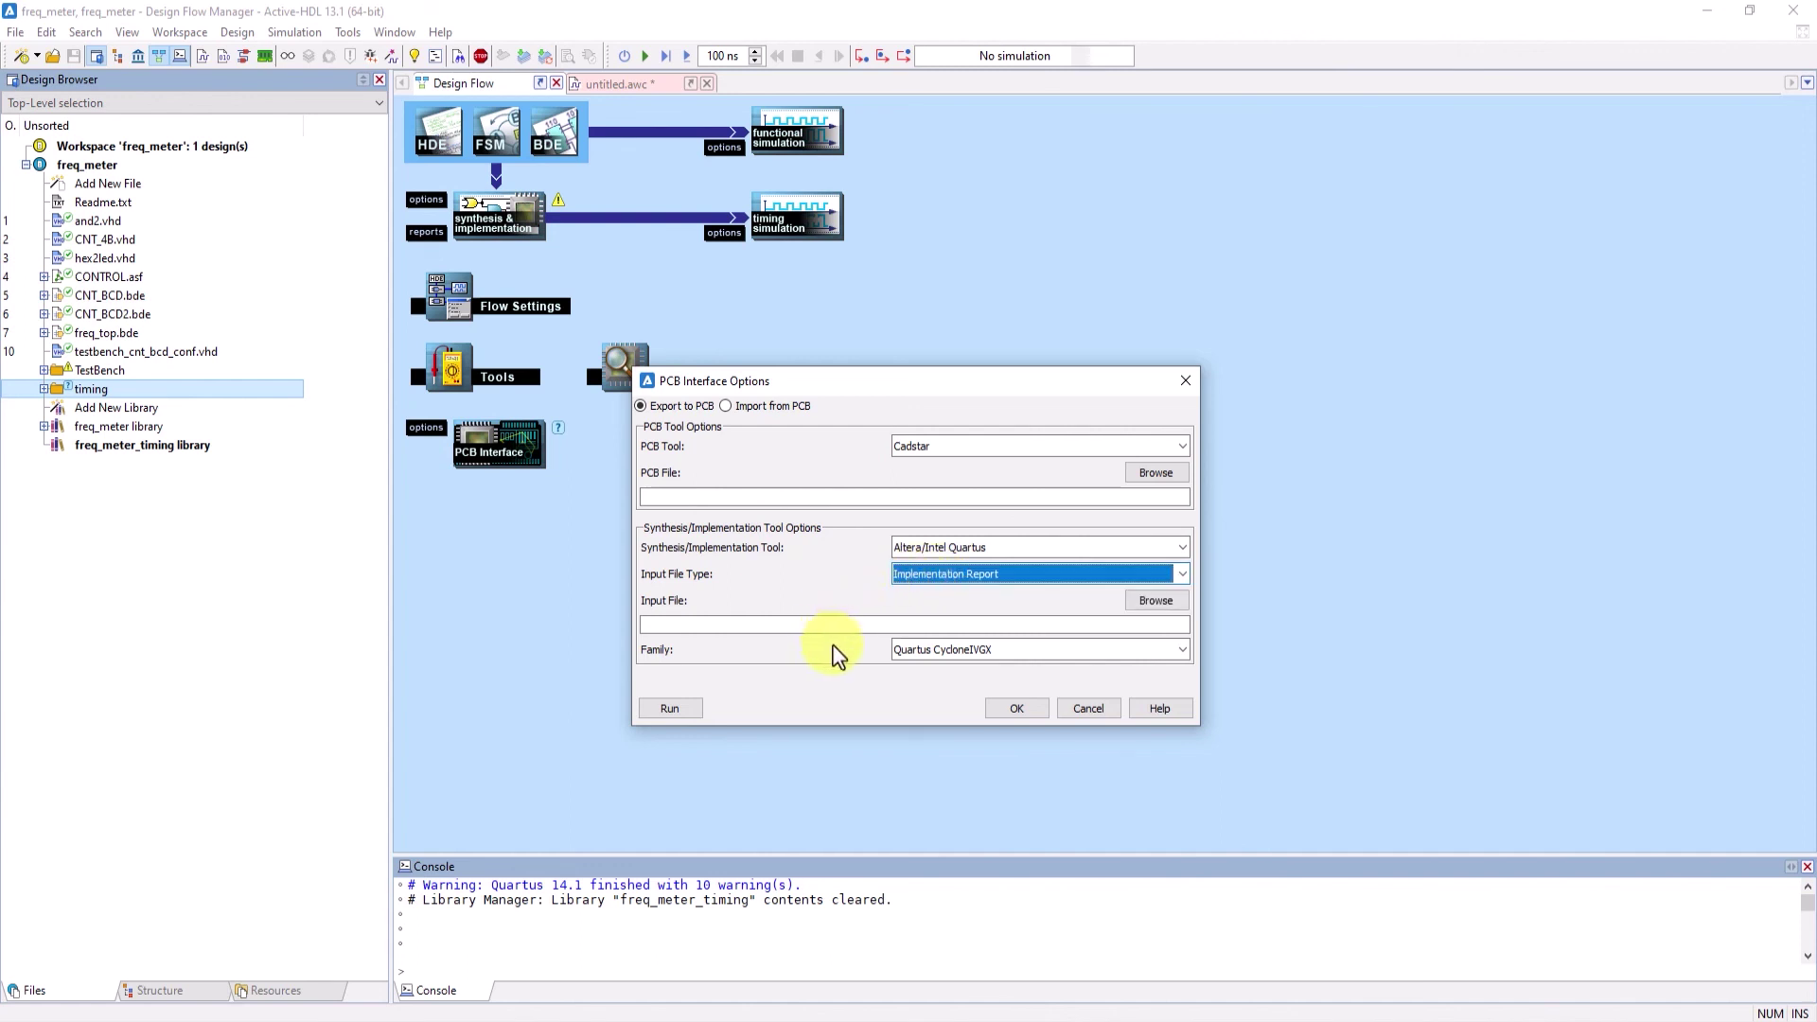
click(1008, 647)
click(1008, 648)
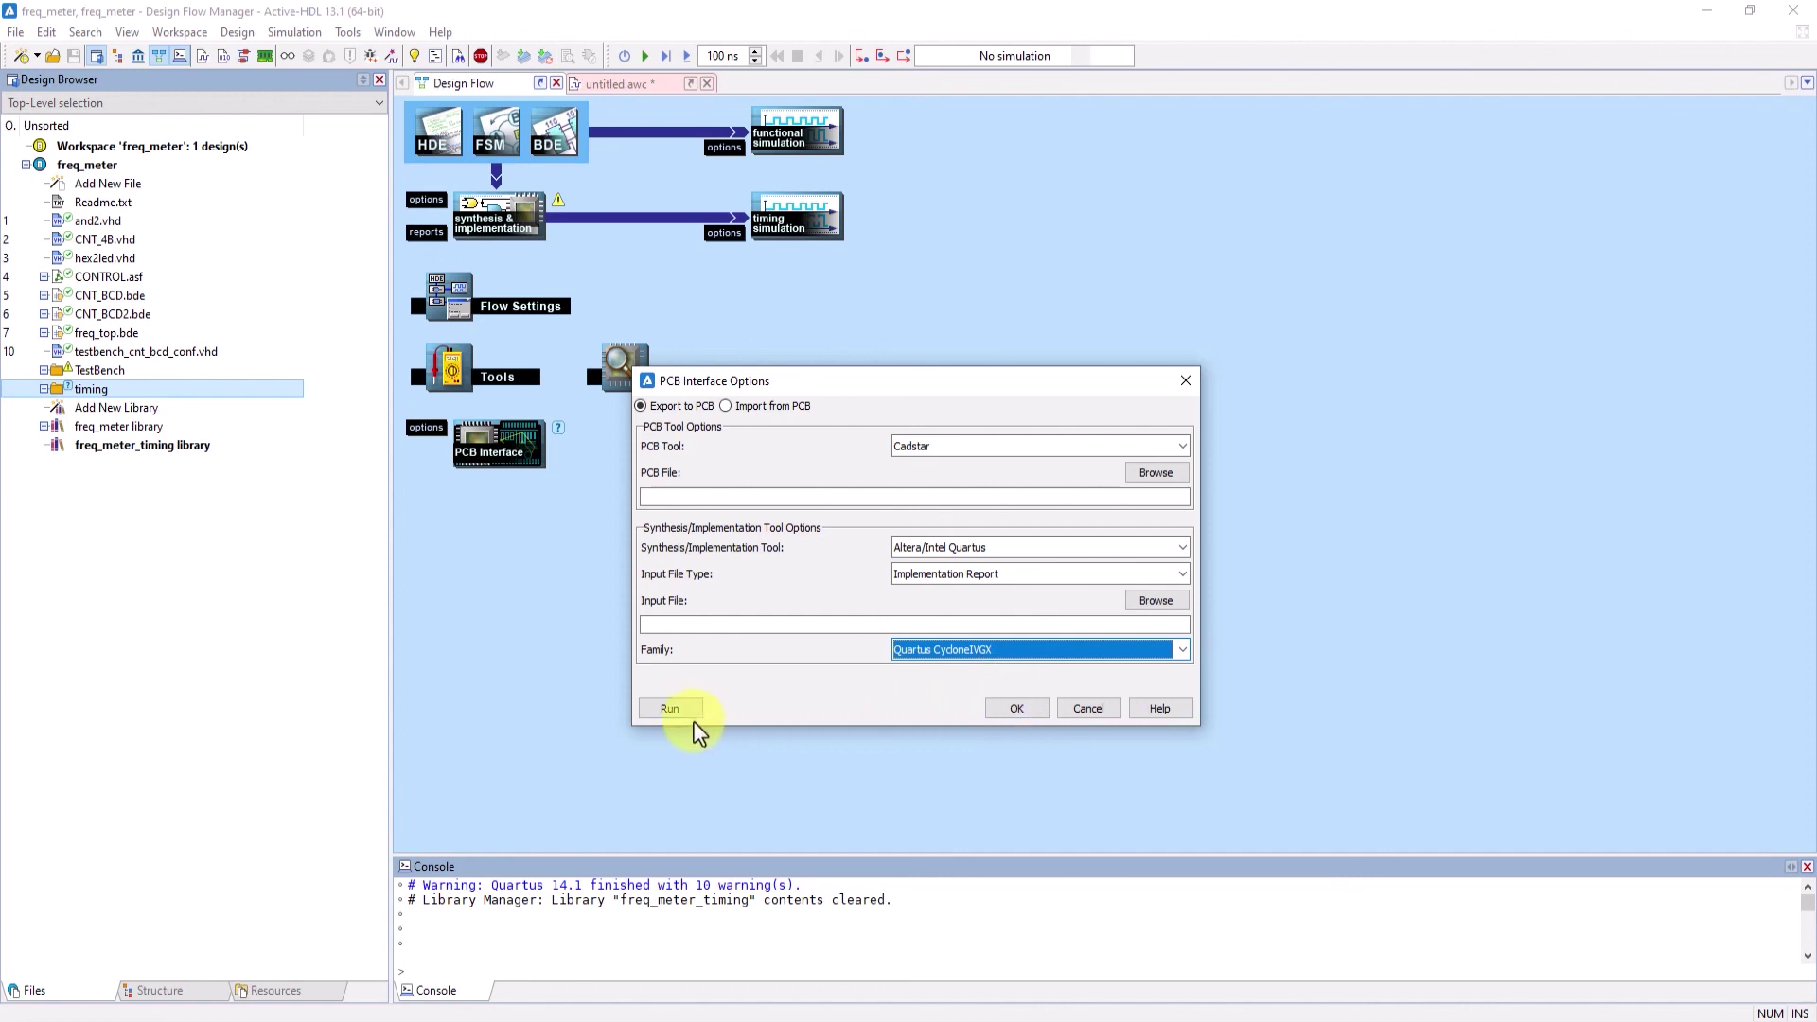
click(1004, 710)
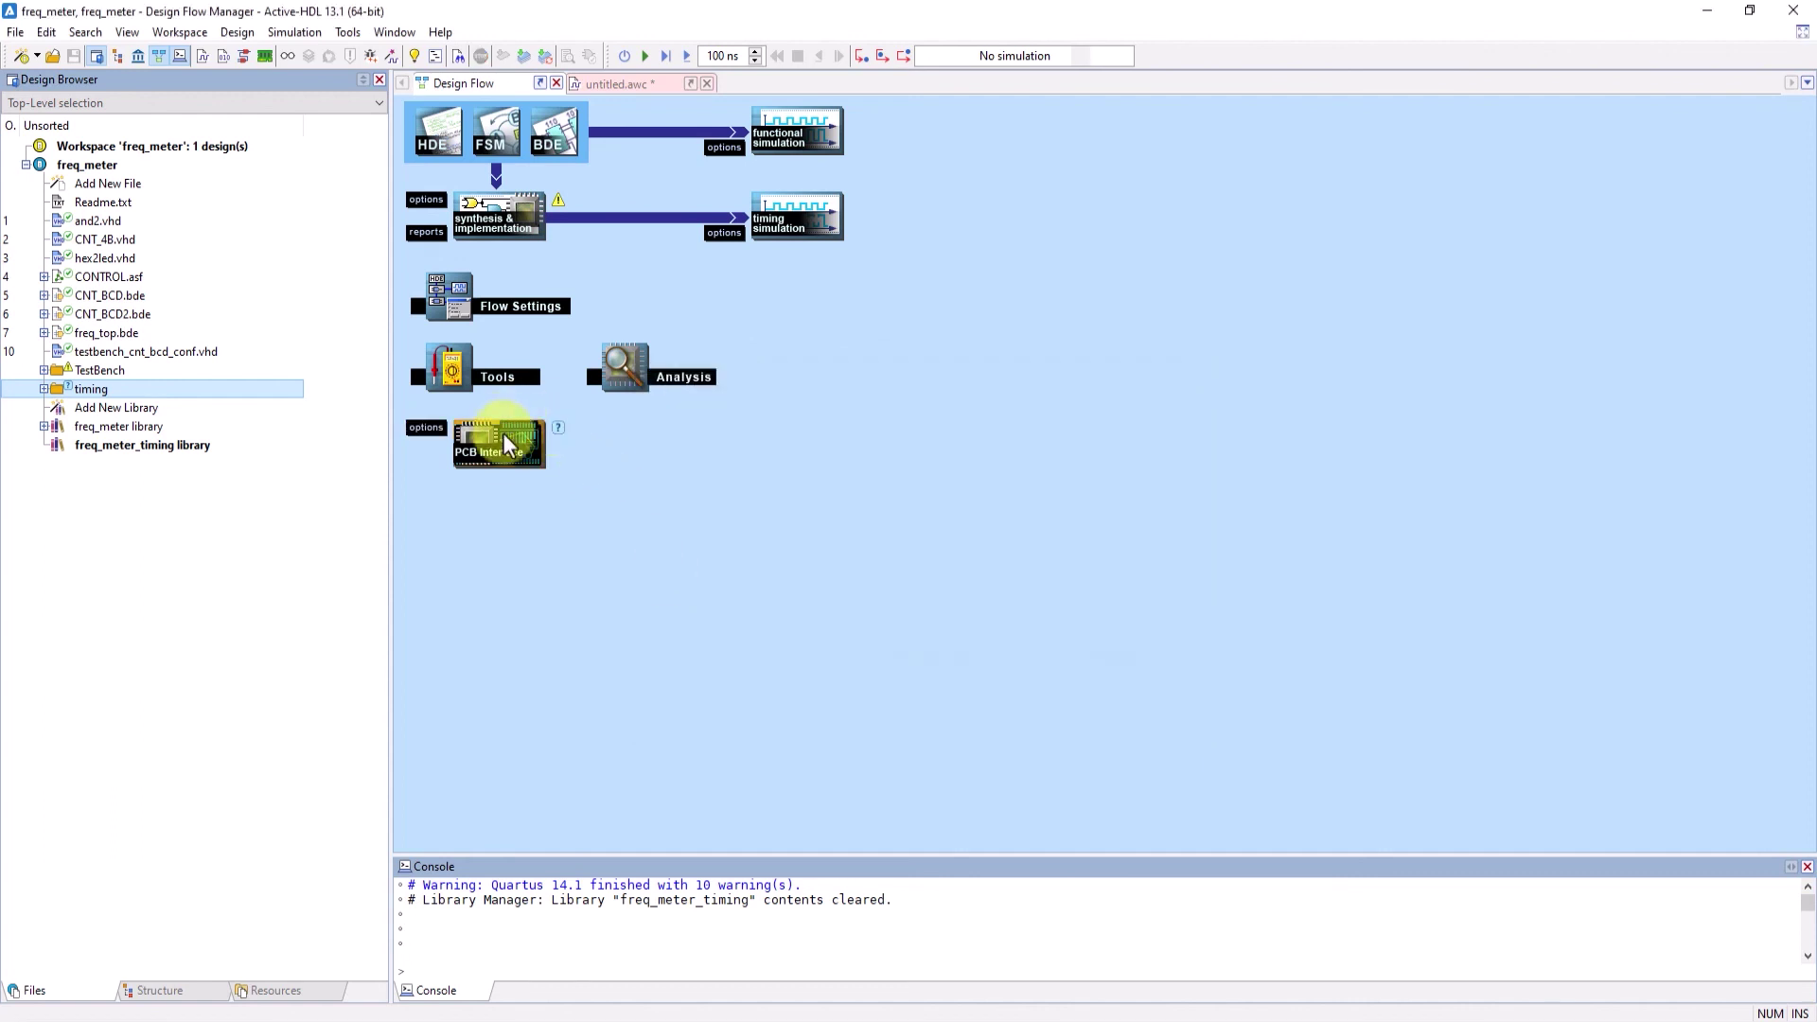